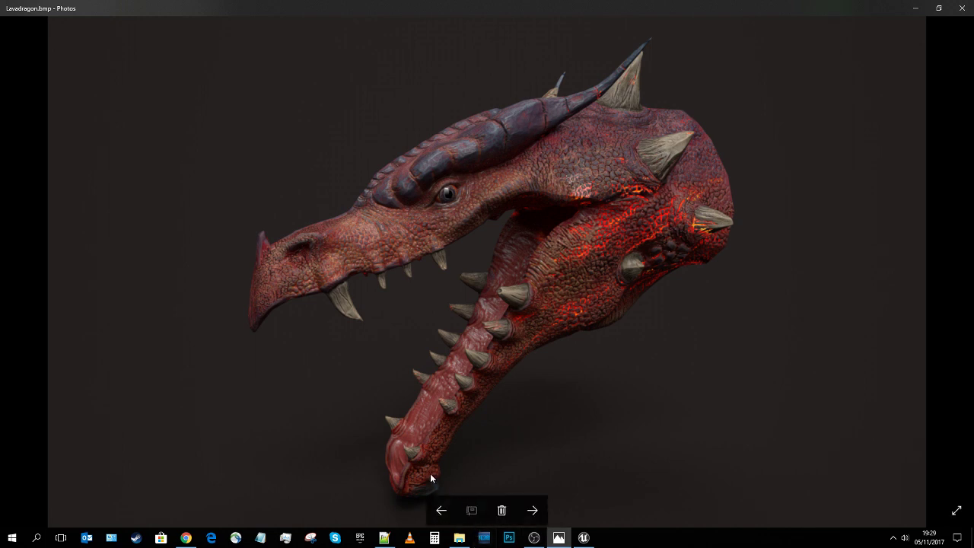
Review the credits in the Thanks!.txt notes in Notepad++, focusing on the sharpen effect line
left_click(385, 533)
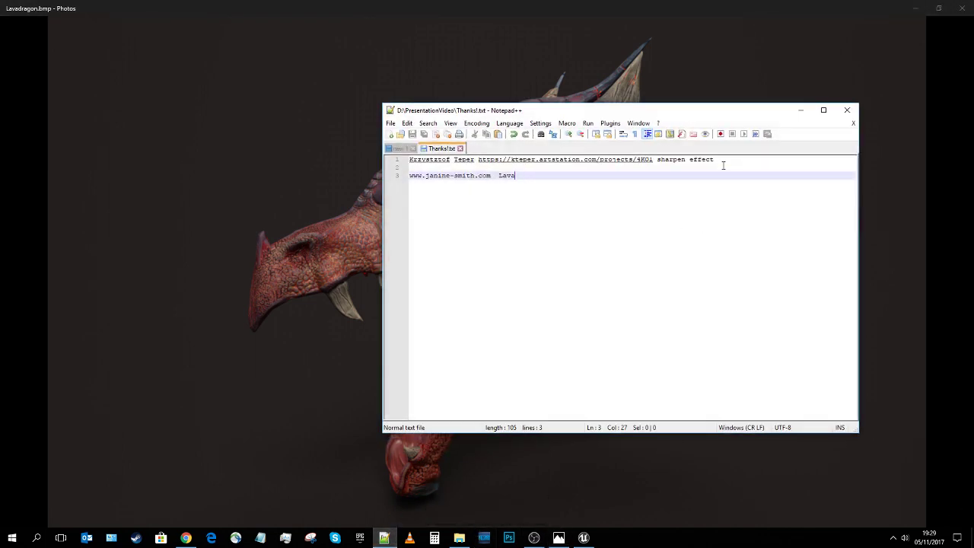
left_click_drag(720, 160, 410, 160)
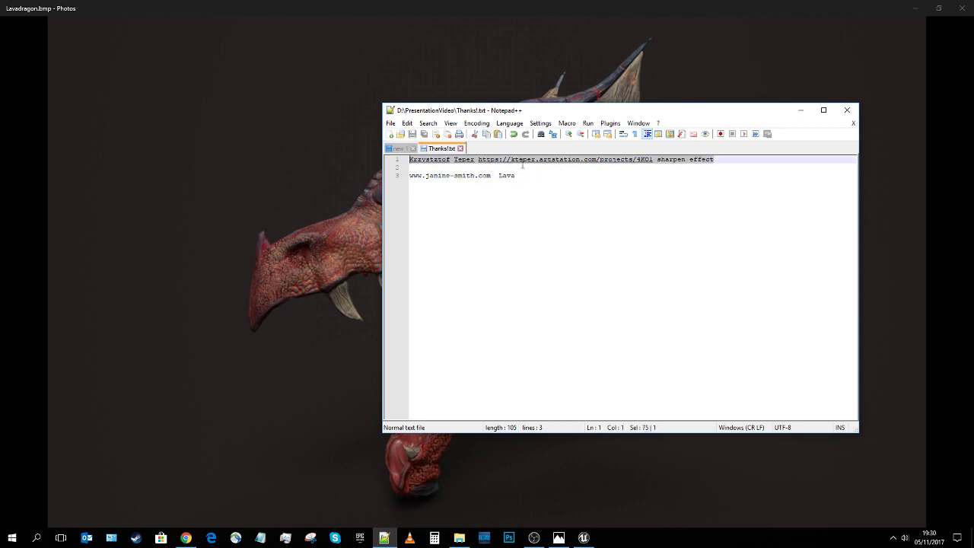
left_click(669, 161)
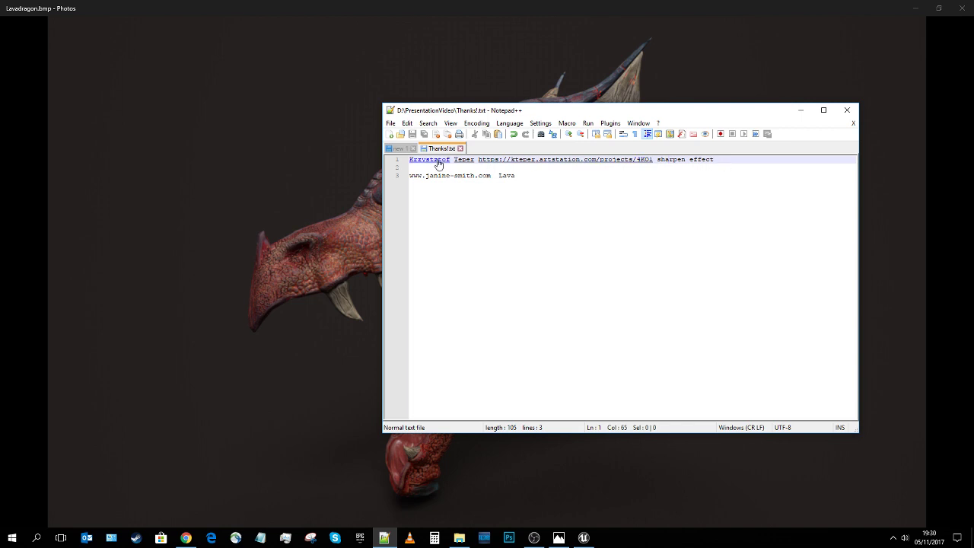
left_click(799, 111)
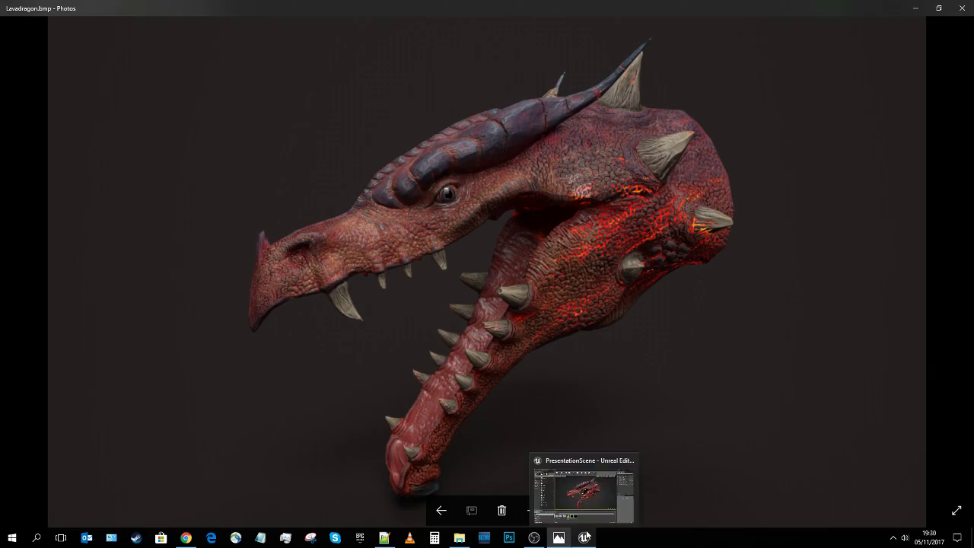
Switch to the Unreal Editor, create a new level from the Empty Level template and place a cube in it
left_click(584, 537)
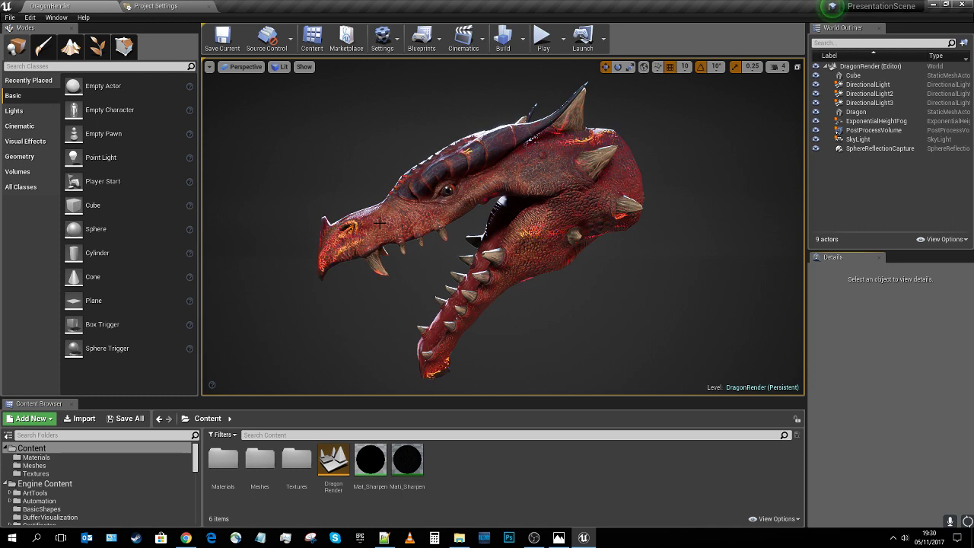
left_click(11, 19)
left_click(23, 36)
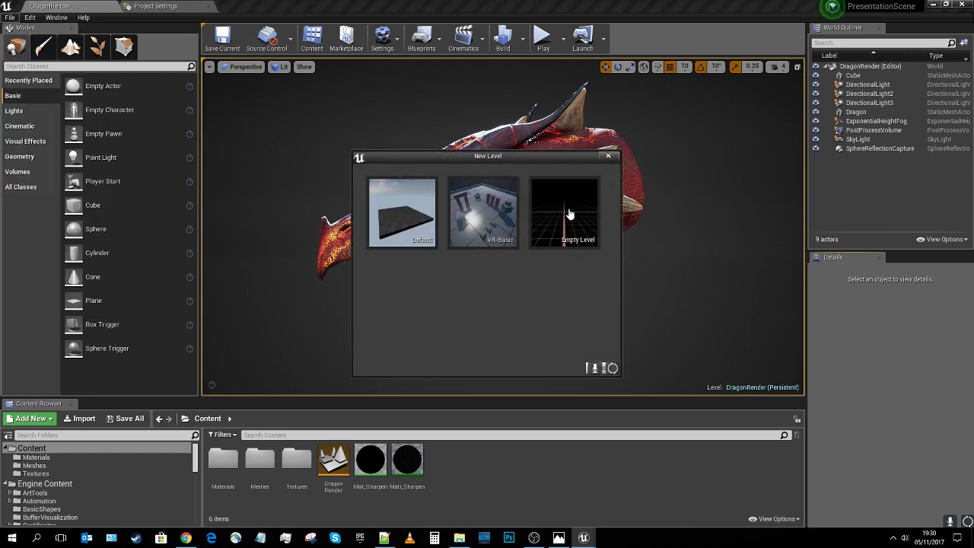
left_click(542, 215)
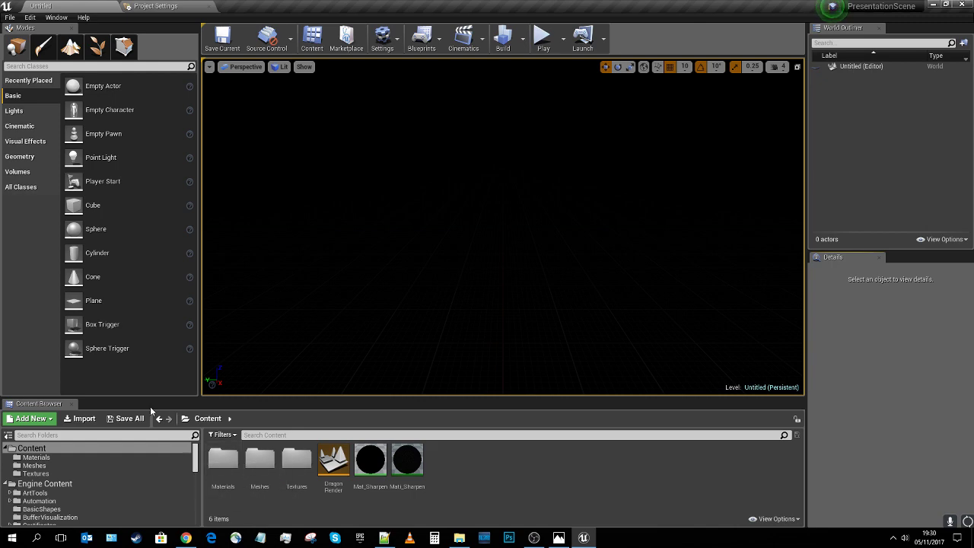
left_click_drag(74, 206, 471, 280)
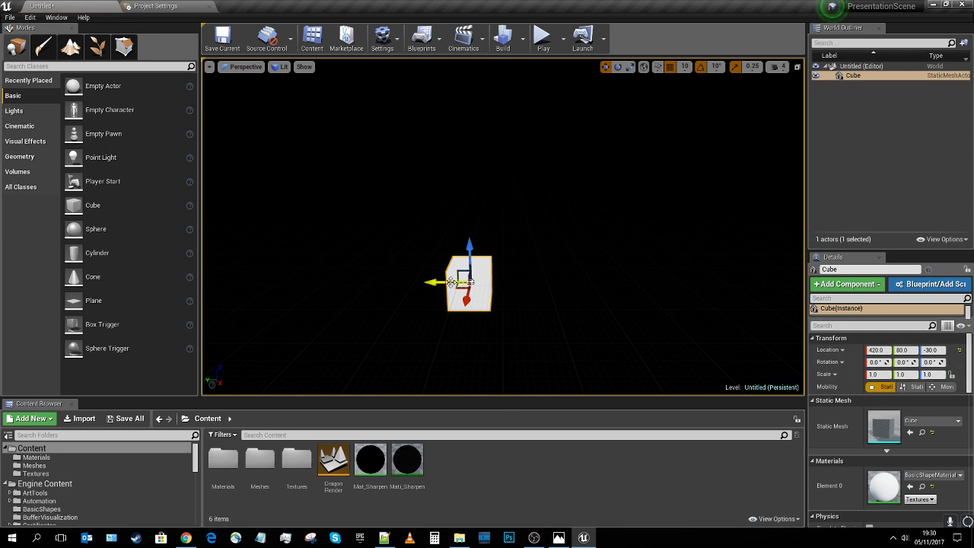
Create a material named FloorMaterial in the Content folder and open it for editing in an enlarged window
right_click(487, 474)
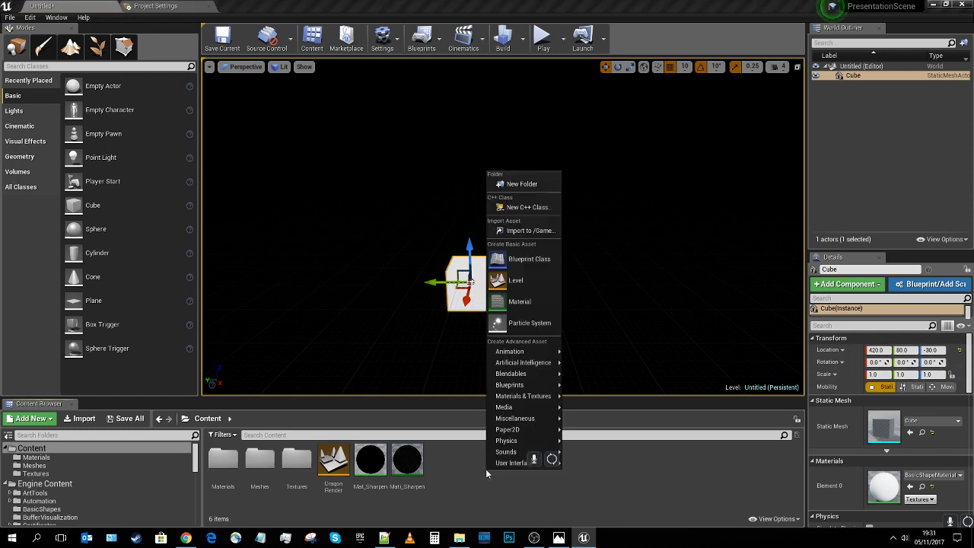
left_click(538, 305)
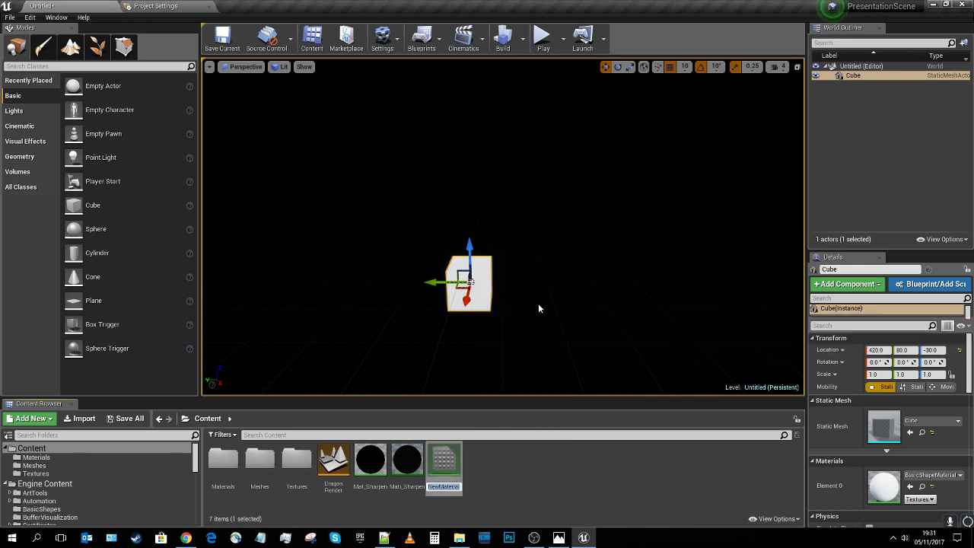
type("FloorMaterial")
key("Return")
key("Return")
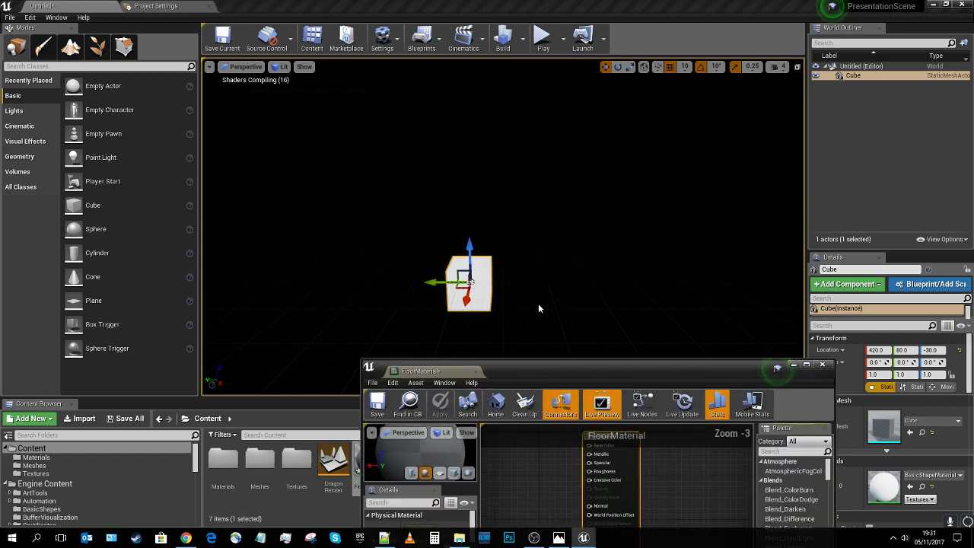
left_click_drag(556, 370, 371, 64)
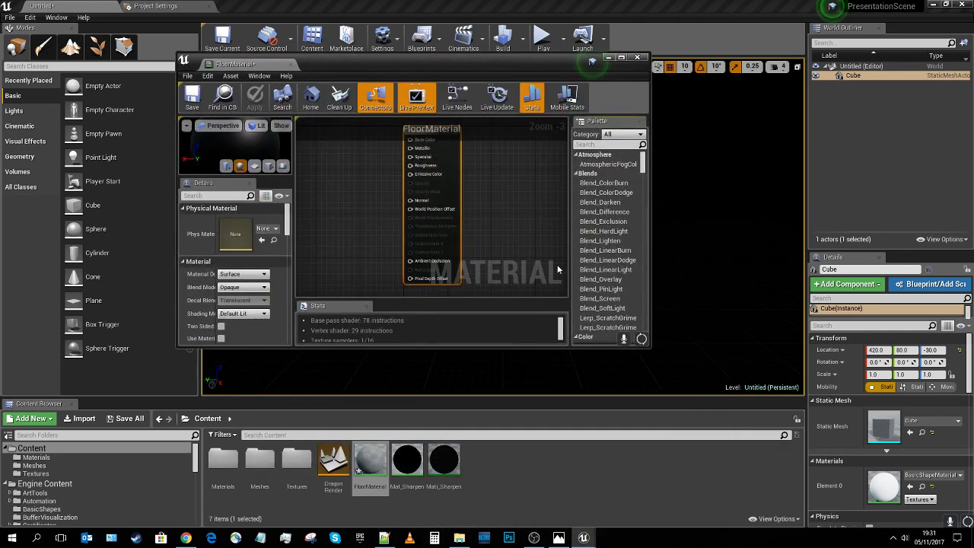
left_click_drag(650, 348, 845, 483)
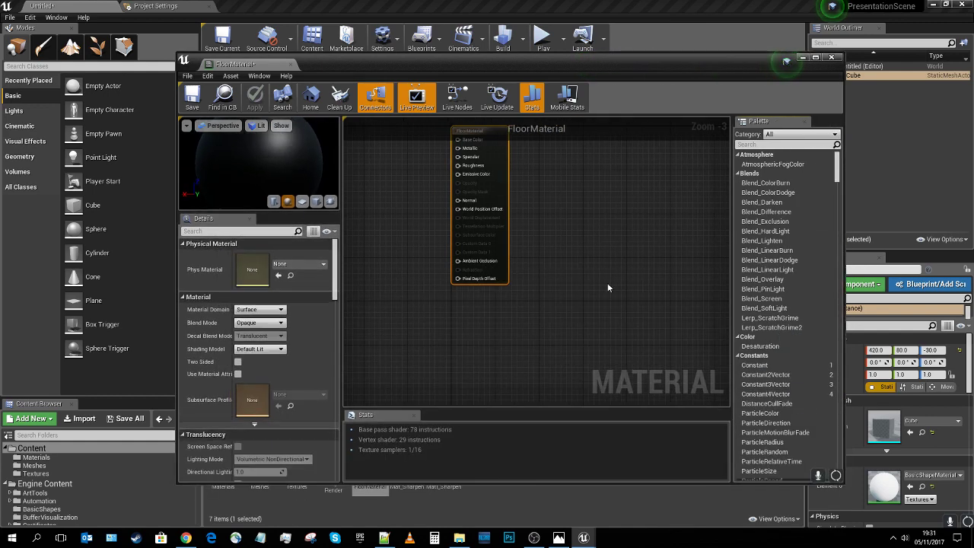
Add a constant converted to a parameter named Grey and connect it to FloorMaterial's Emissive Color
right_click_drag(440, 185, 523, 249)
scroll(459, 209, "up", 3)
right_click_drag(466, 212, 492, 194)
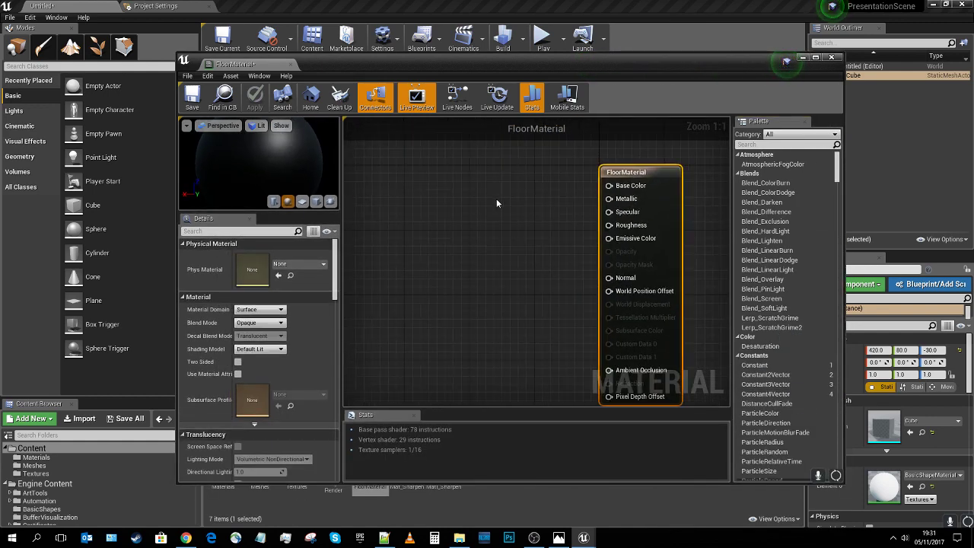
left_click(497, 199)
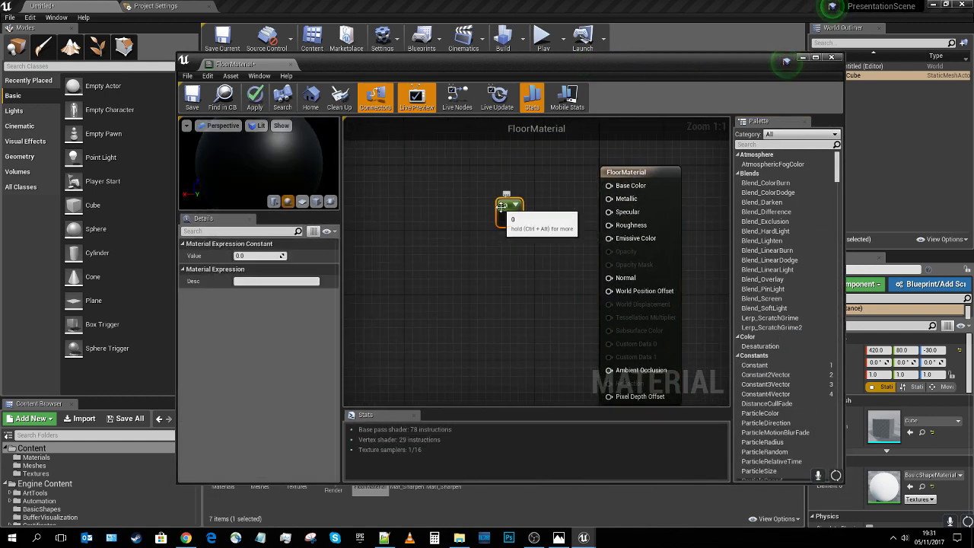
right_click(501, 217)
left_click(544, 213)
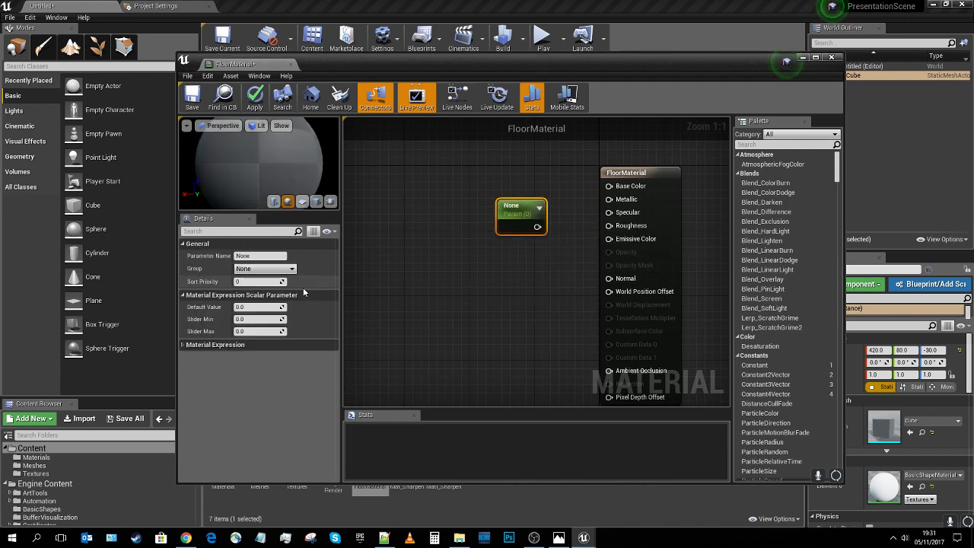
left_click(259, 256)
type("Grey")
key("Return")
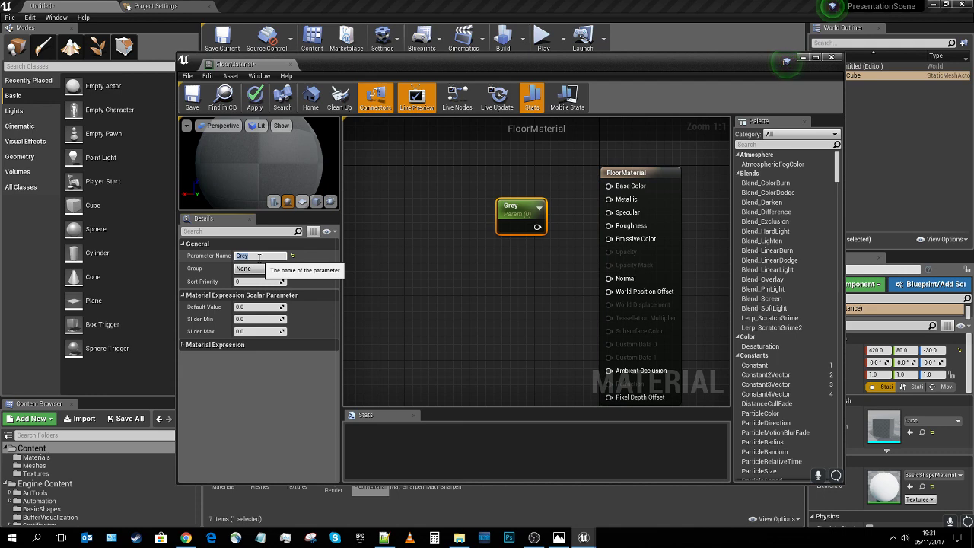
left_click_drag(536, 227, 609, 238)
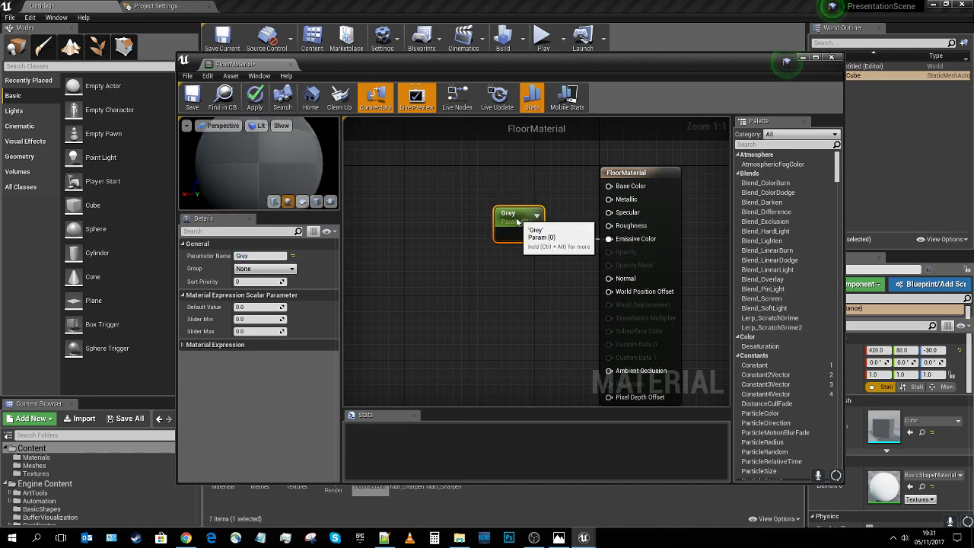
left_click_drag(515, 207, 512, 216)
Set FloorMaterial's shading model to Unlit, then save and close the material
left_click(543, 292)
right_click_drag(544, 292, 501, 247)
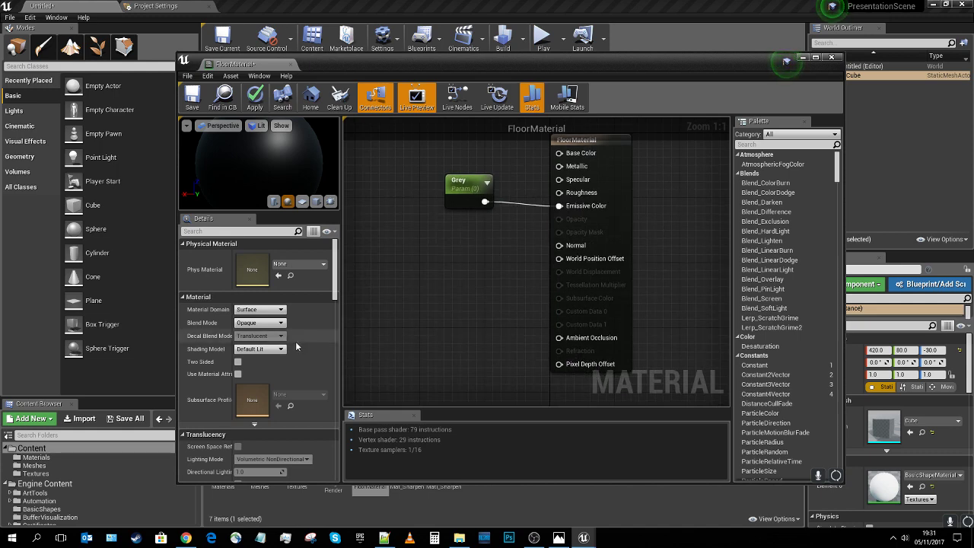
left_click(255, 349)
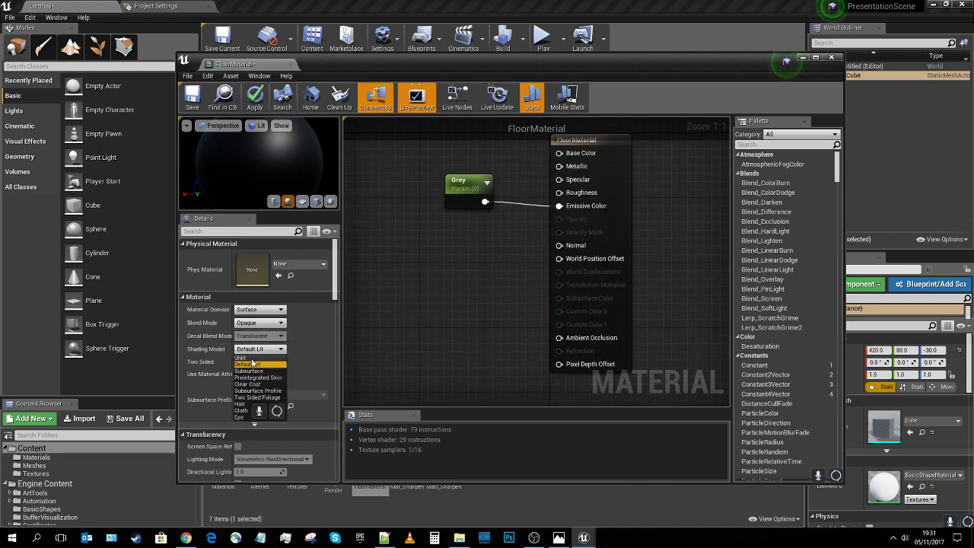
left_click(245, 358)
left_click(196, 107)
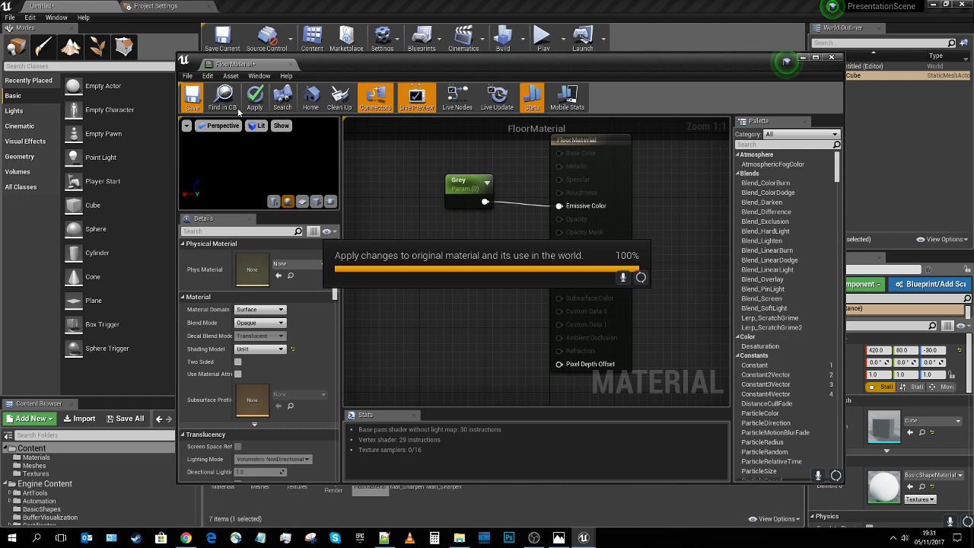
left_click(290, 65)
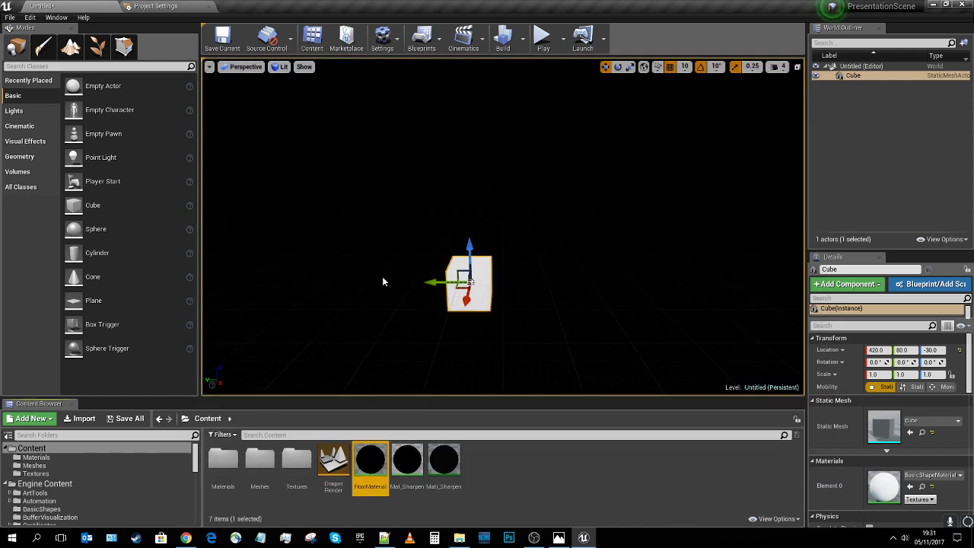
Create a material instance of FloorMaterial with the default name FloorMaterial_Inst and apply it to the cube
right_click(367, 465)
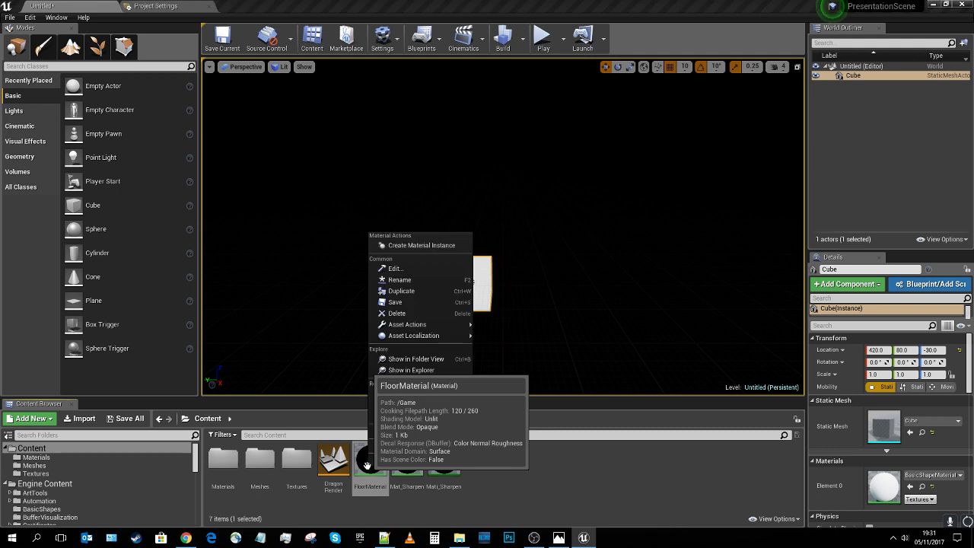
left_click(440, 243)
key("Return")
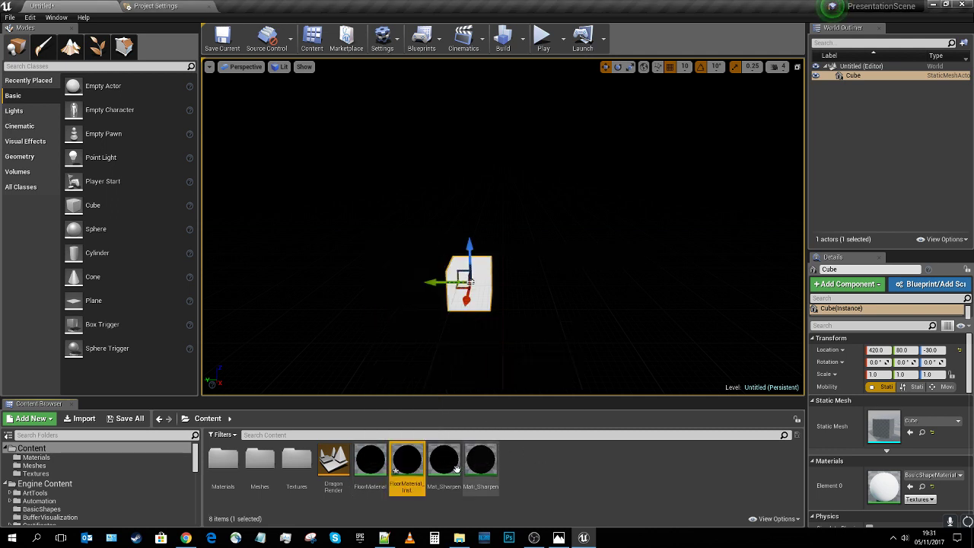
left_click_drag(407, 460, 461, 276)
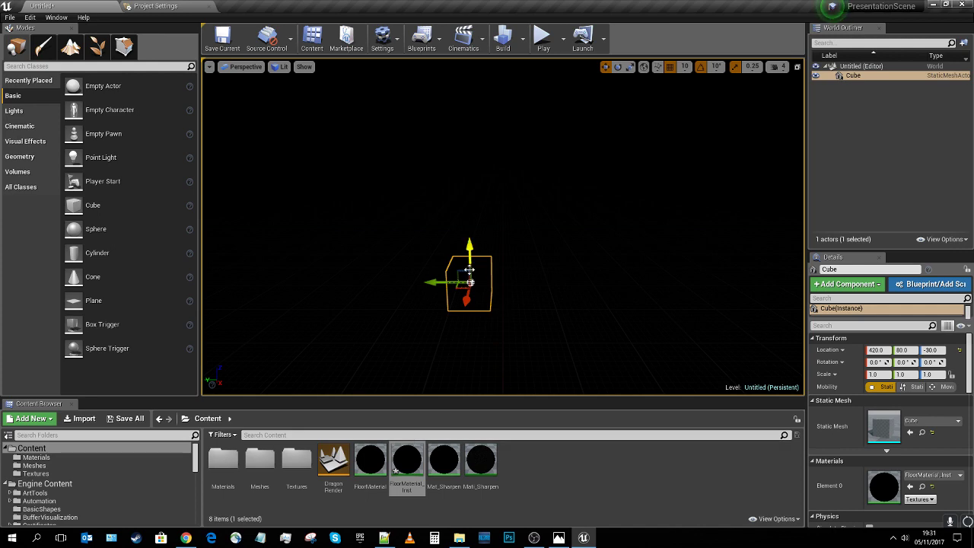
Override the Grey parameter of FloorMaterial_Inst with about 0.048, then save and close the instance
double_click(405, 457)
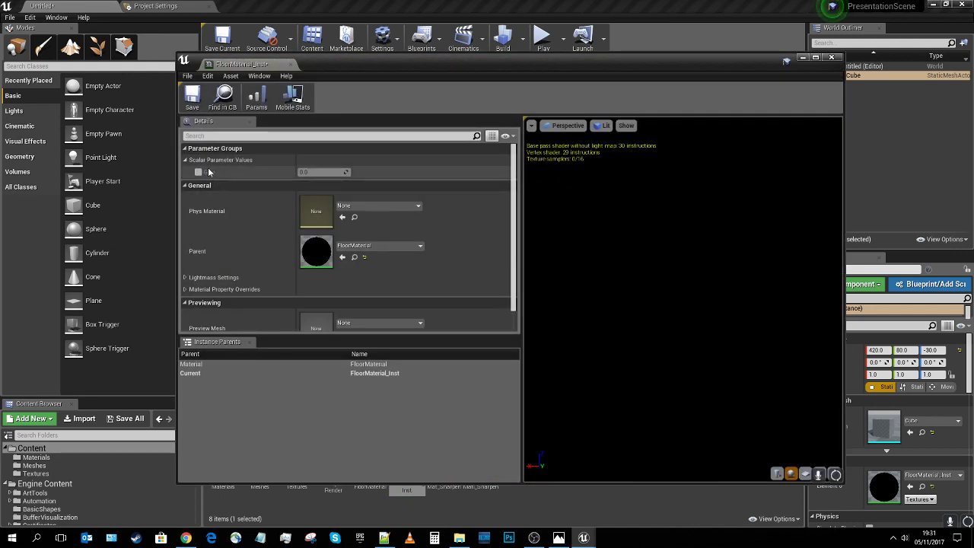
left_click(198, 172)
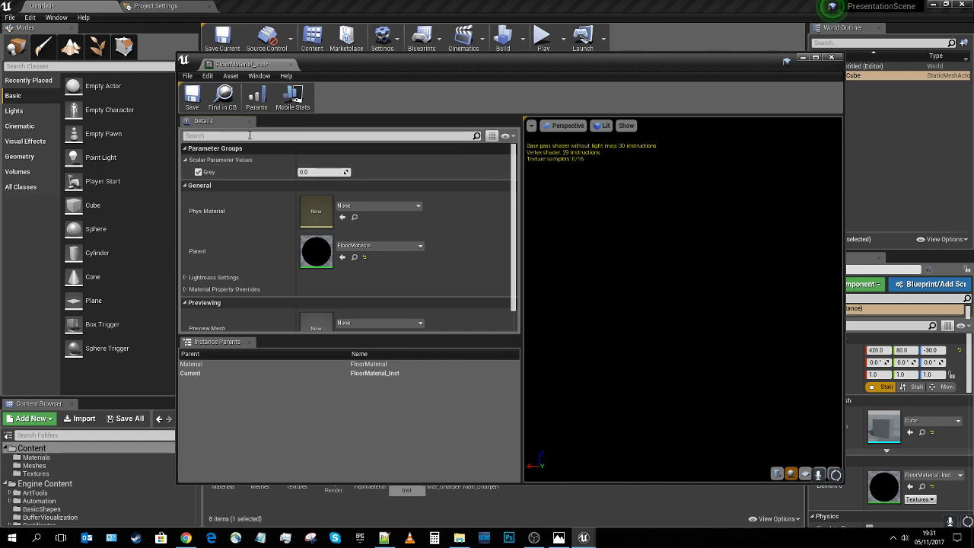
left_click_drag(466, 67, 822, 178)
mouse_move(680, 283)
left_mouse_down()
mouse_move(691, 283)
mouse_move(681, 283)
left_mouse_up()
left_click(529, 275)
left_click(548, 205)
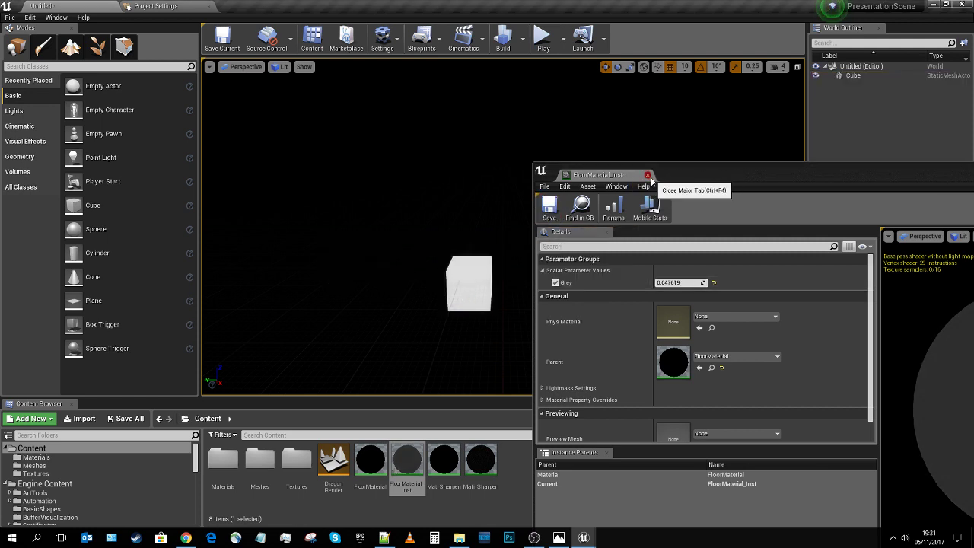
left_click(648, 176)
Scale the cube to 100 in X and Y to make a large floor
left_click(472, 287)
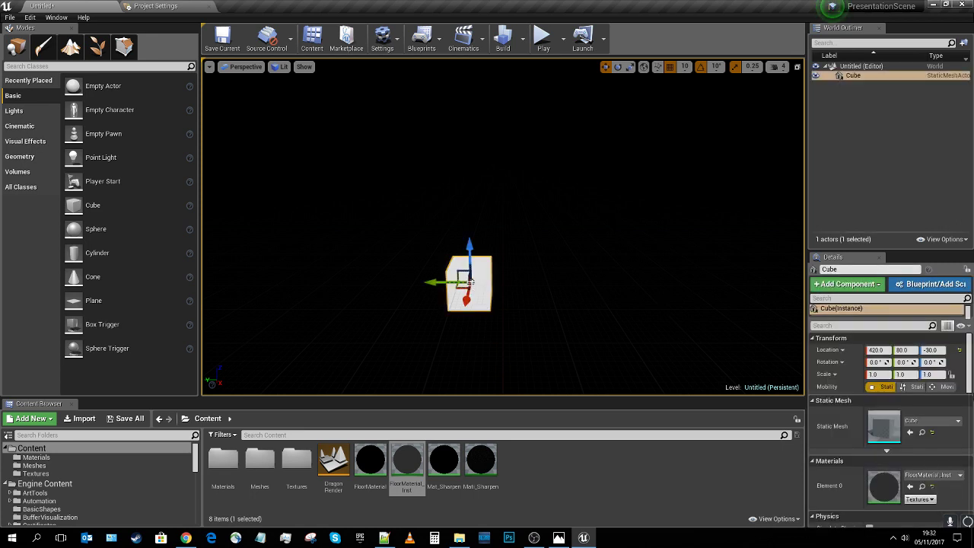
left_click(883, 374)
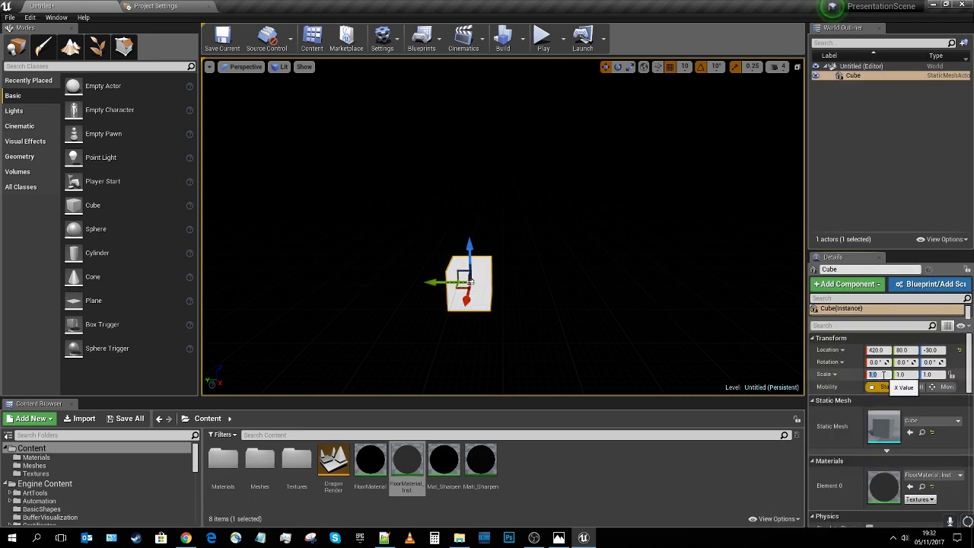
type("100")
key("Tab")
type("100")
key("Return")
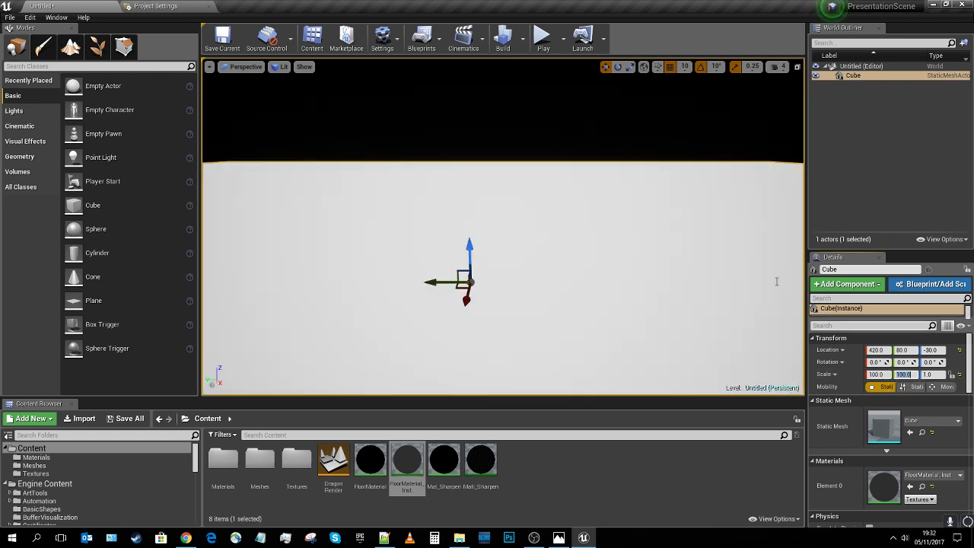
Place the Dragon mesh from the Meshes folder in the level and raise it until the whole head clears the floor
left_click(614, 104)
right_click_drag(614, 103, 614, 137)
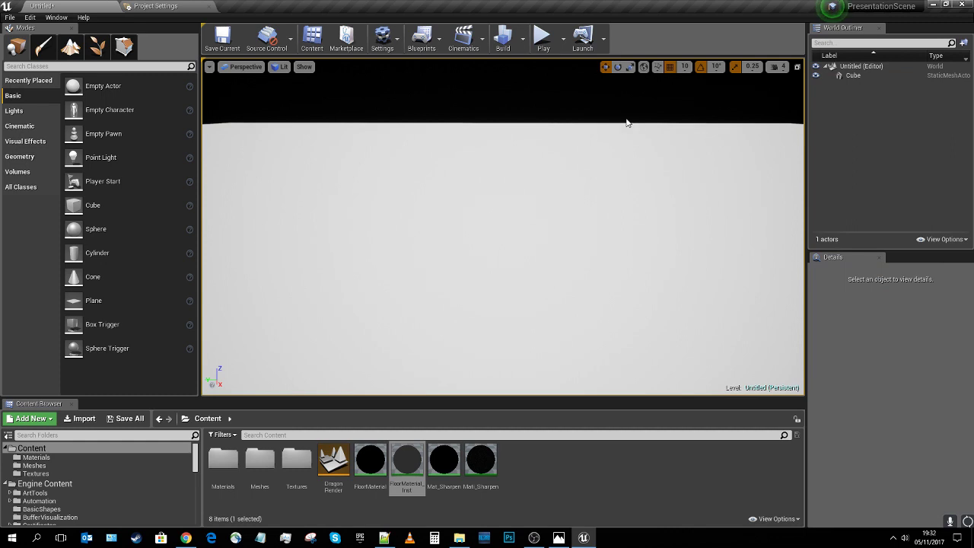
left_click(33, 464)
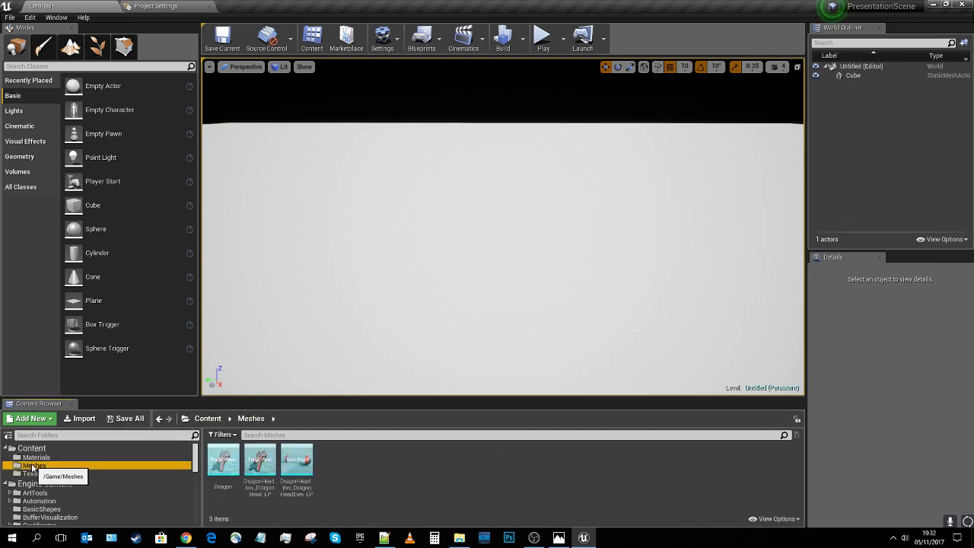
left_click(227, 462)
left_click_drag(227, 462, 462, 299)
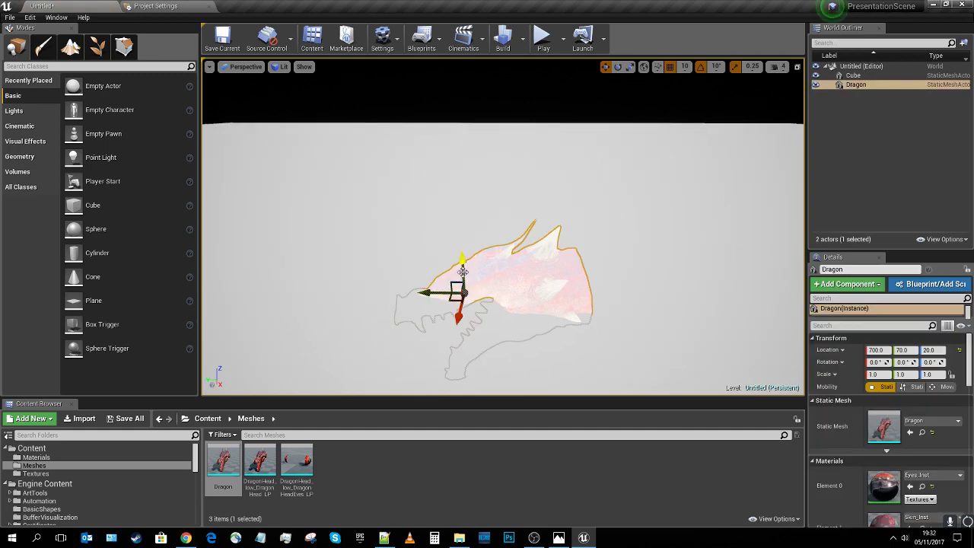
left_click_drag(461, 259, 446, 105)
left_click(429, 84)
right_click_drag(429, 84, 505, 93)
key("w")
key("s")
key("w")
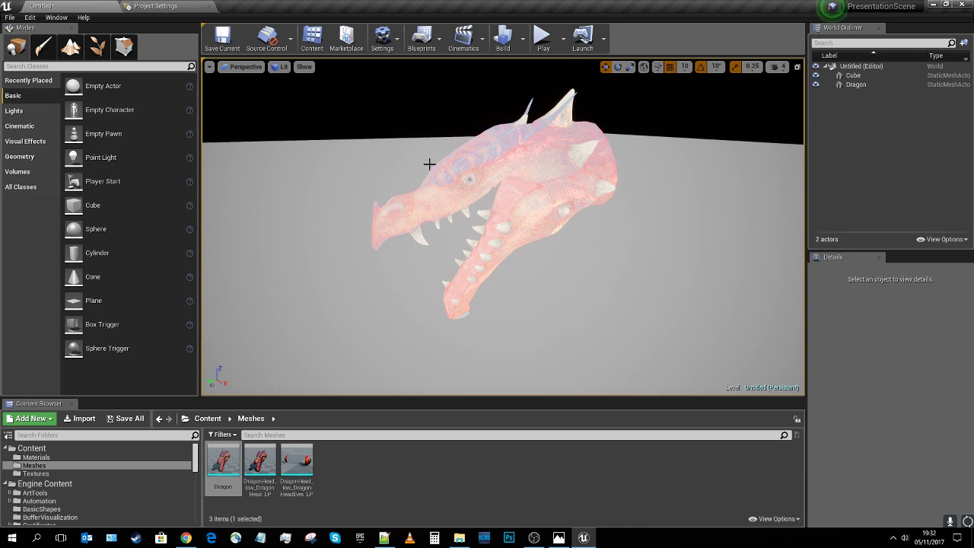
Add a directional light and pilot it to about X 1106, Y 282, Z 523, aimed down at the front of the dragon head
left_click(23, 112)
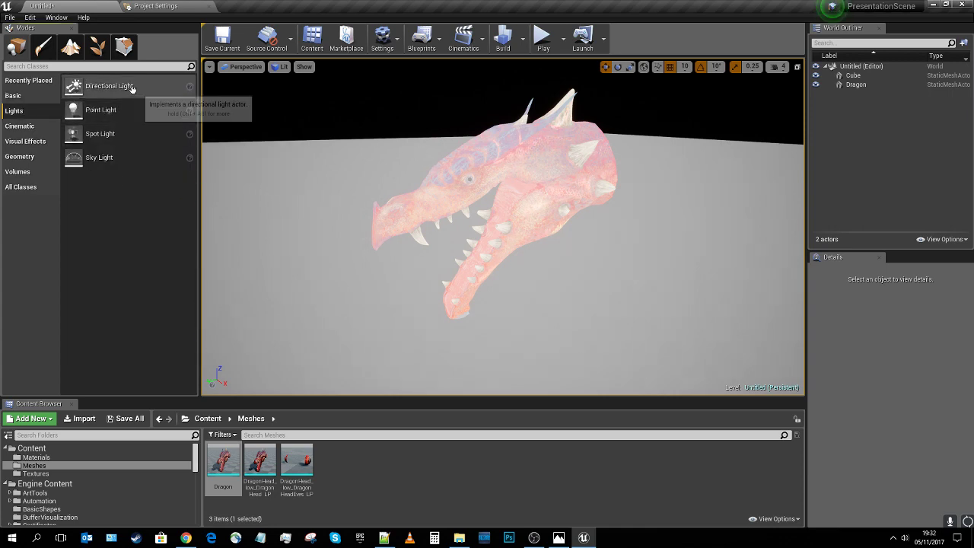
left_click_drag(127, 88, 427, 326)
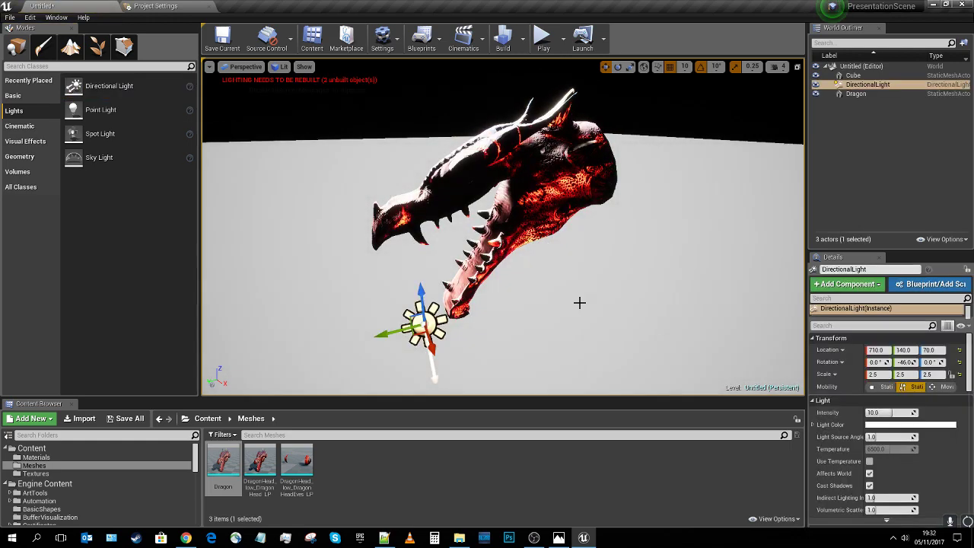
key("ctrl+shift+p")
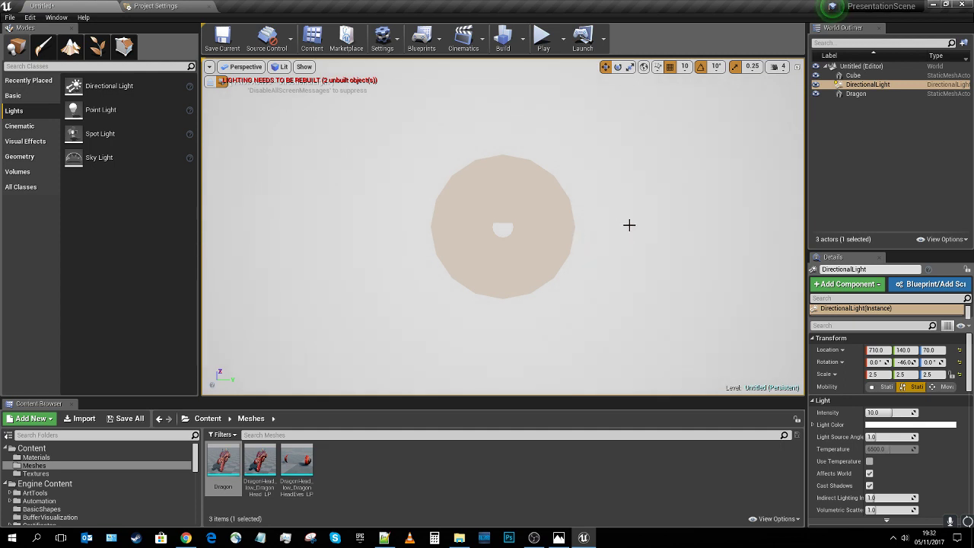
right_click_drag(635, 224, 626, 222)
right_click_drag(502, 226, 297, 335)
mouse_move(635, 224)
right_mouse_down()
mouse_move(635, 207)
mouse_move(636, 224)
right_mouse_up()
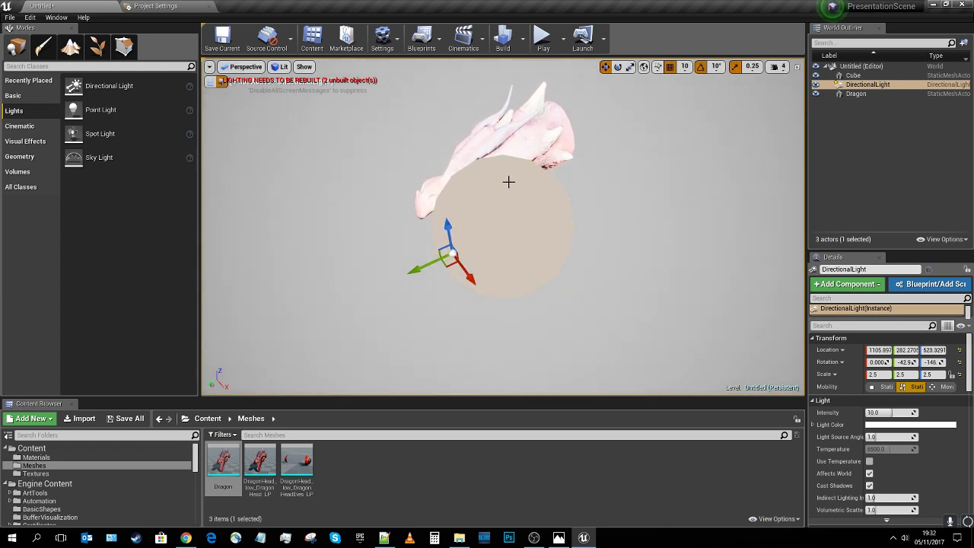
left_click(221, 81)
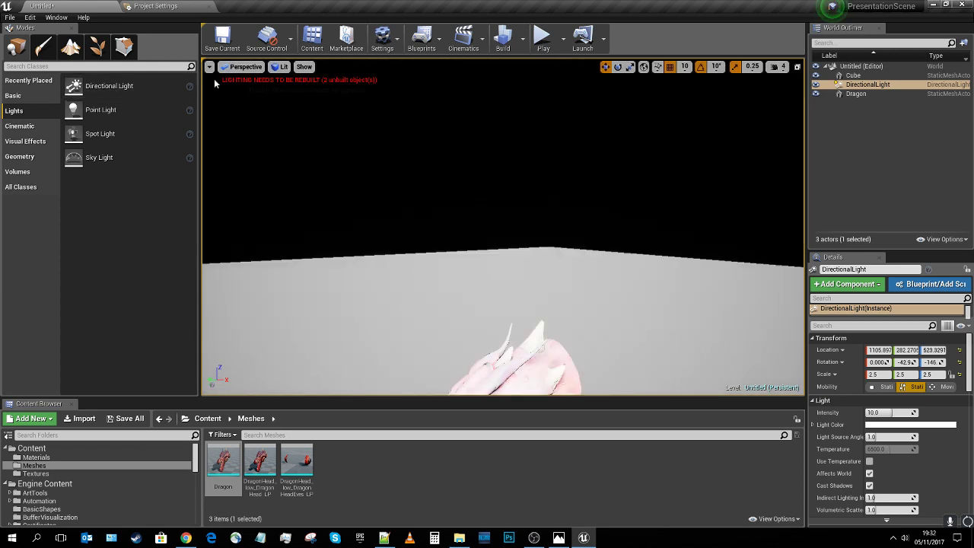
Frame the whole dragon head from the side, store the view as Bookmark 1, and recall the bookmark to test it
right_click_drag(512, 275, 513, 297)
scroll(513, 274, "up", 2)
scroll(512, 275, "down", 2)
scroll(512, 275, "up", 2)
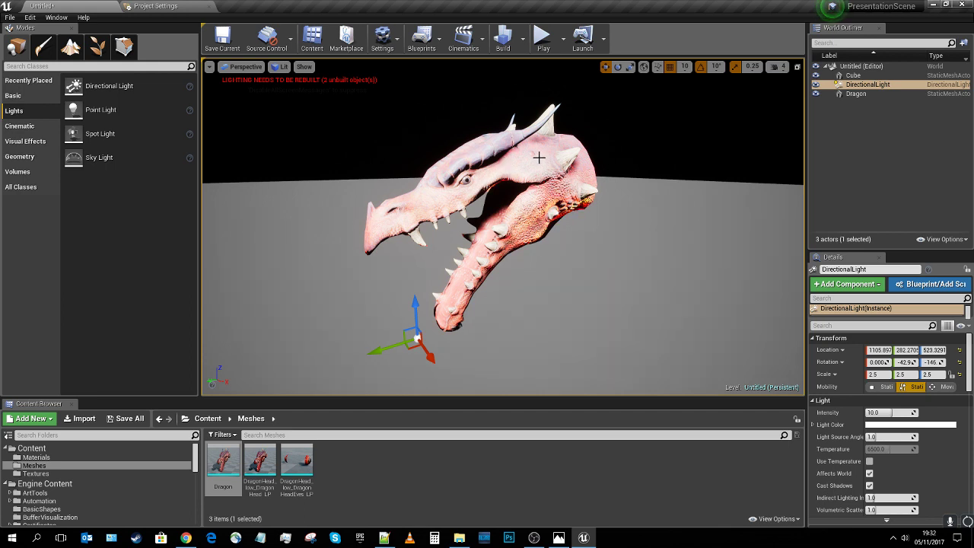
scroll(513, 226, "up", 2)
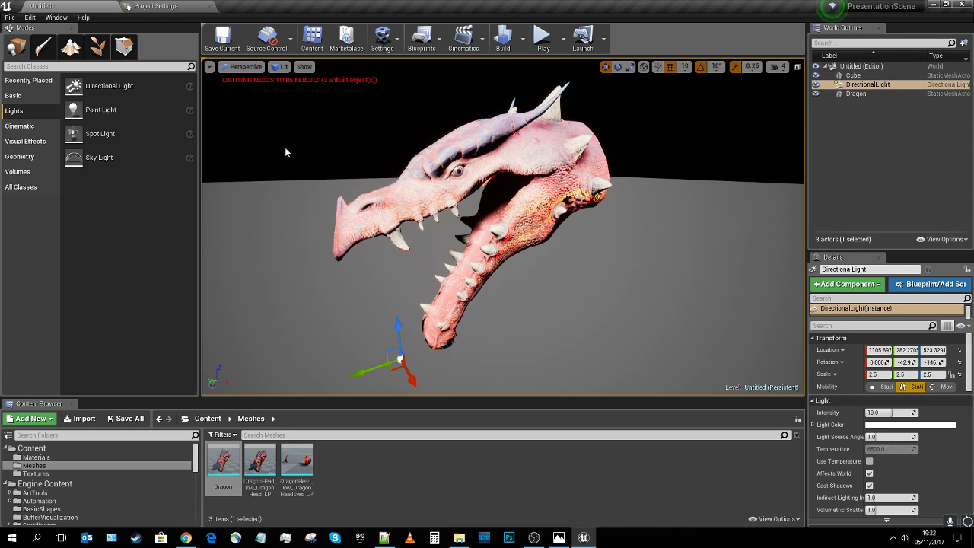
left_click(209, 67)
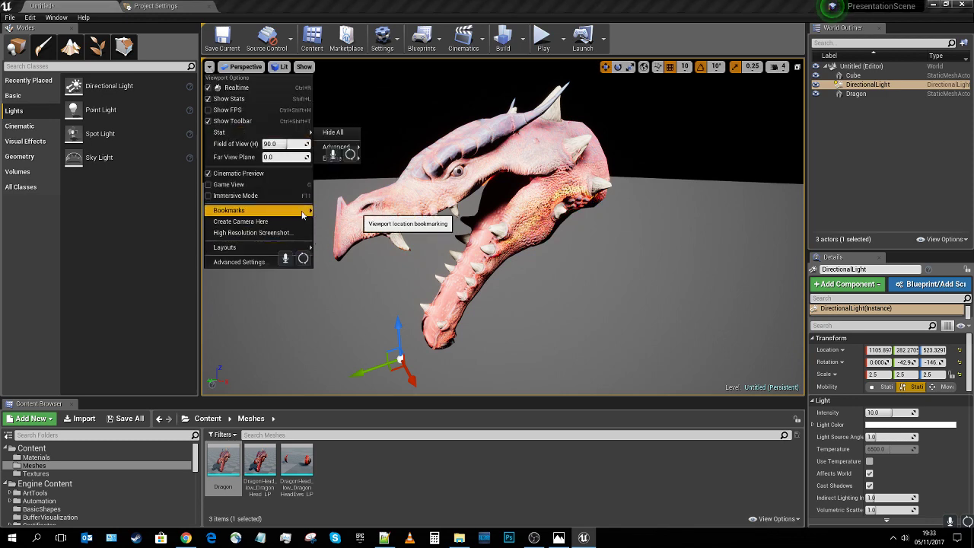
mouse_move(302, 214)
mouse_move(339, 211)
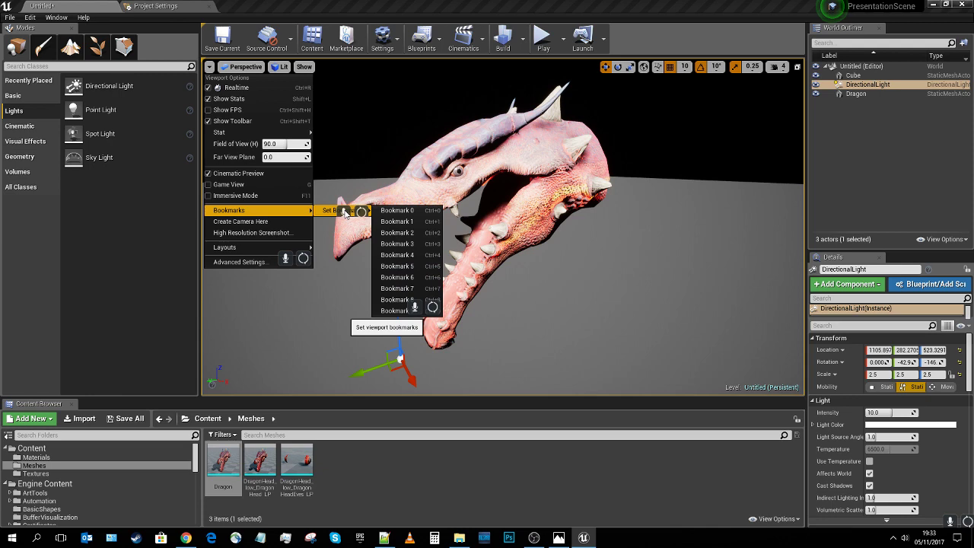
left_click(420, 224)
left_click_drag(624, 231, 715, 214)
key("1")
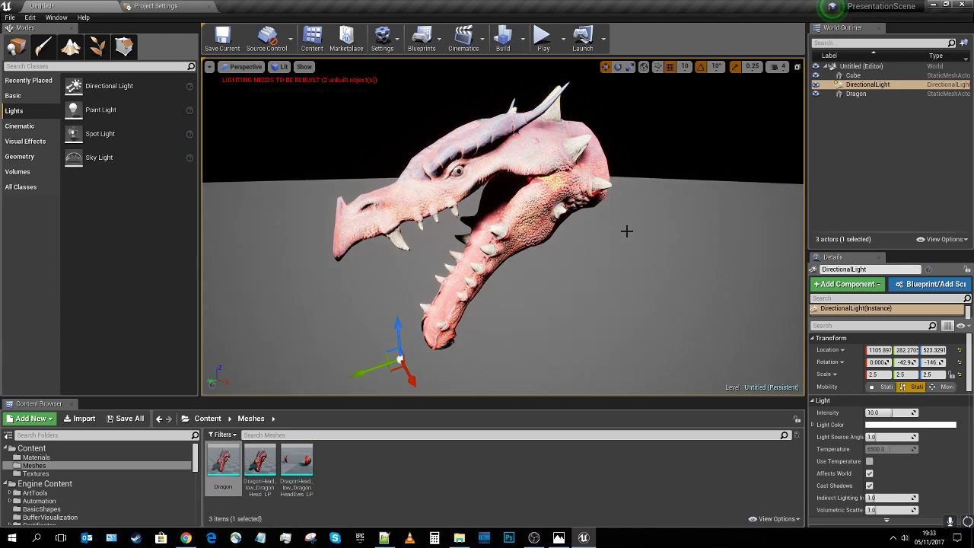
Add a second directional light and pilot it to about X 1110, Y -327, Z 422, aimed at the head from the neck side
key("s")
right_click_drag(502, 228, 412, 140)
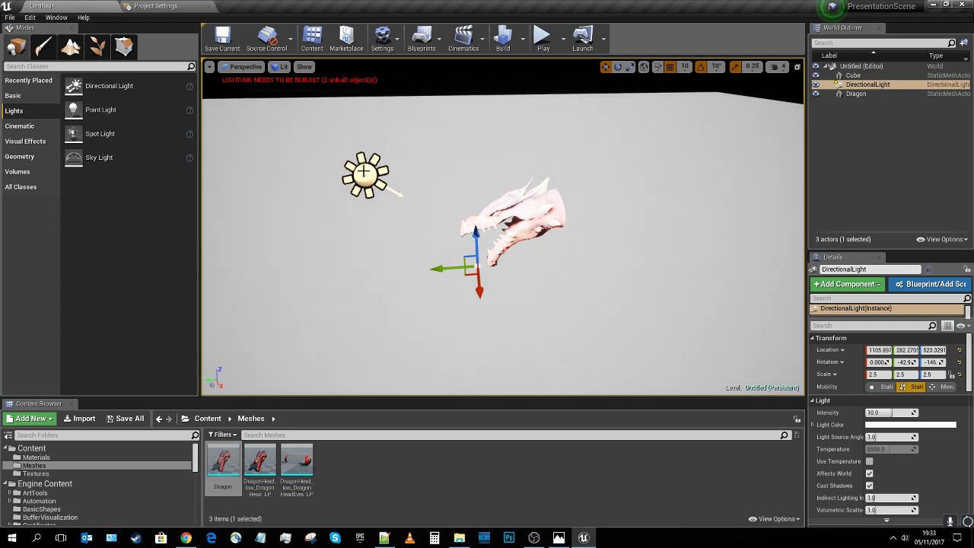
left_click_drag(85, 86, 556, 284)
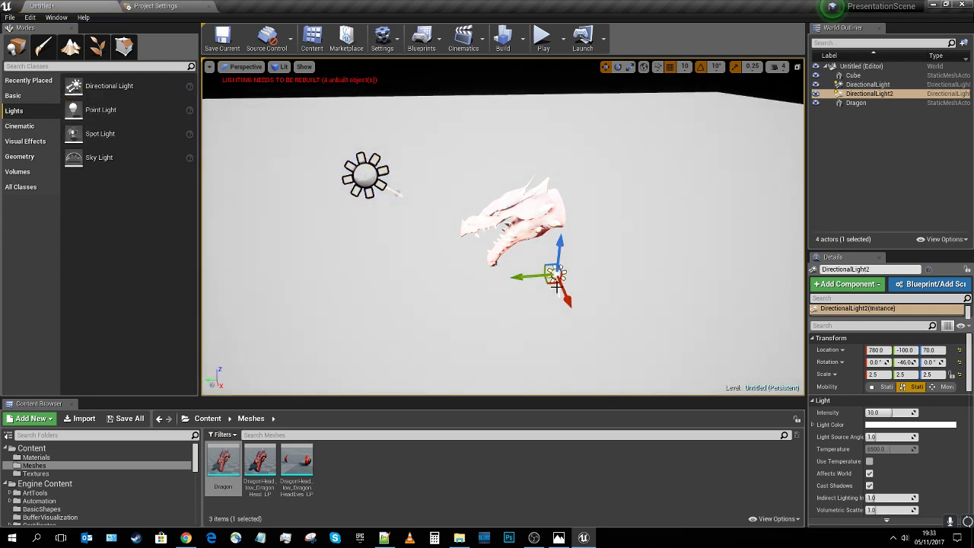
key("f")
right_click_drag(557, 284, 586, 242)
key("s")
key("d")
key("w")
mouse_move(316, 146)
right_mouse_down()
mouse_move(342, 149)
mouse_move(317, 152)
right_mouse_up()
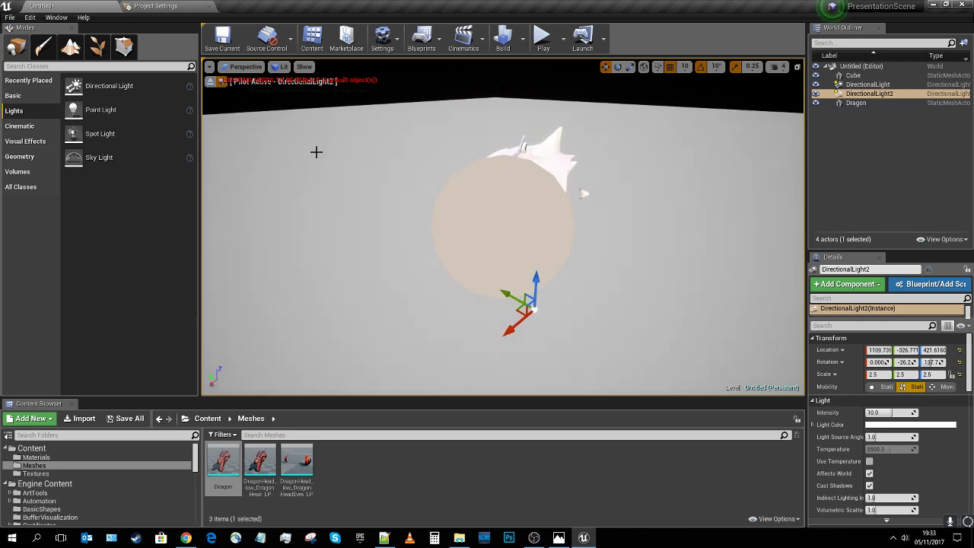
left_click(212, 83)
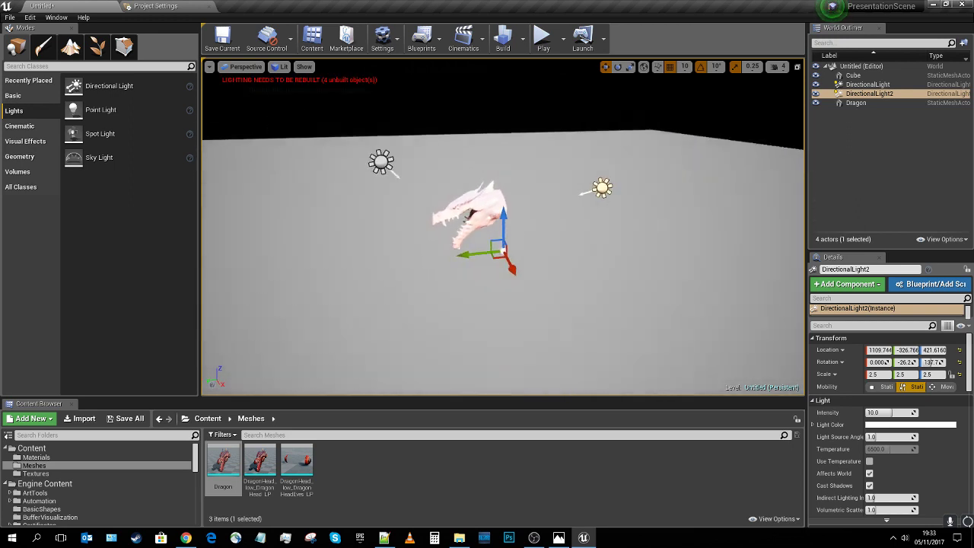
Place a third directional light on the floor on the far side of the dragon head
key("w")
right_click_drag(502, 229, 593, 198)
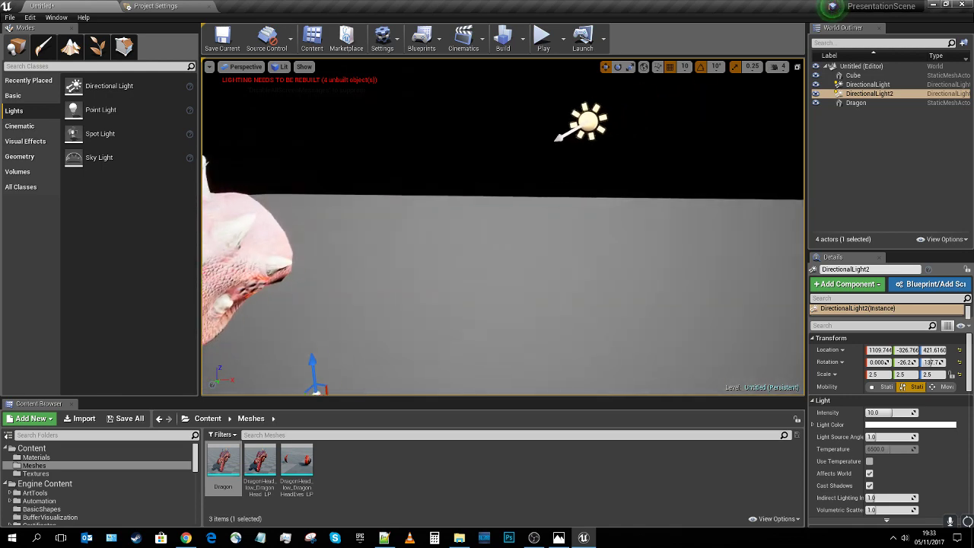
right_click_drag(502, 228, 406, 292)
key("w")
key("s")
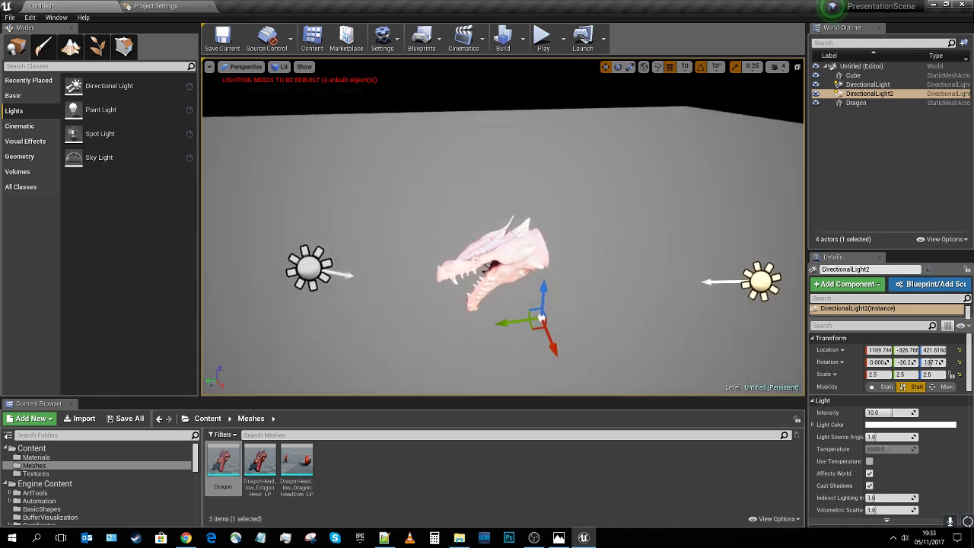
left_click_drag(100, 110, 453, 216)
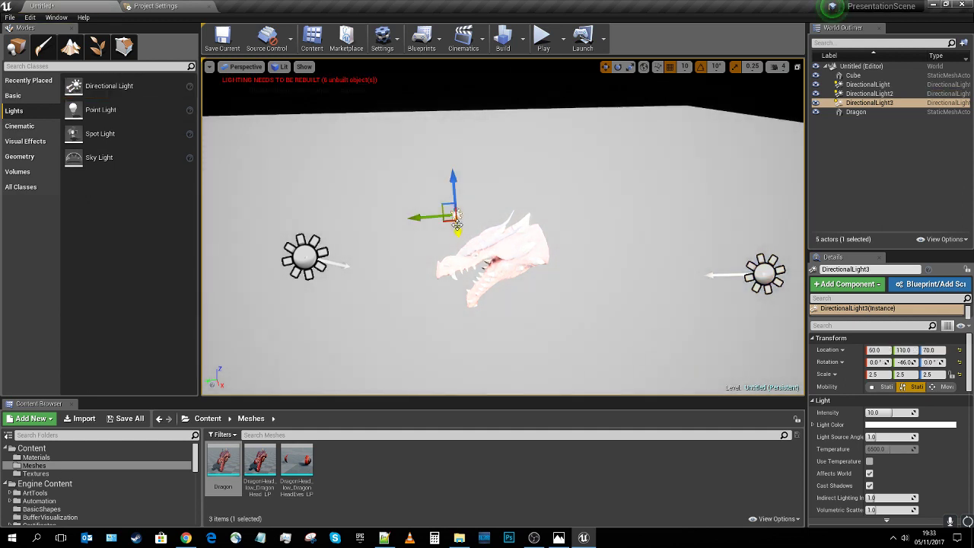
Pilot the third directional light to about X 89, Y 50, Z 324, aimed at the dragon from behind, and deselect it
key("f")
right_click_drag(502, 228, 494, 176)
key("s")
key("a")
key("d")
key("e")
key("w")
right_click_drag(688, 265, 684, 264)
key("d")
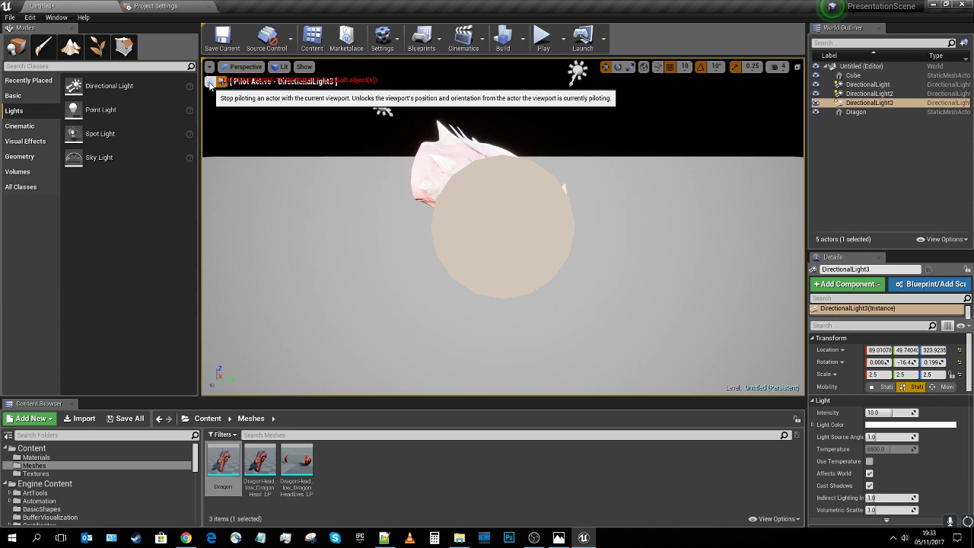
left_click(211, 84)
right_click_drag(278, 114, 309, 126)
key("s")
key("w")
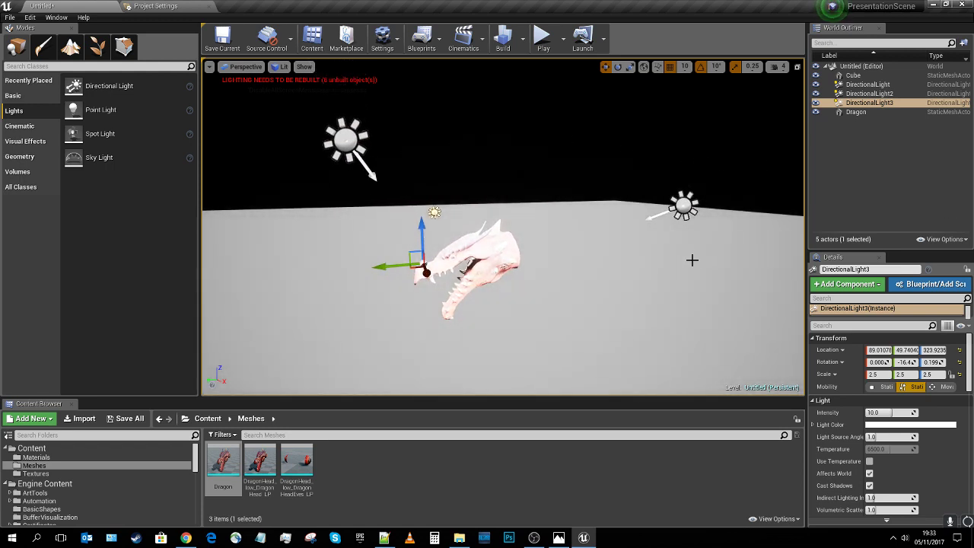
left_click(520, 175)
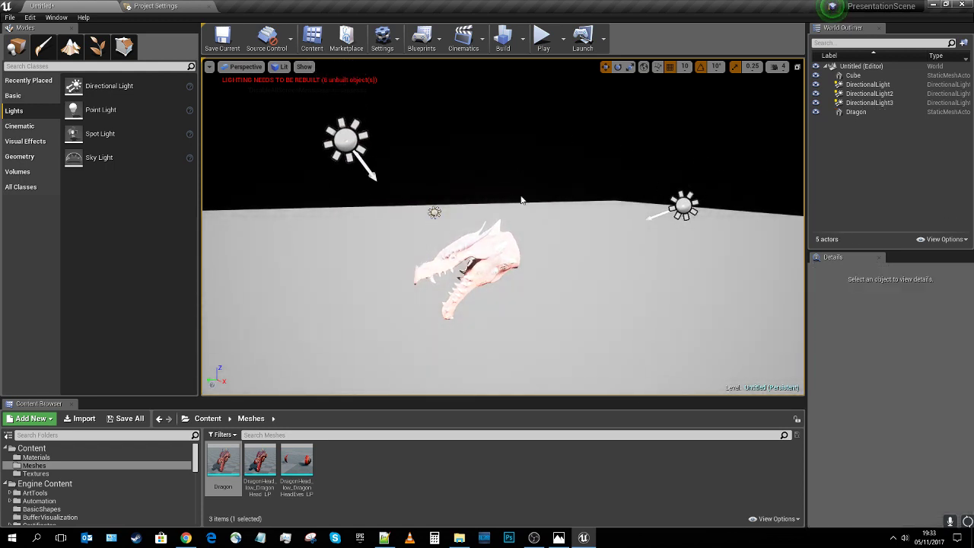
Add a Post Process Volume near the dragon head and make it unbound
left_click(23, 141)
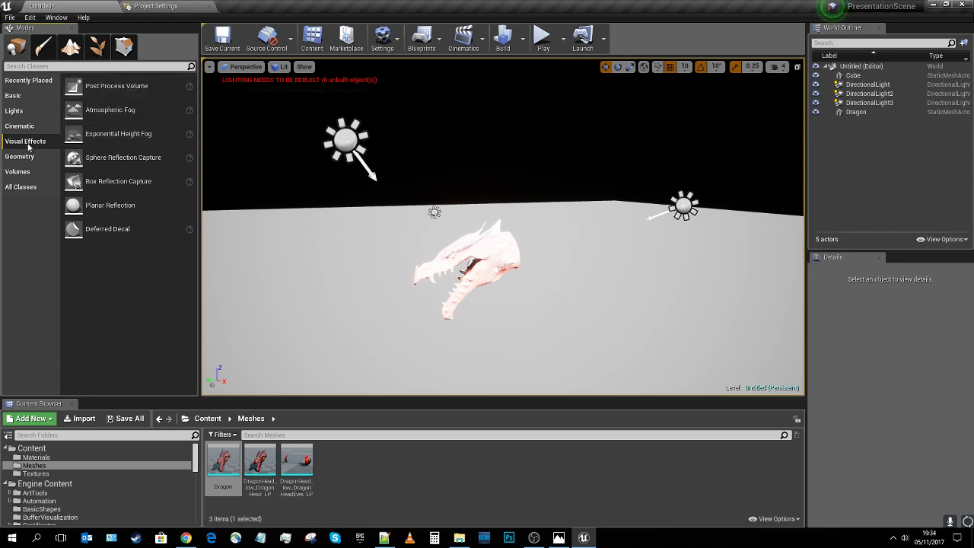
left_click_drag(116, 88, 473, 256)
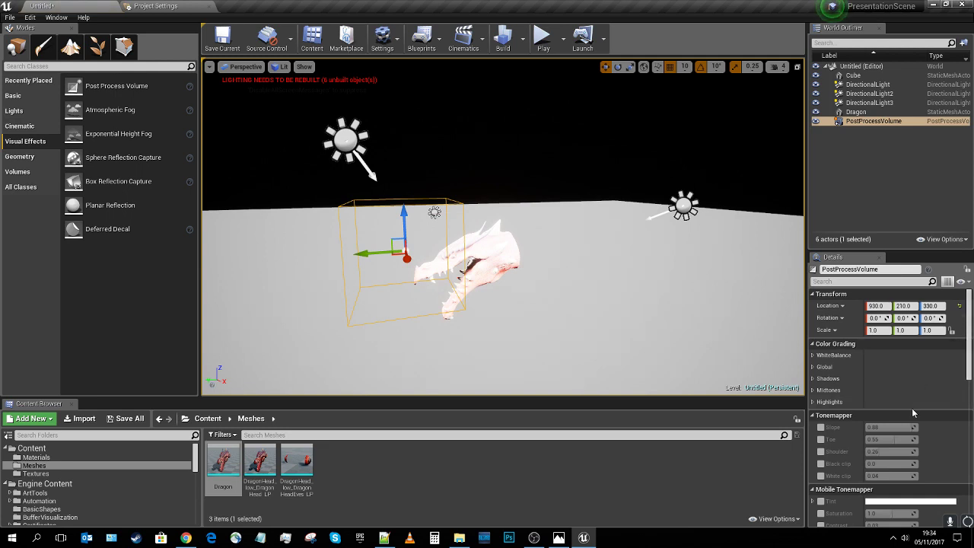
scroll(911, 407, "down", 3)
scroll(913, 413, "down", 10)
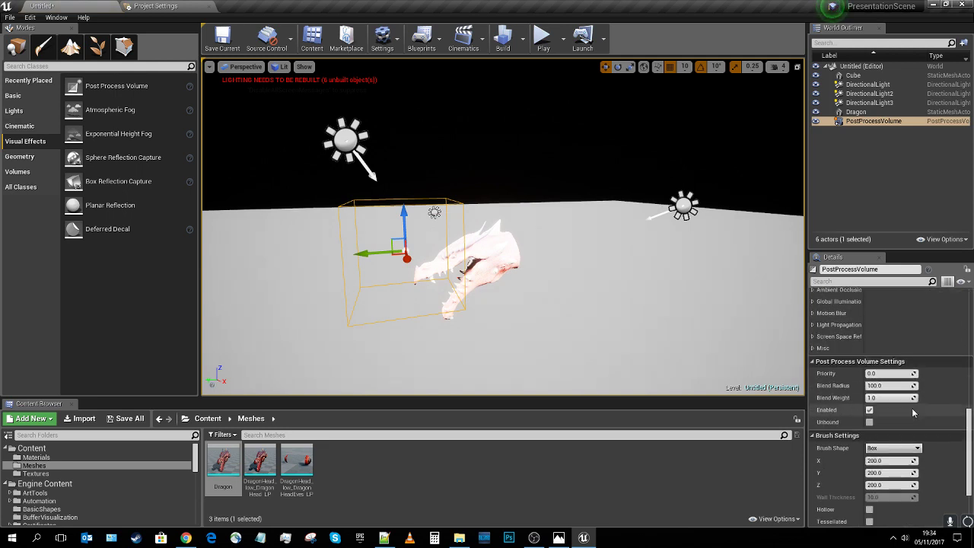
left_click(869, 422)
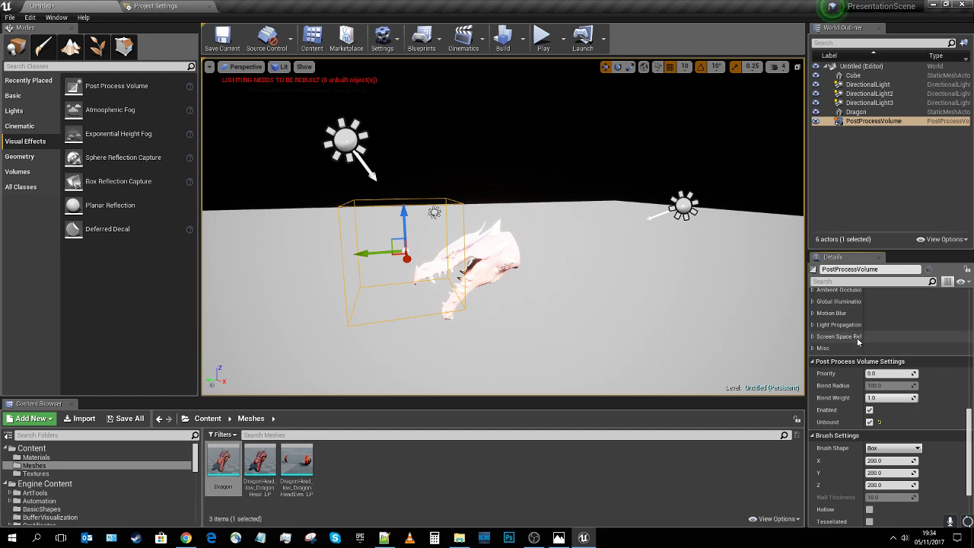
Override the volume's Auto Exposure minimum and maximum brightness with 0.5 each, then deselect the volume
scroll(882, 378, "up", 3)
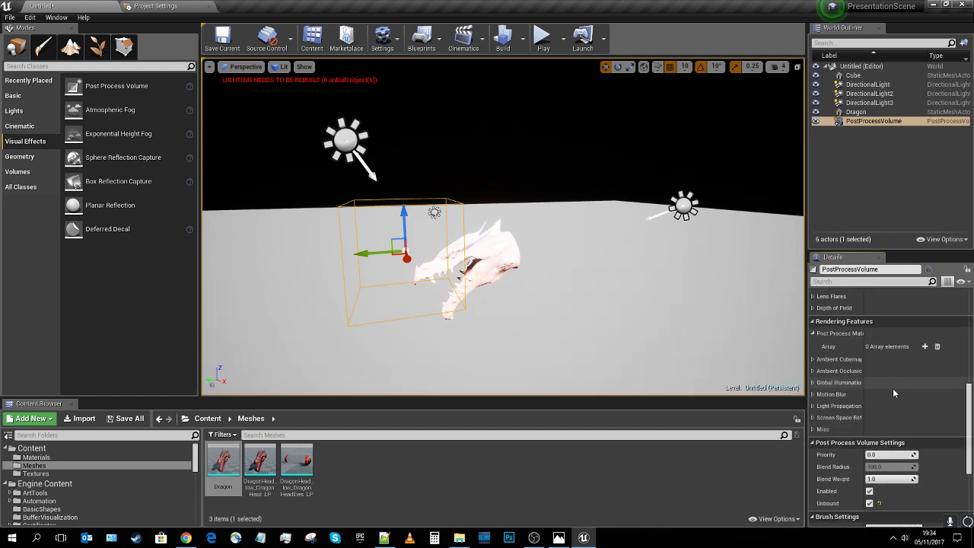
scroll(893, 392, "up", 3)
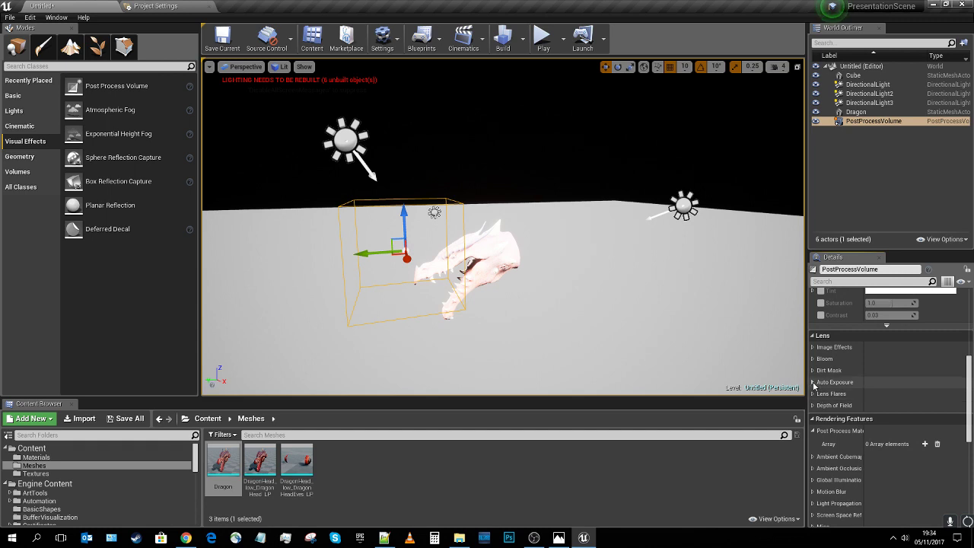
left_click(812, 382)
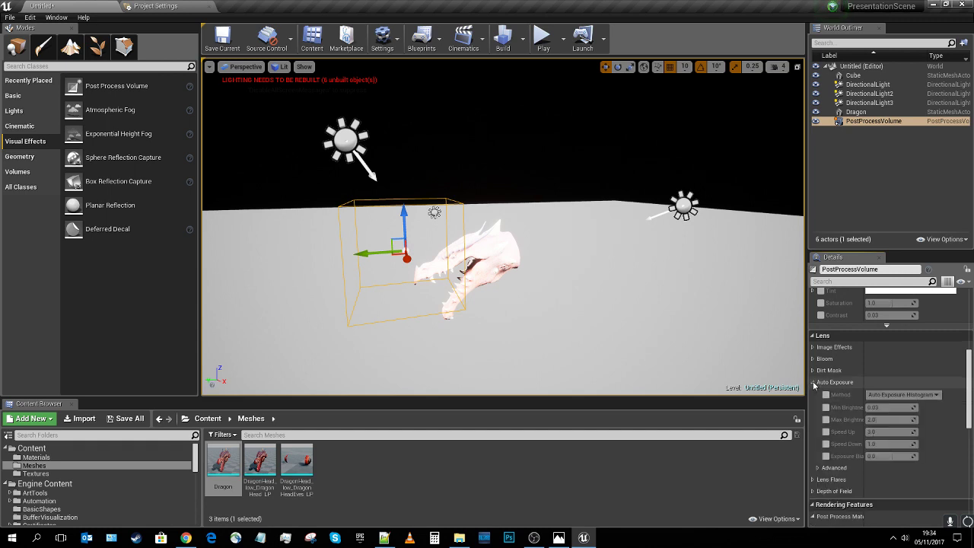
left_click(825, 419)
left_click(887, 407)
type("0.5")
key("Return")
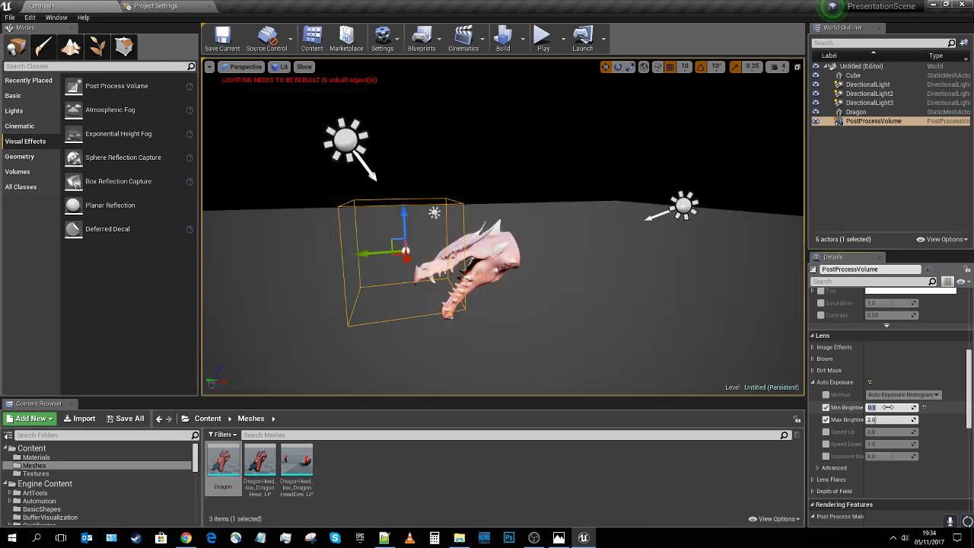
left_click(883, 419)
type("0.5")
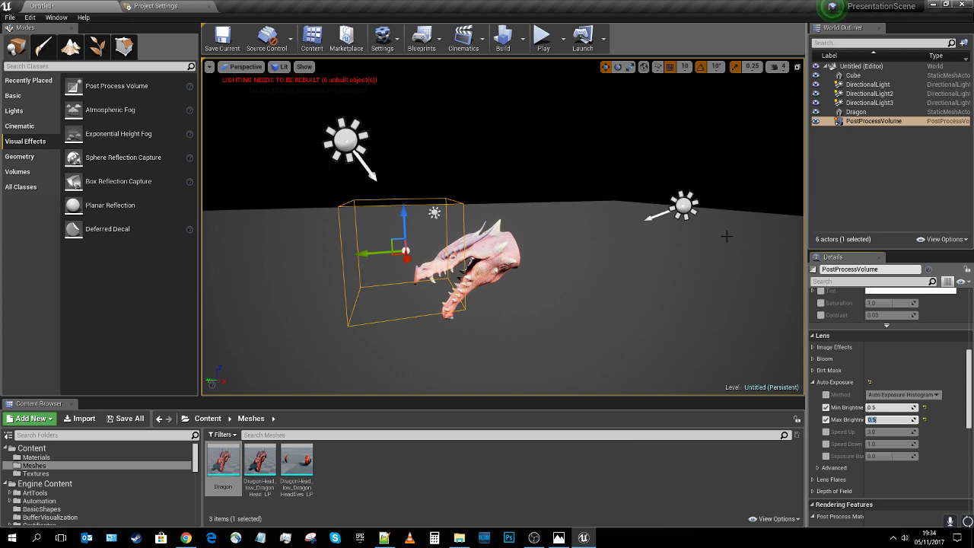
left_click(564, 160)
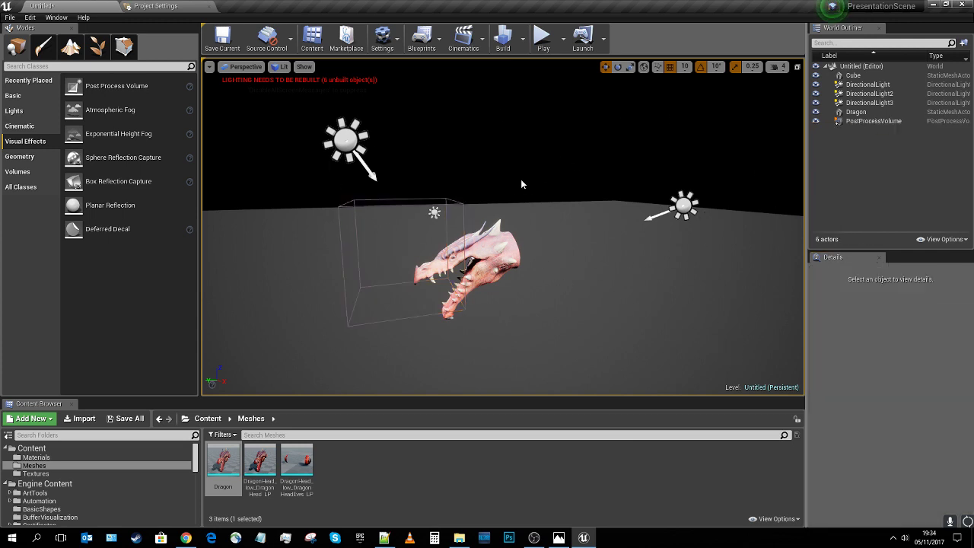
Set the intensity of the first directional light to 2.0 and recall the bookmarked view of the dragon head
left_click(348, 140)
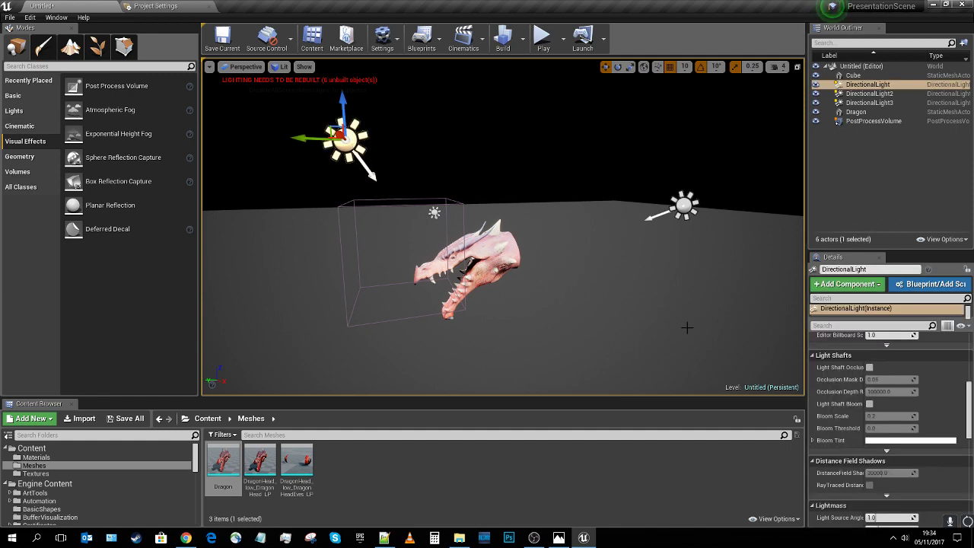
key("f")
right_click_drag(457, 228, 443, 221)
mouse_move(556, 288)
right_mouse_down()
mouse_move(548, 284)
mouse_move(556, 288)
right_mouse_up()
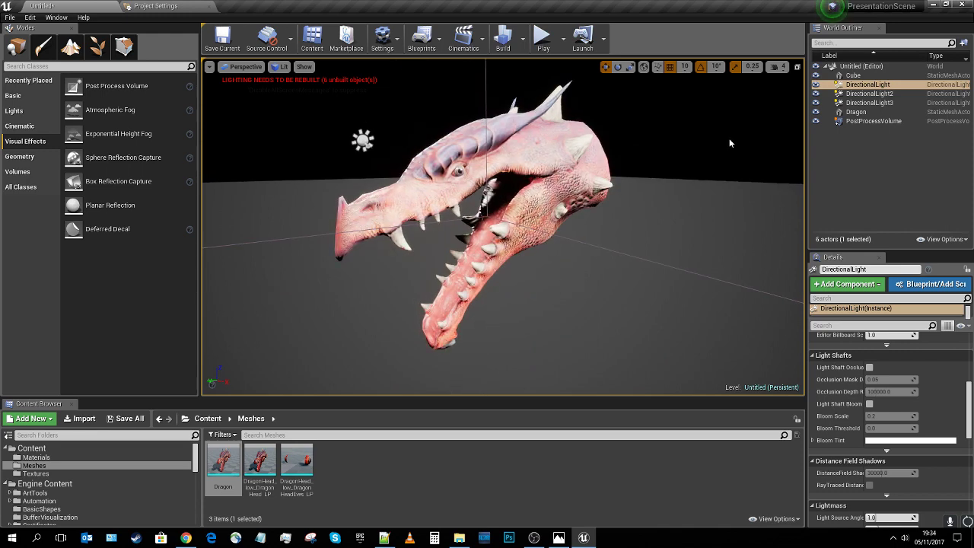
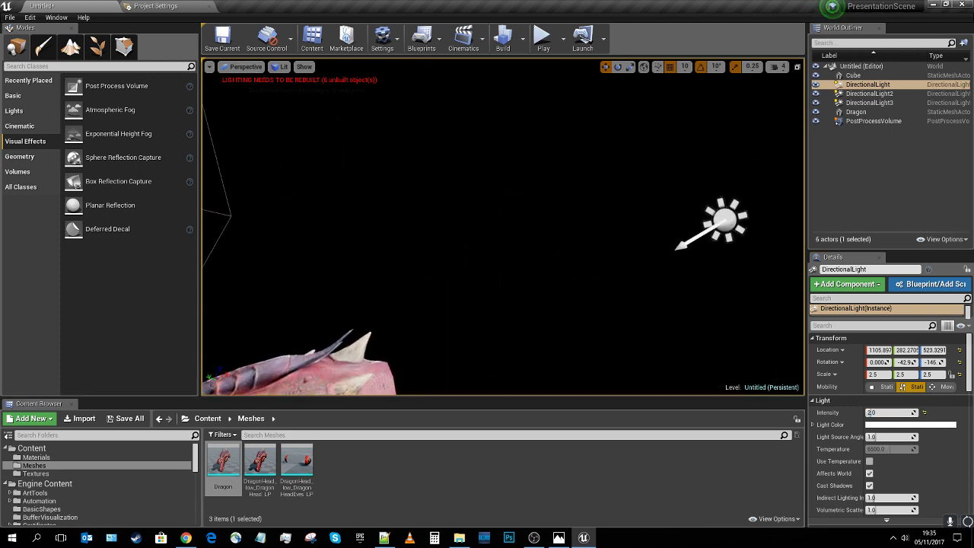
Set the intensity of the second directional light to 1 and bring the dragon head back into view, with the light deselected
left_click(682, 203)
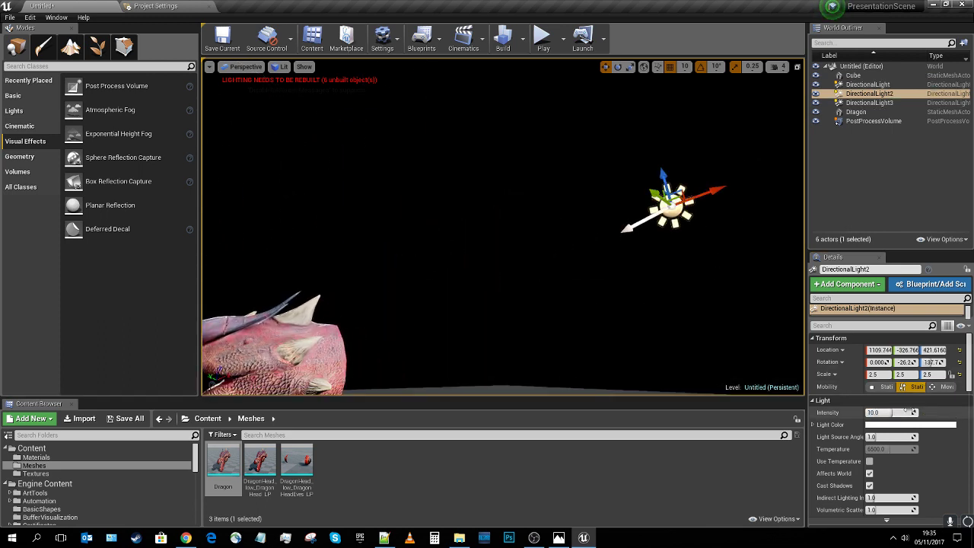
left_click(904, 402)
left_click(903, 401)
left_click(898, 413)
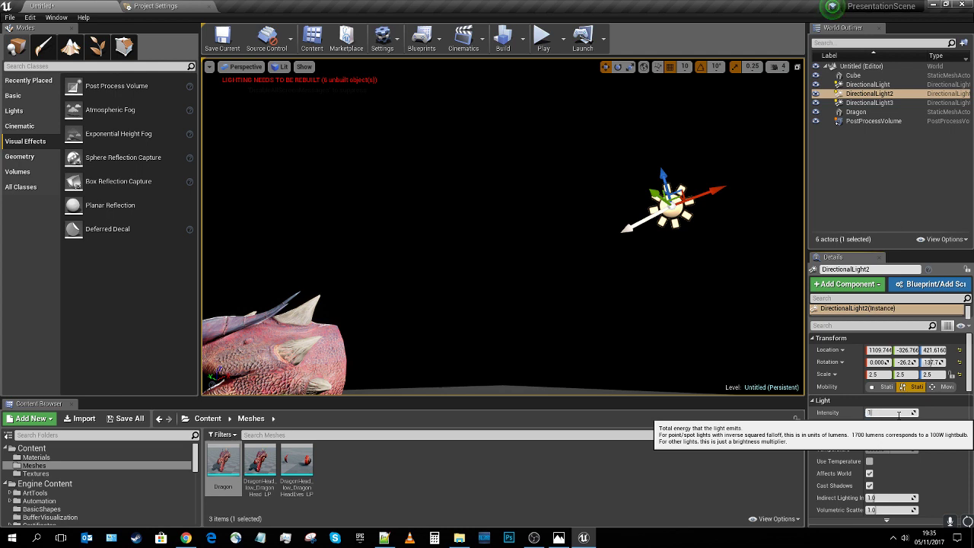
key("Return")
right_click_drag(506, 225, 499, 270)
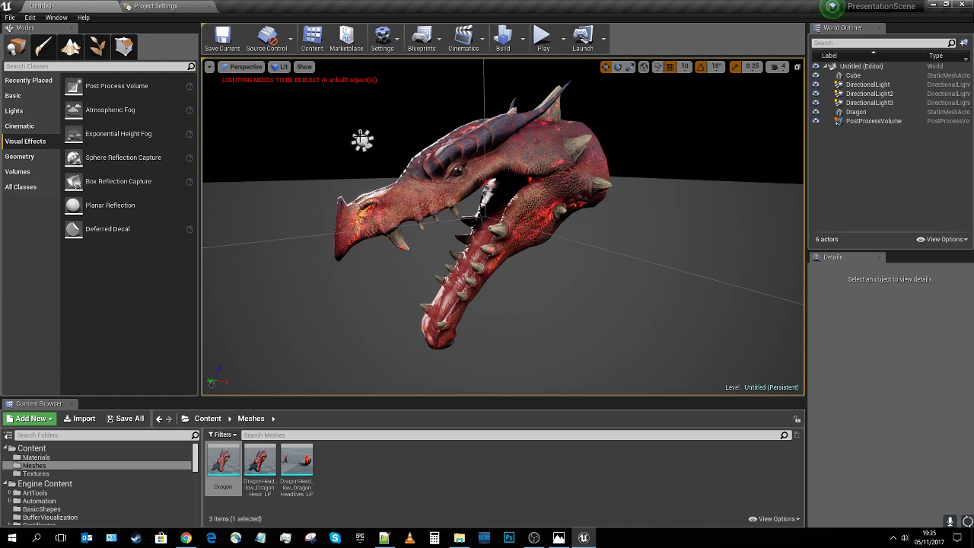
Set the third directional light's intensity to 25 and its light color to a pale blue, hex sRGB D7E4FFFF
left_click(358, 138)
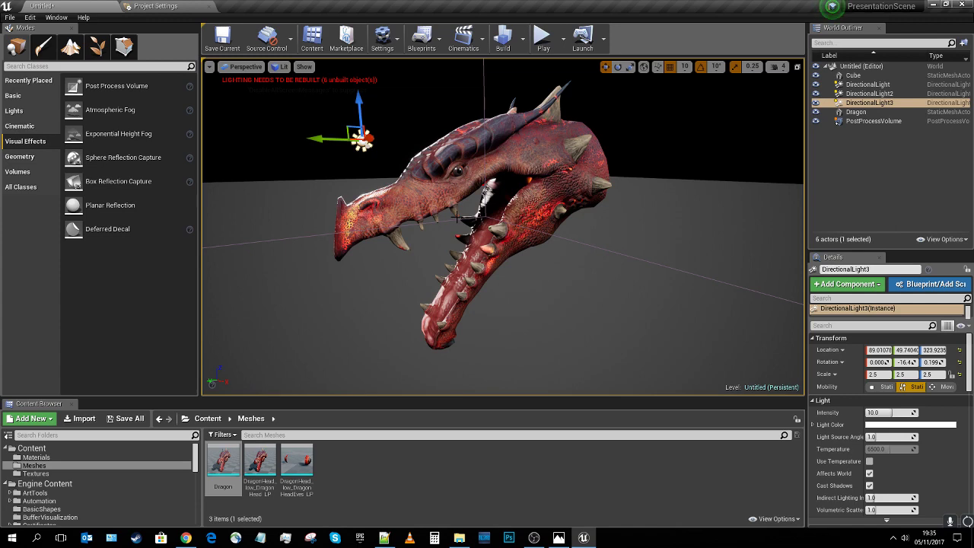
left_click_drag(456, 217, 511, 224, "alt")
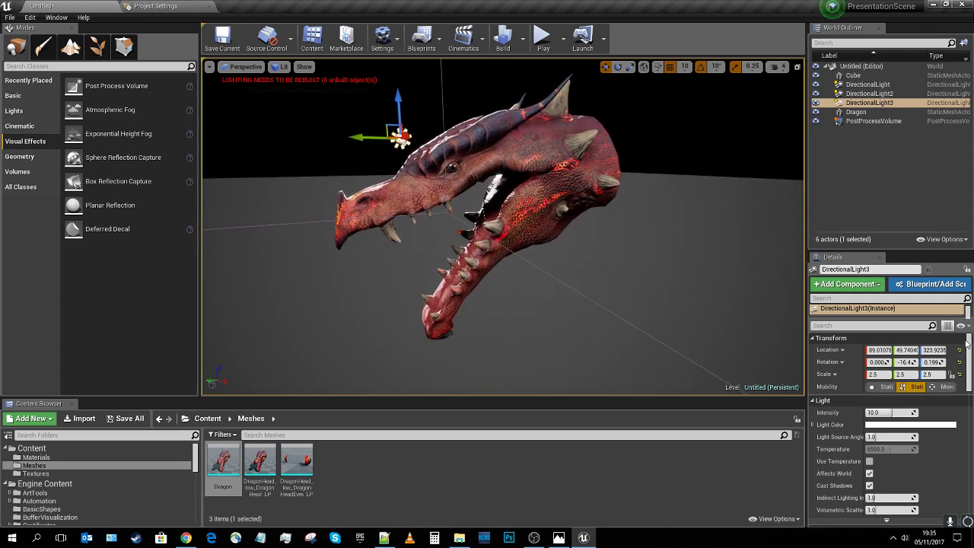
left_click(903, 412)
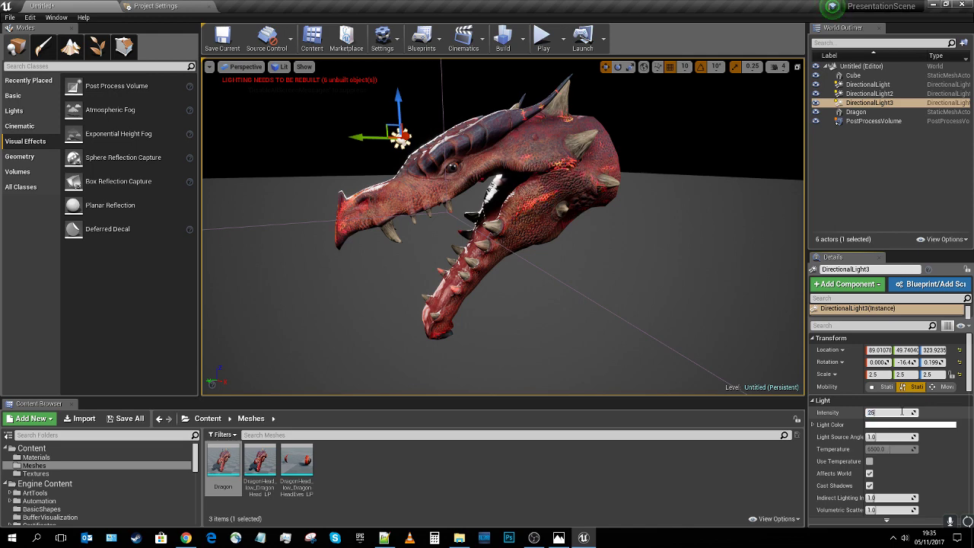
type("25")
key("Return")
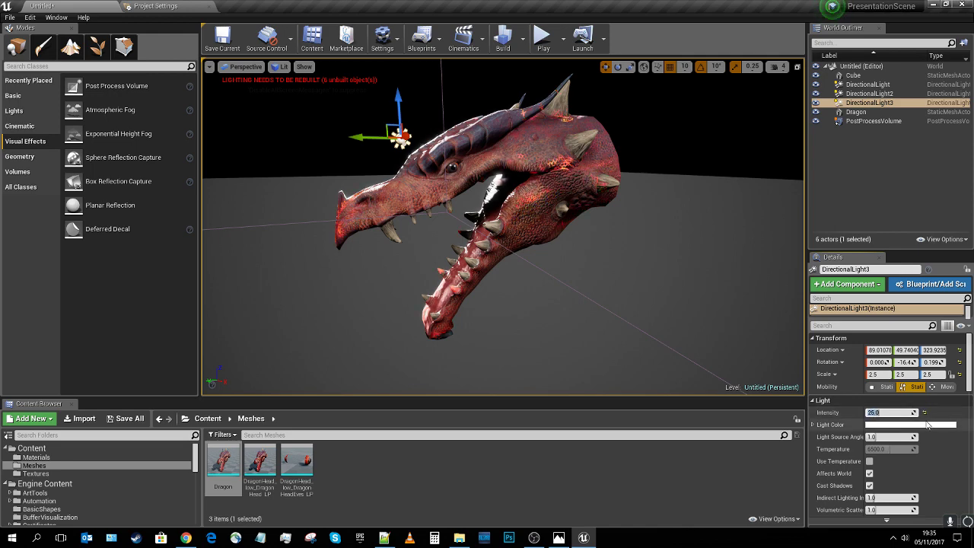
left_click(909, 424)
left_click_drag(759, 341, 751, 329)
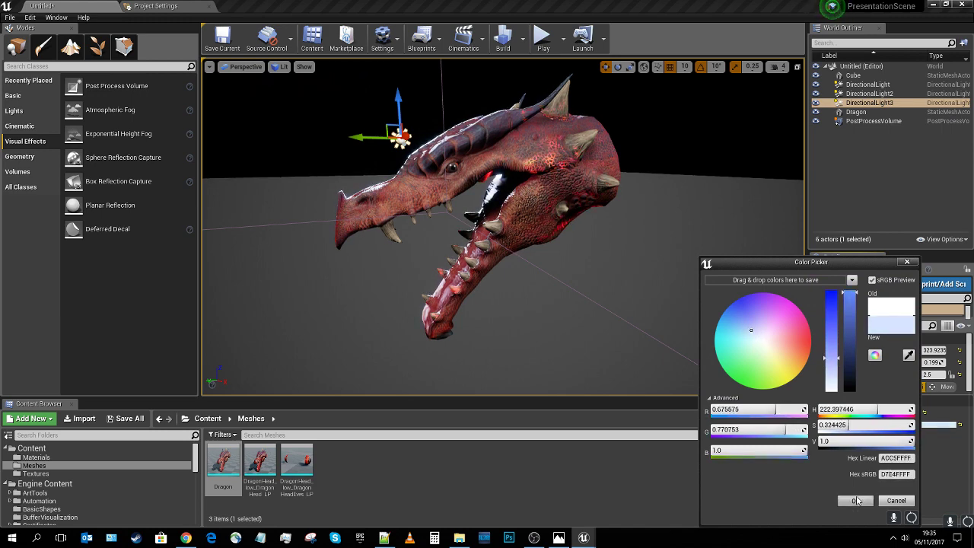
left_click(855, 500)
Give the second directional light a pale orange color, hex sRGB F8CDB7FF, and view the dragon head in game view
double_click(875, 94)
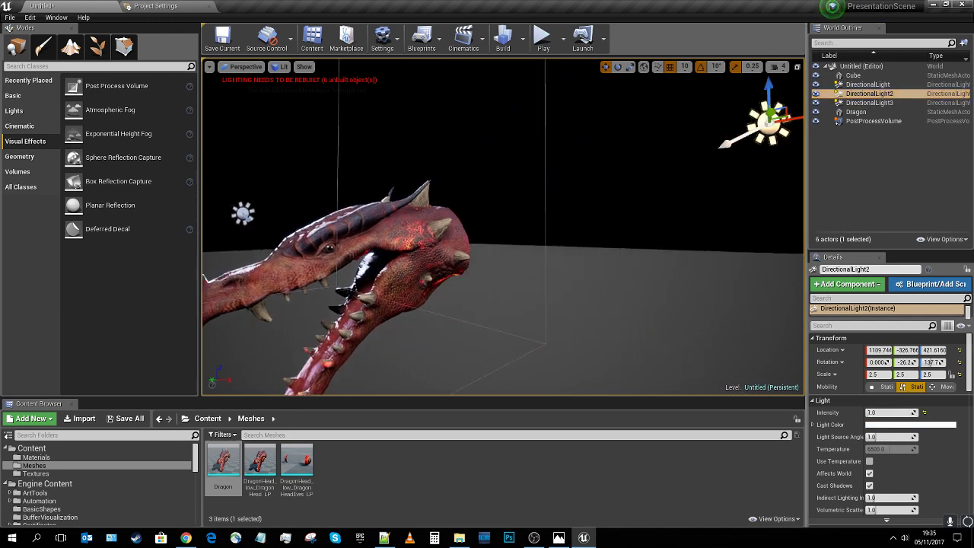
left_click(875, 425)
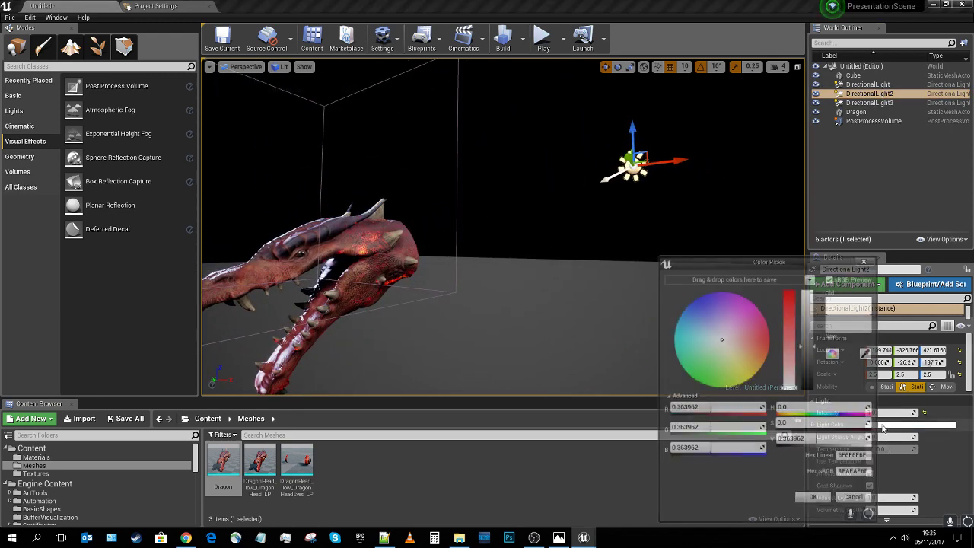
left_click_drag(724, 334, 746, 349)
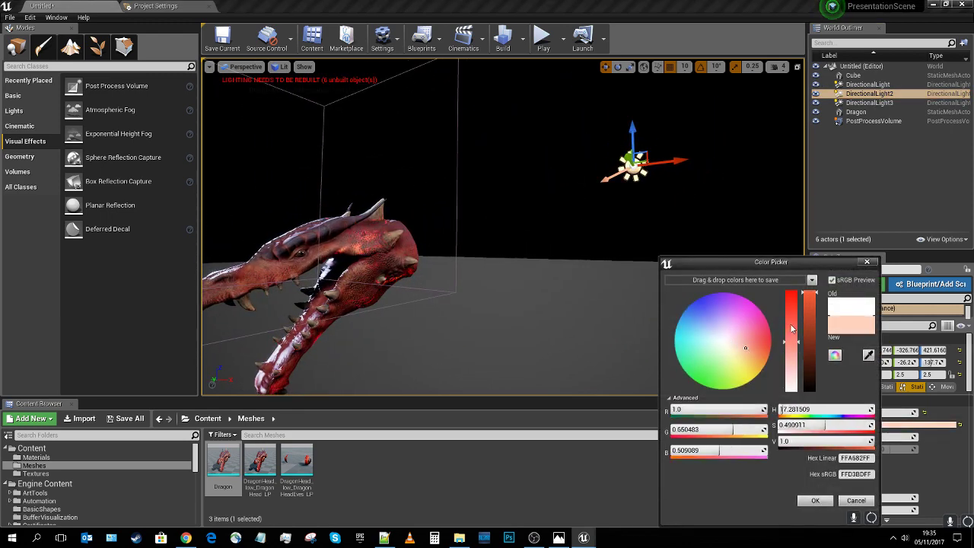
left_click_drag(809, 303, 809, 297)
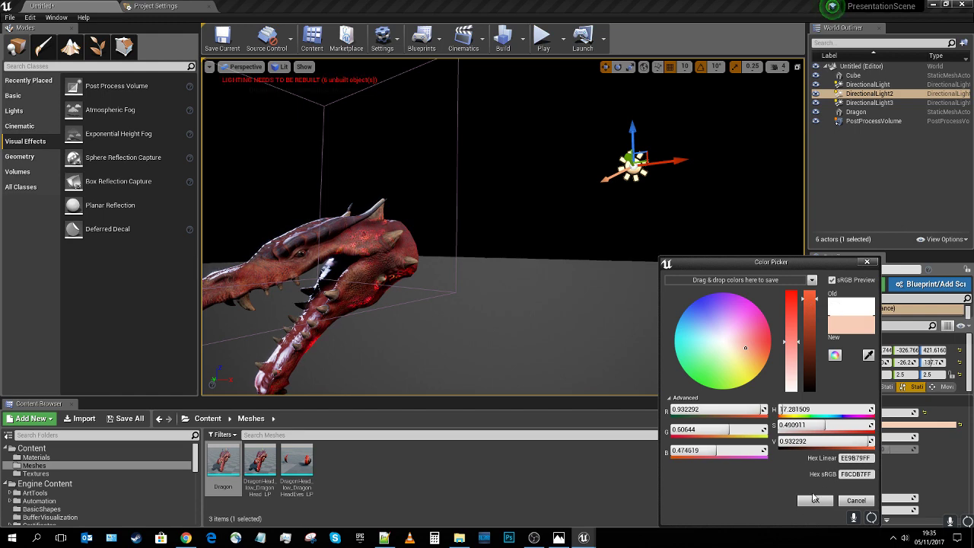
left_click(815, 499)
left_click(495, 174)
right_click_drag(495, 175, 489, 202)
key("g")
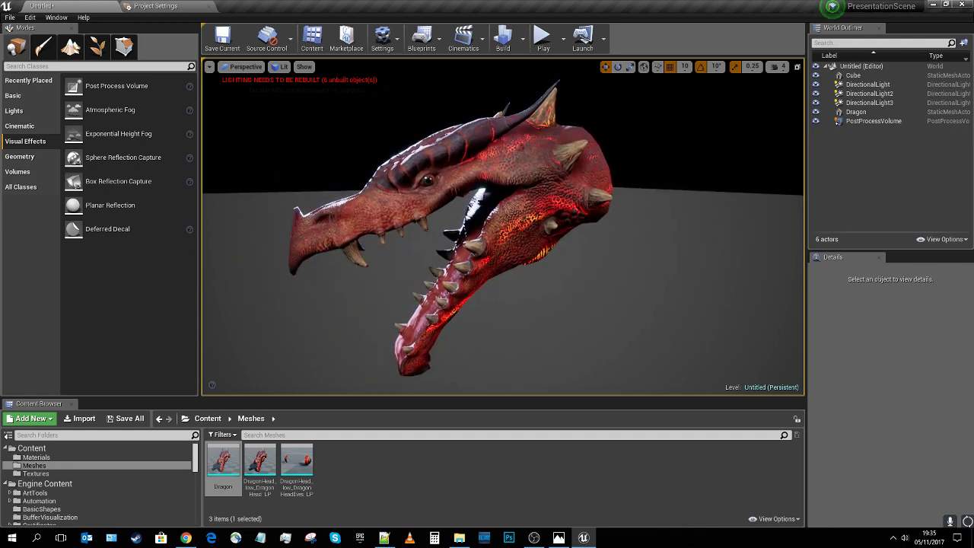
Try lower light intensities: 1.0 for the first directional light and 0.5 for the second
left_click(867, 85)
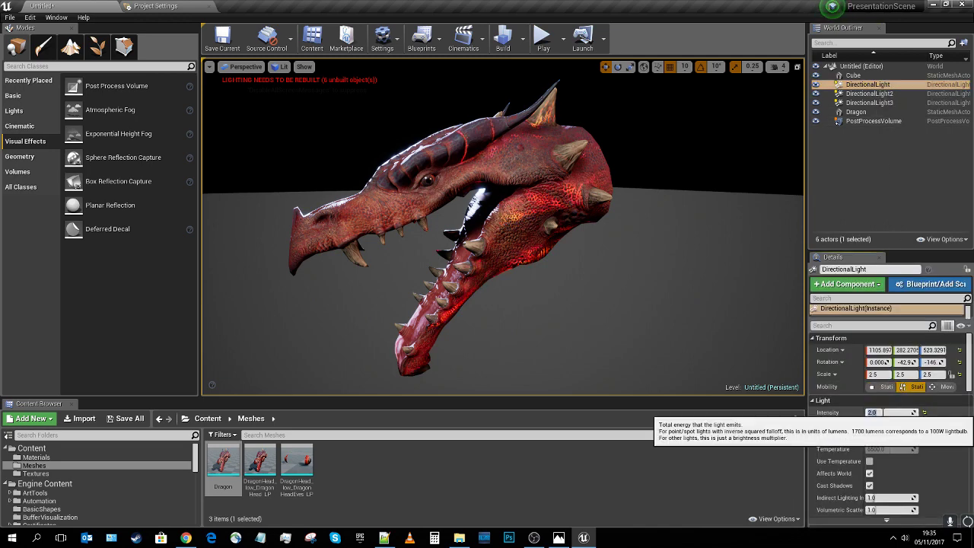
left_click(870, 413)
type("1")
key("Return")
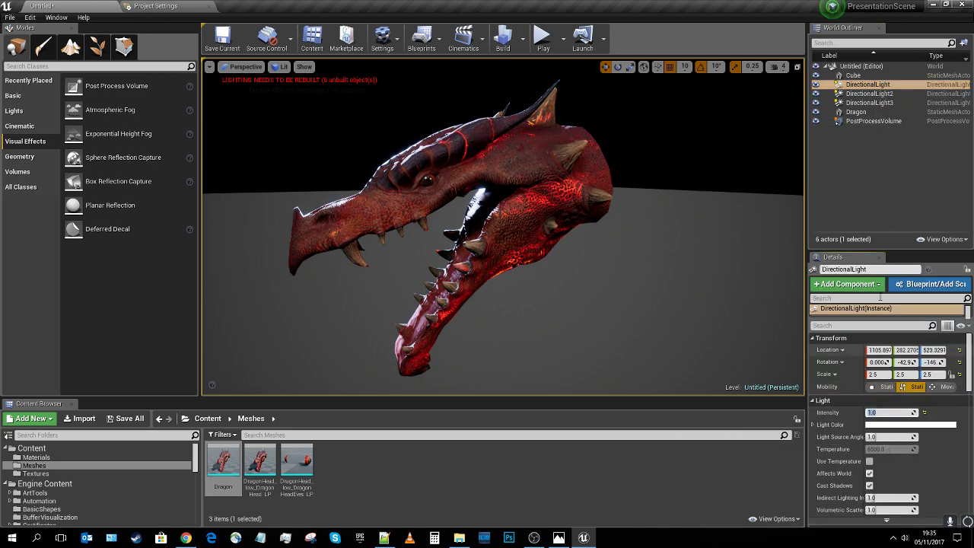
left_click(869, 93)
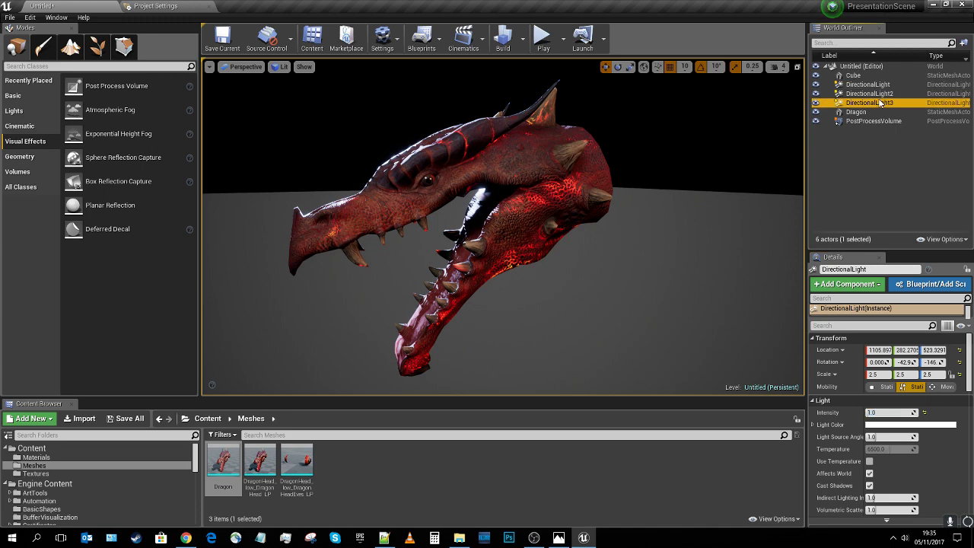
left_click(896, 412)
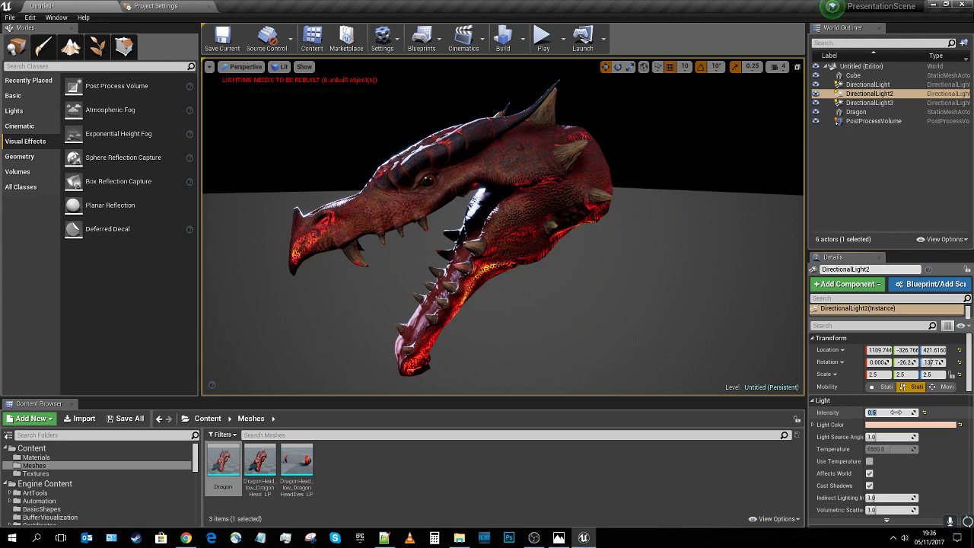
Set the second directional light's intensity to 1 and the first directional light's intensity to 2
type("1")
key("Return")
left_click(886, 84)
left_click(886, 412)
type("2")
key("Return")
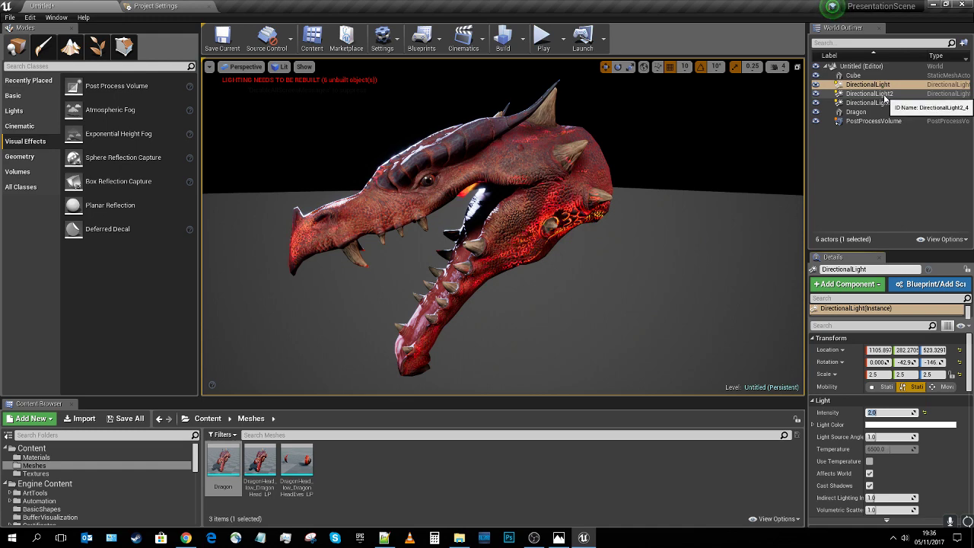
Clear the selection and place a Sky Light on the floor beneath the dragon head, at X 570, Y -90, Z 50
left_click(702, 132)
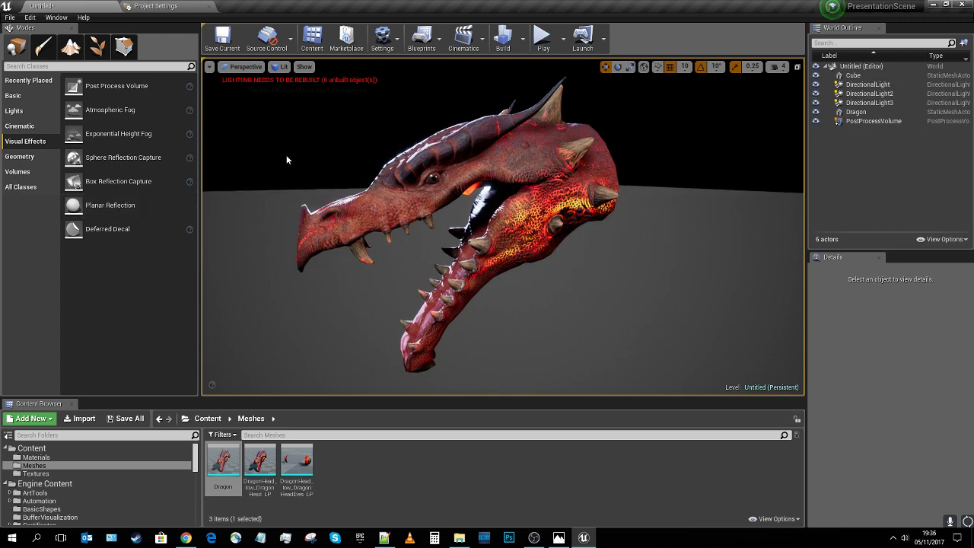
left_click(31, 112)
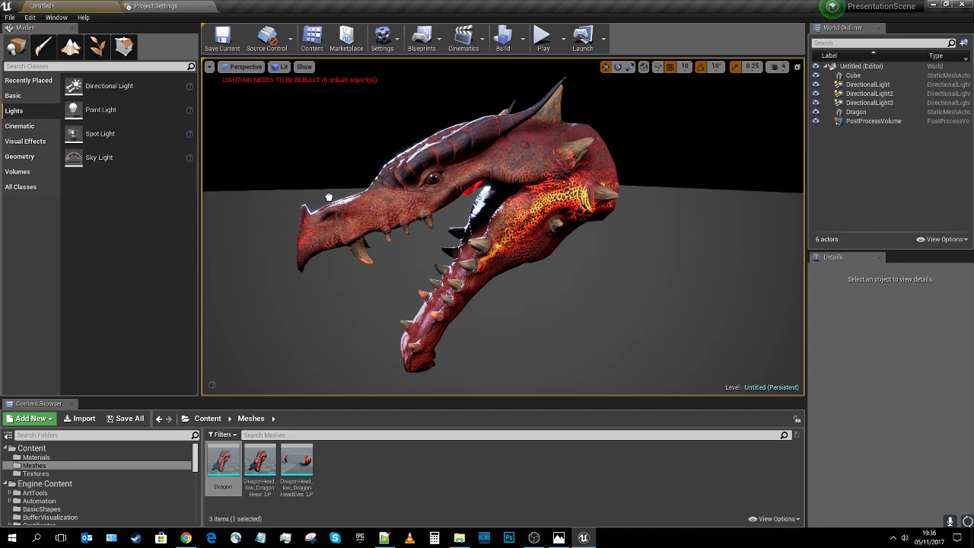
left_click_drag(517, 323, 516, 276)
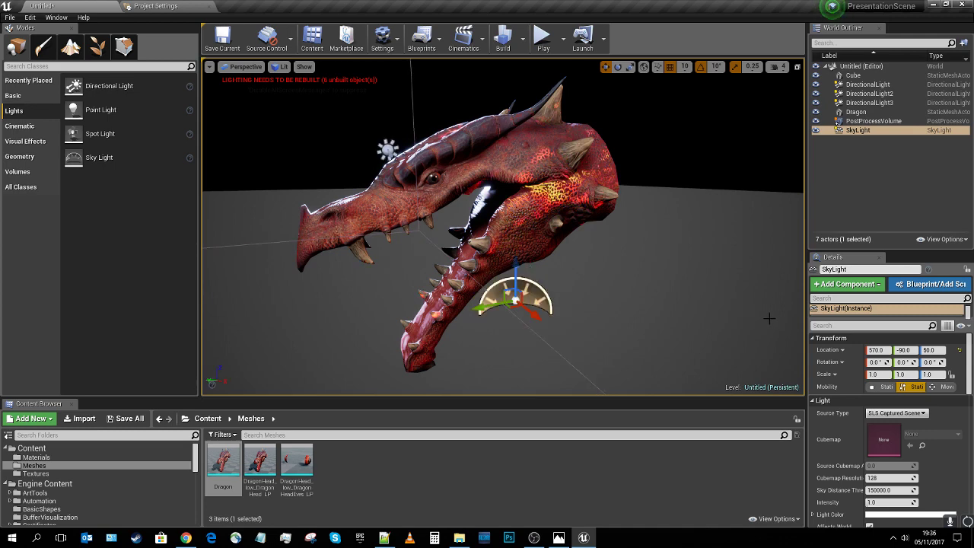
Set the mobility of all three directional lights to Movable together
left_click(884, 105)
left_click(881, 87)
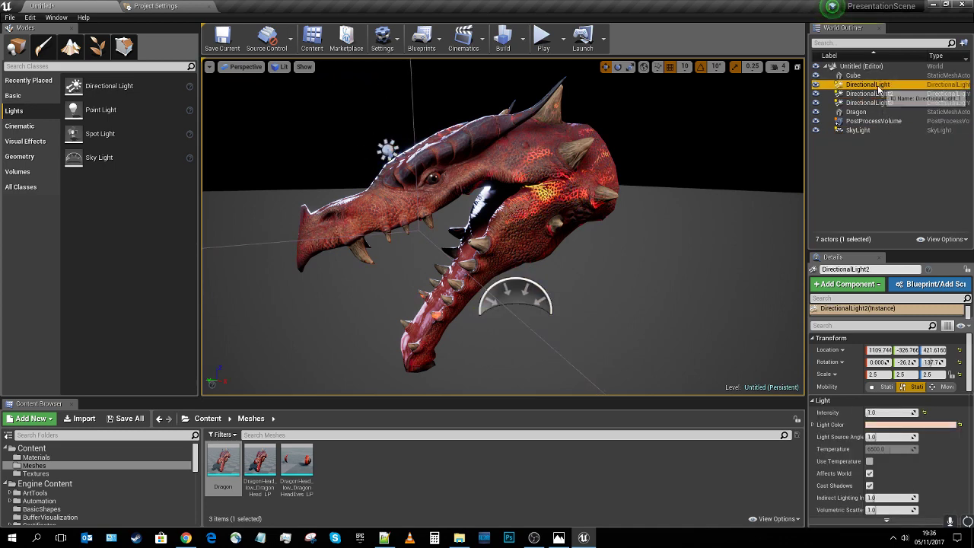
left_click(883, 105, "shift")
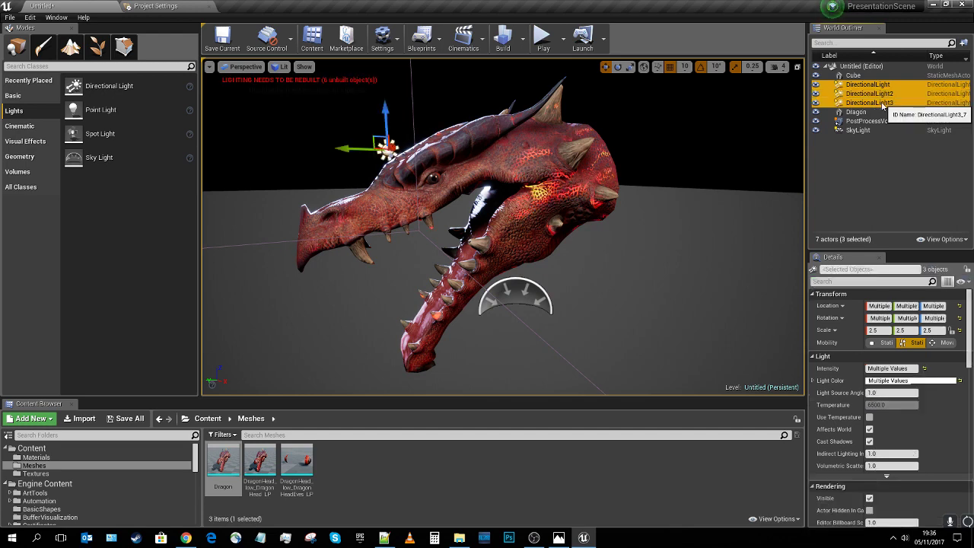
left_click(943, 342)
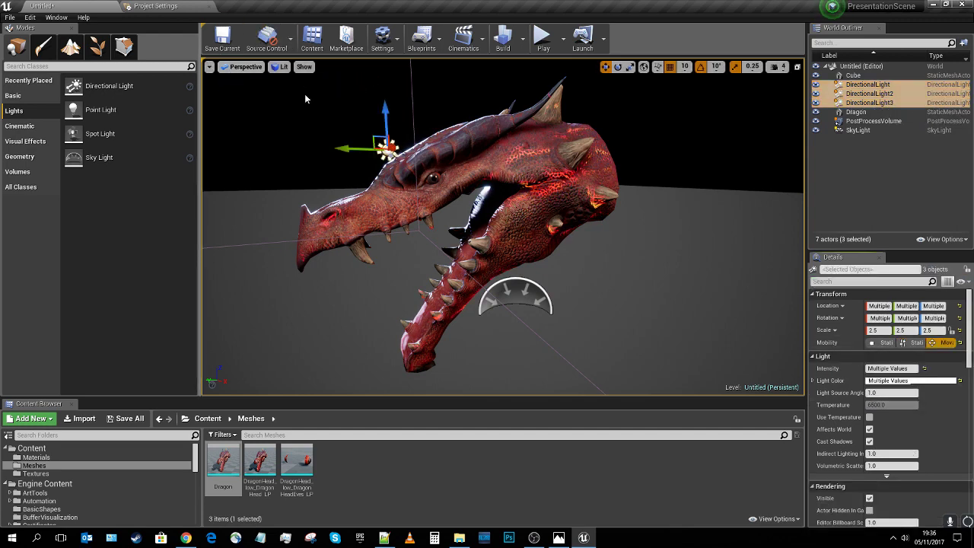
Set the mobility of the Sky Light and of the dragon mesh to Movable
left_click(874, 131)
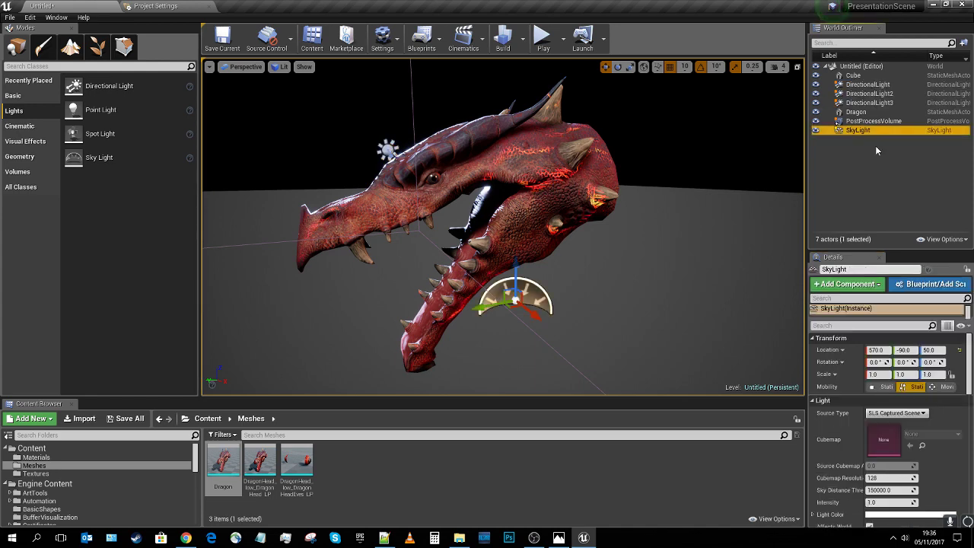
left_click(946, 387)
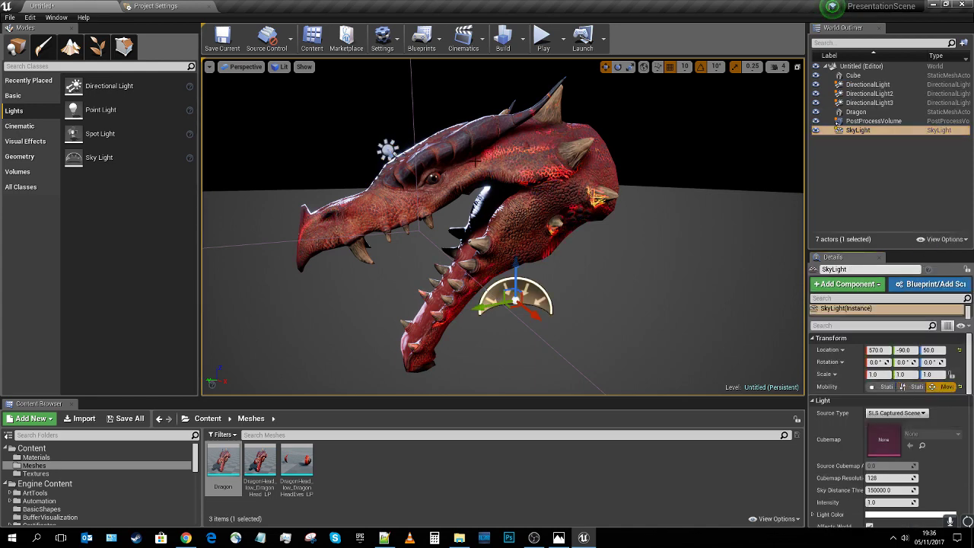
left_click(516, 169)
left_click(946, 387)
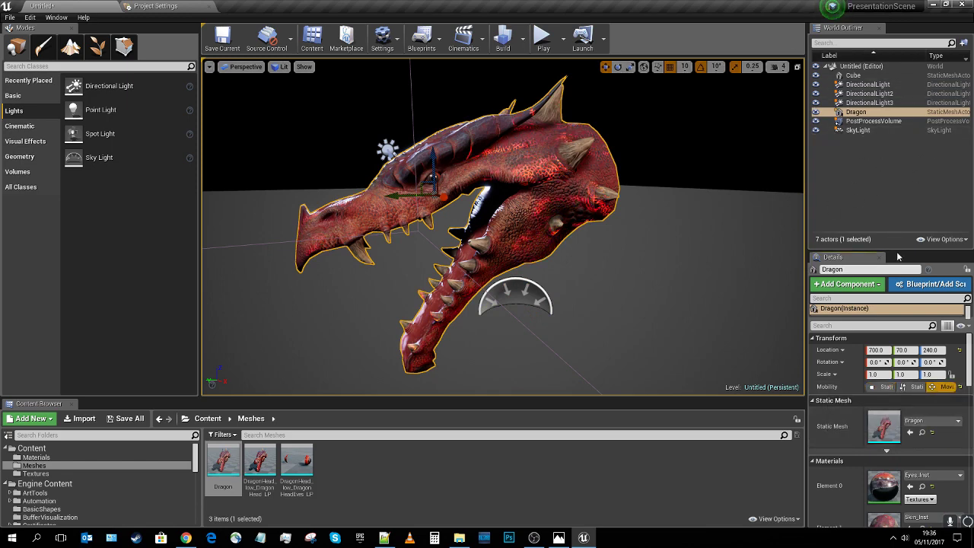
Enlarge the details area, then deselect the dragon and view it in game view
left_click_drag(898, 253, 900, 182)
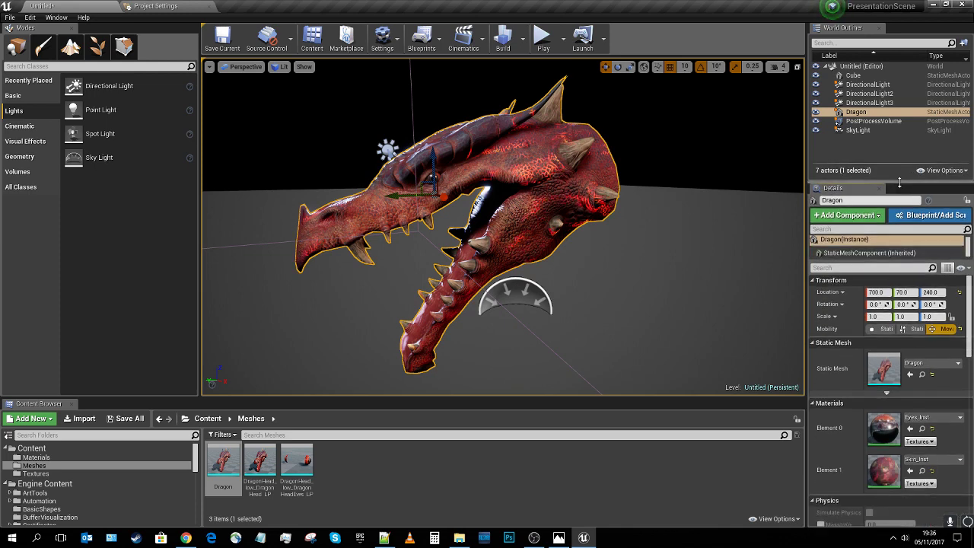
left_click(661, 153)
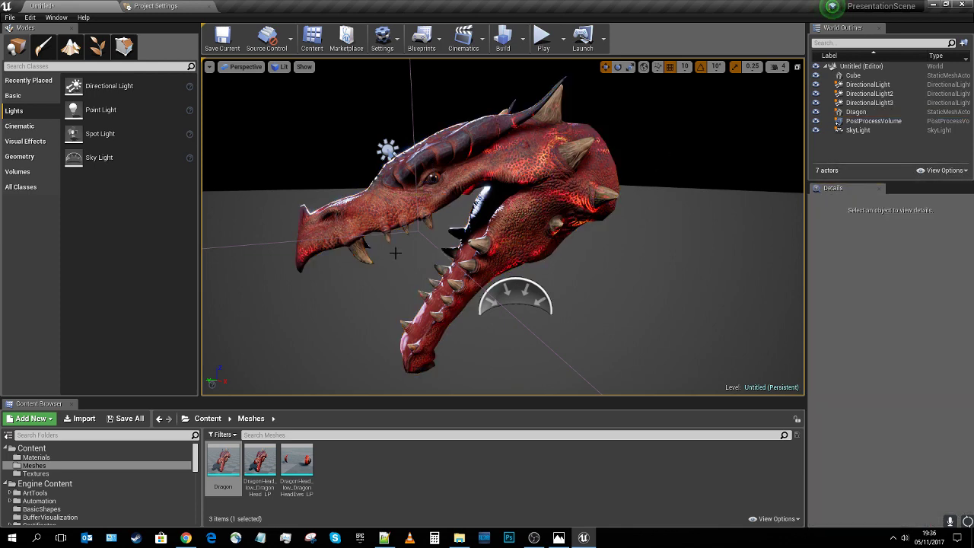
key("g")
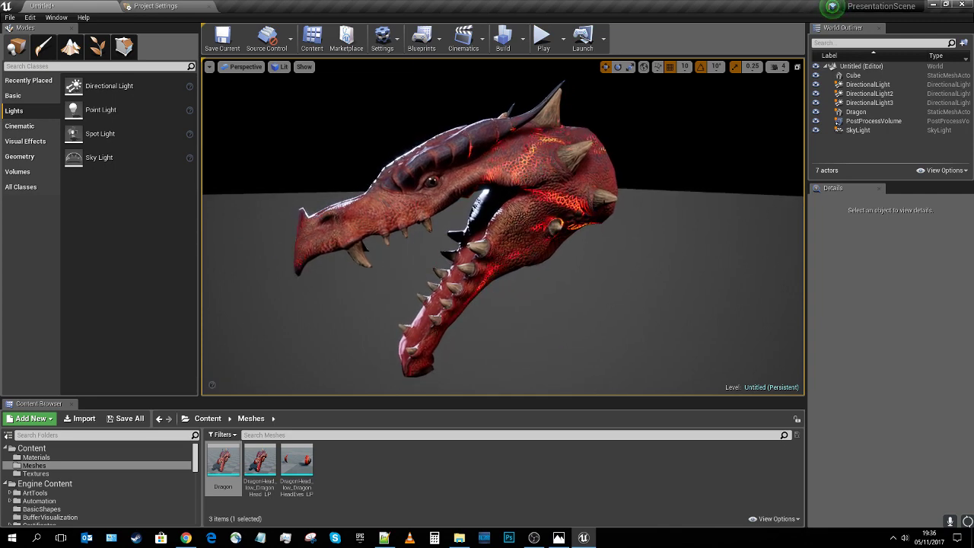
Turn off Lower Hemisphere Is Solid Color for the Sky Light and set its intensity to 4
left_click(888, 128)
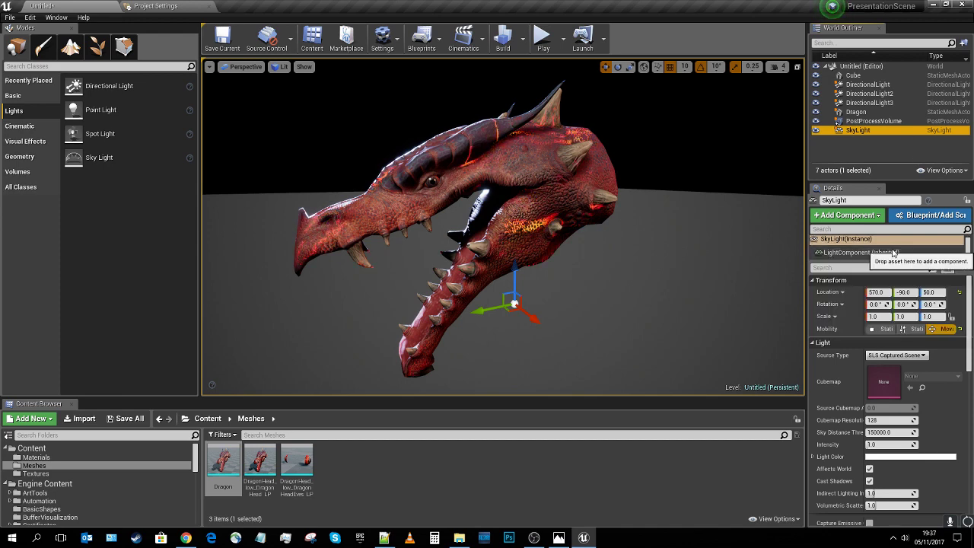
scroll(876, 344, "down", 5)
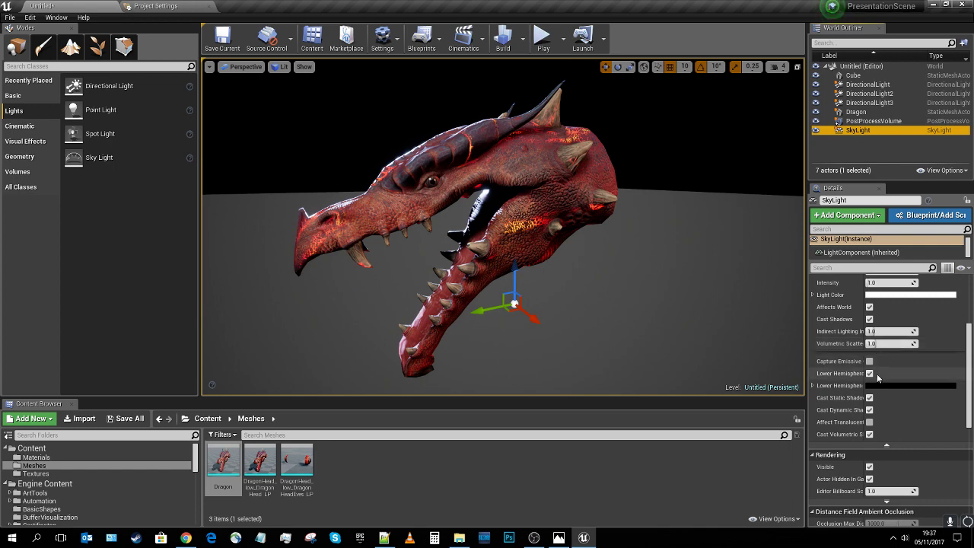
left_click(886, 445)
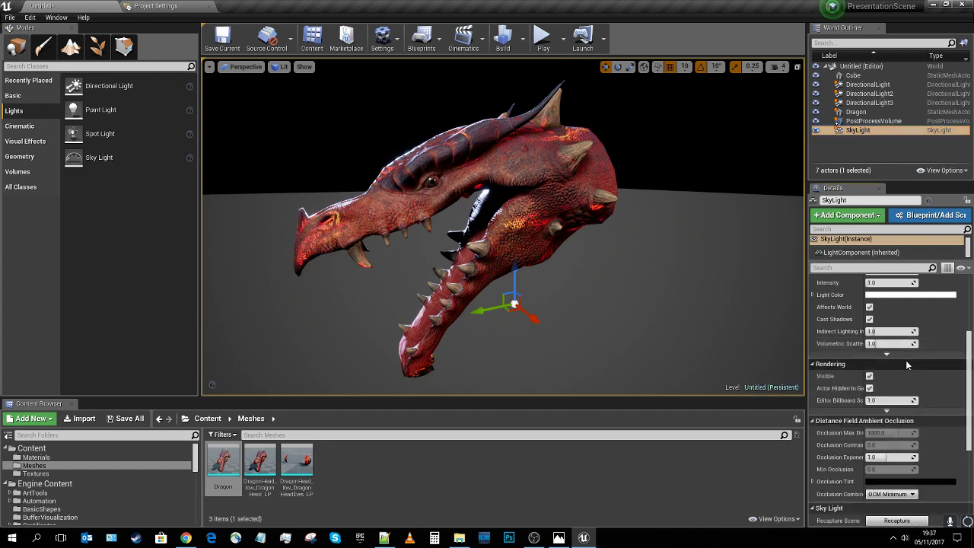
left_click(897, 353)
left_click(888, 445)
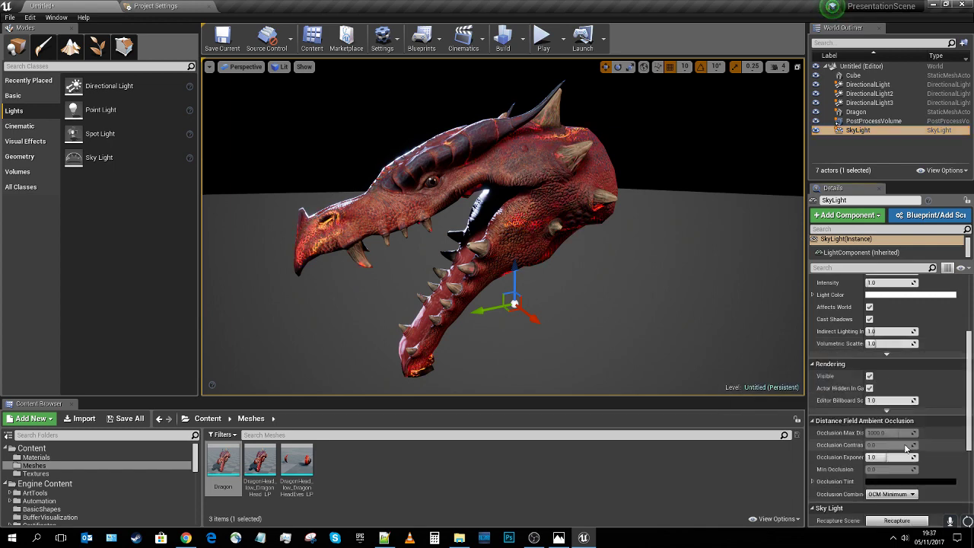
left_click(887, 356)
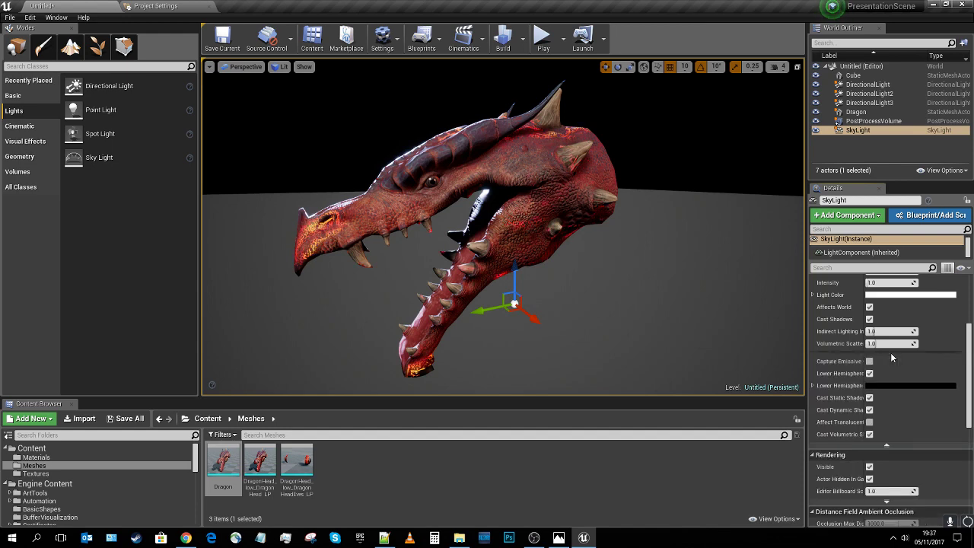
left_click_drag(864, 373, 901, 374)
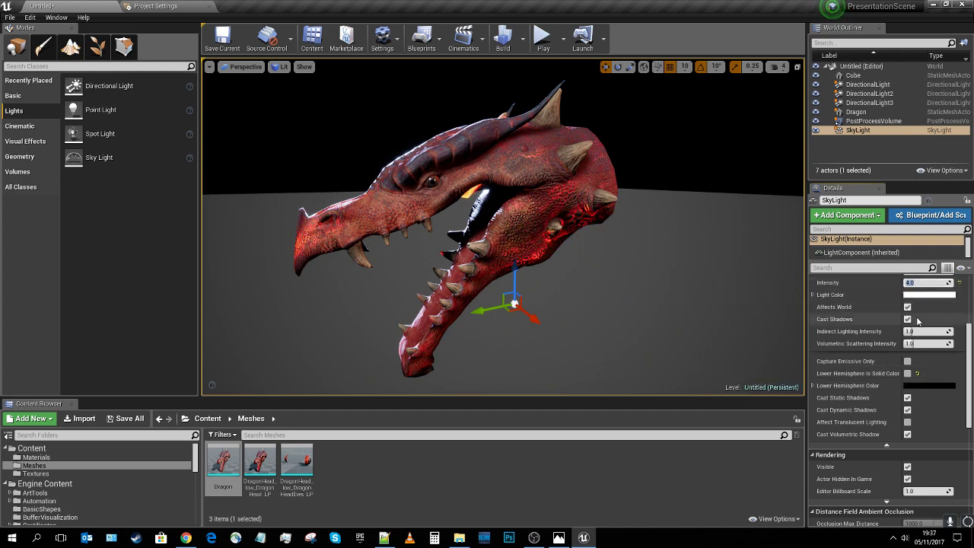
scroll(910, 357, "up", 2)
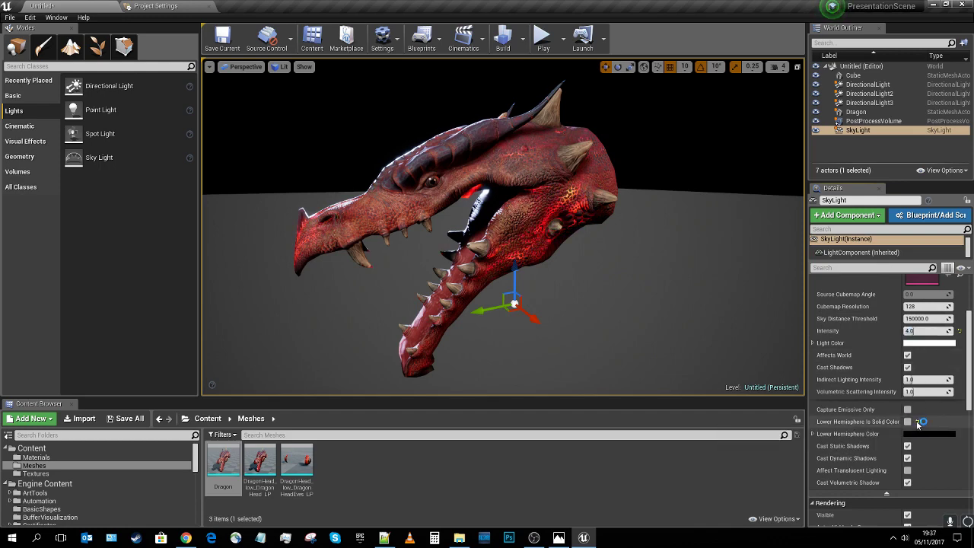
left_click(907, 421)
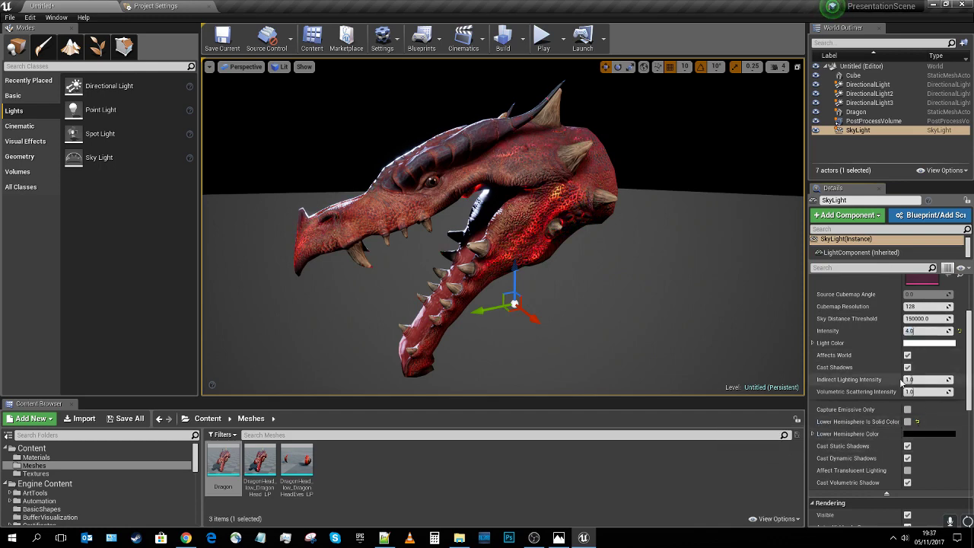
Set the Sky Light's Sky Distance Threshold to 4000, re-enter its intensity as 4, and clear the selection
left_click_drag(901, 350, 884, 350)
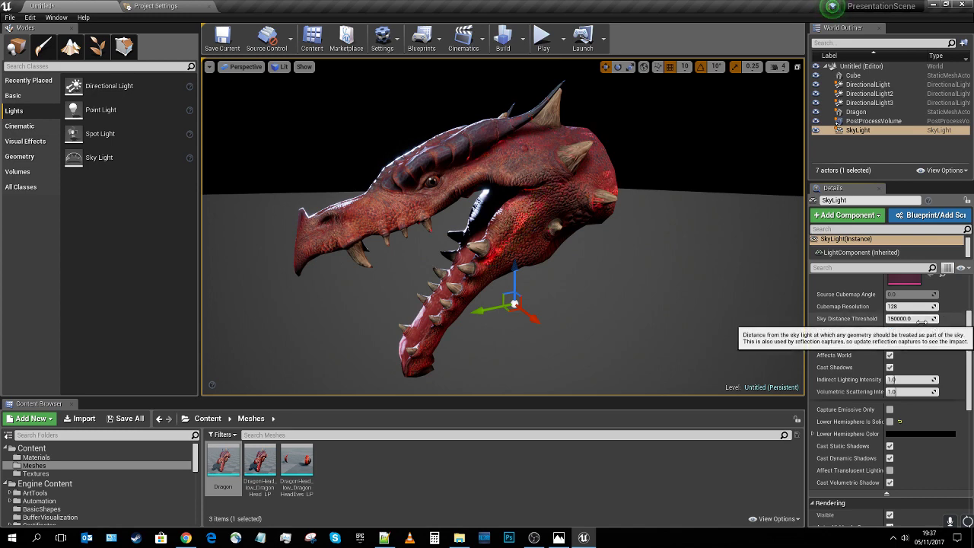
key("shift+Tab")
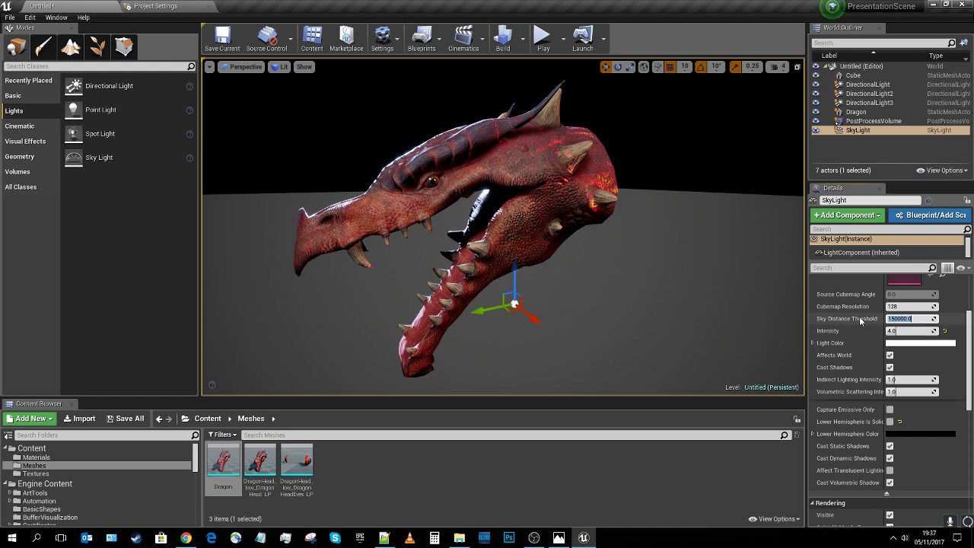
type("10")
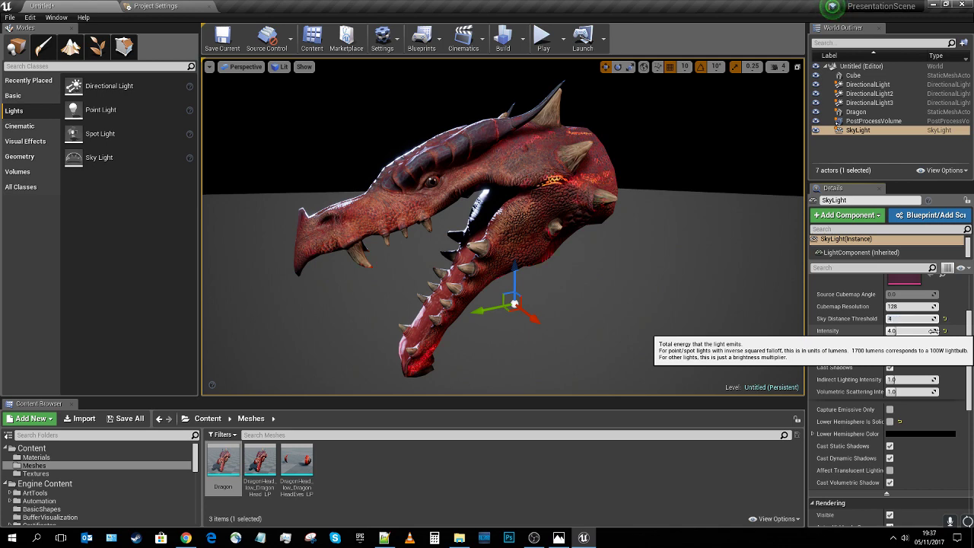
left_click_drag(933, 331, 889, 331)
left_click(898, 331)
type("4")
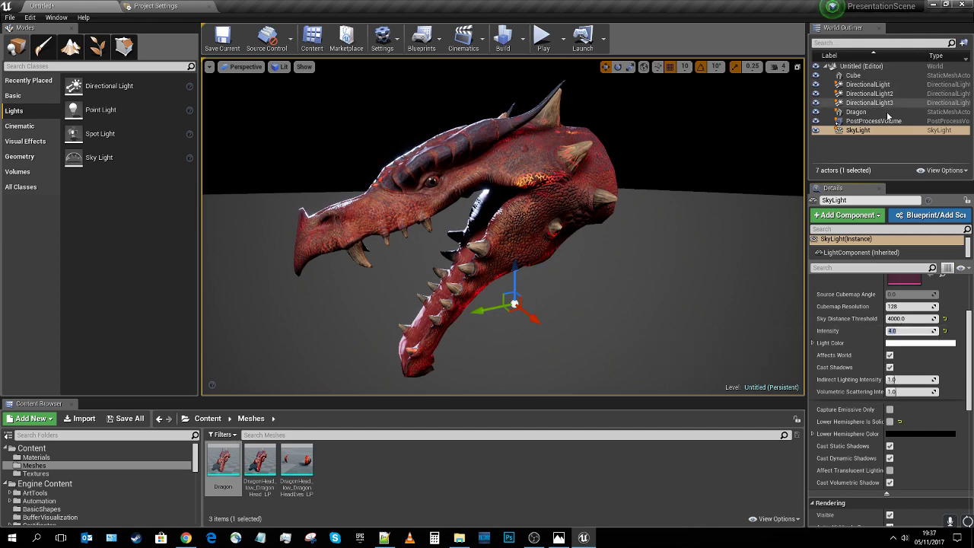
left_click(711, 141)
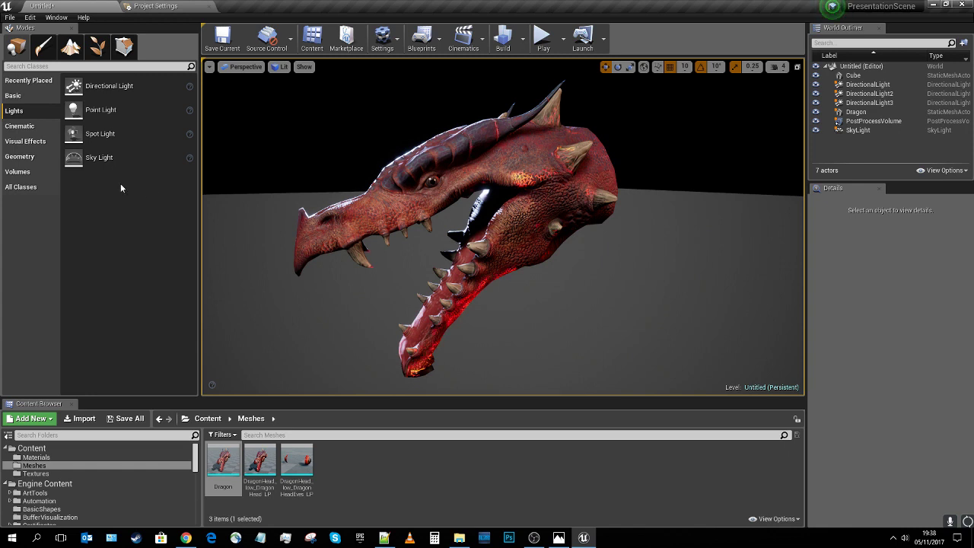
Place an Exponential Height Fog in the scene at X 220, Y 200, Z 260
left_click(30, 143)
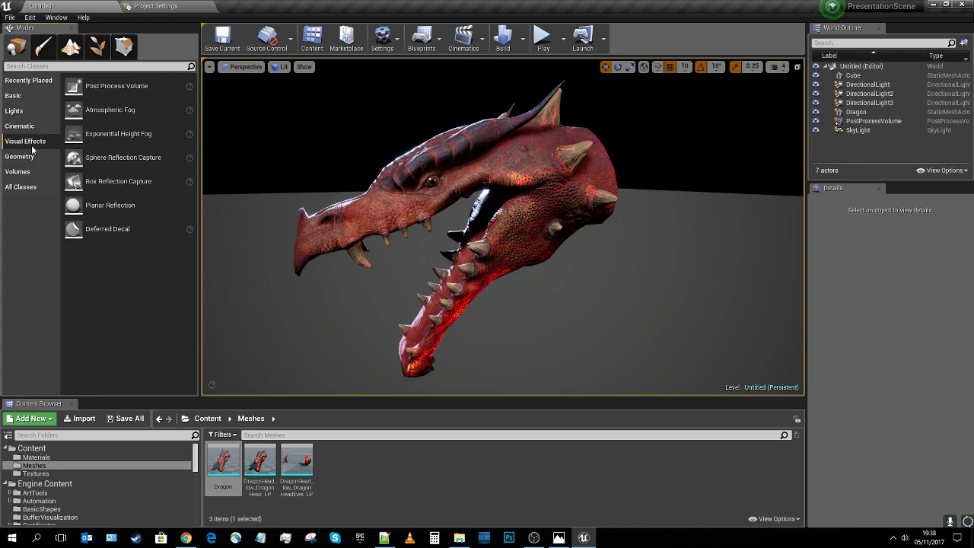
left_click_drag(115, 134, 319, 178)
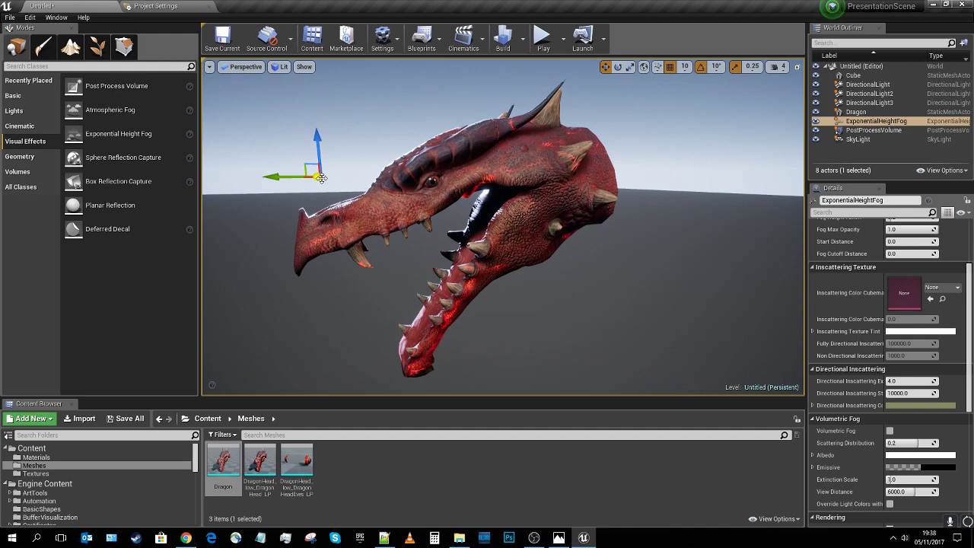
scroll(890, 479, "up", 5)
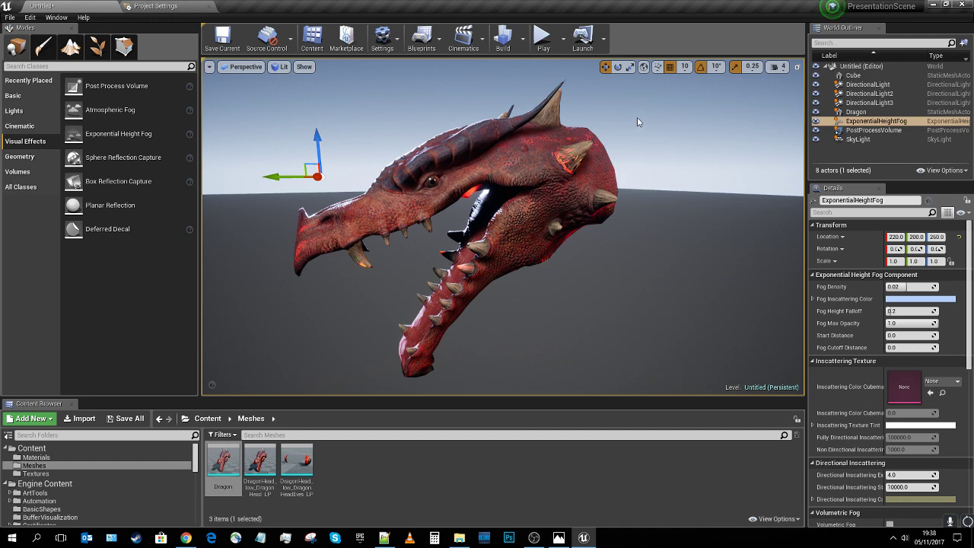
Set the Fog Inscattering Color to a dark grey sampled from the floor beside the dragon head, then deselect the fog
left_click(911, 303)
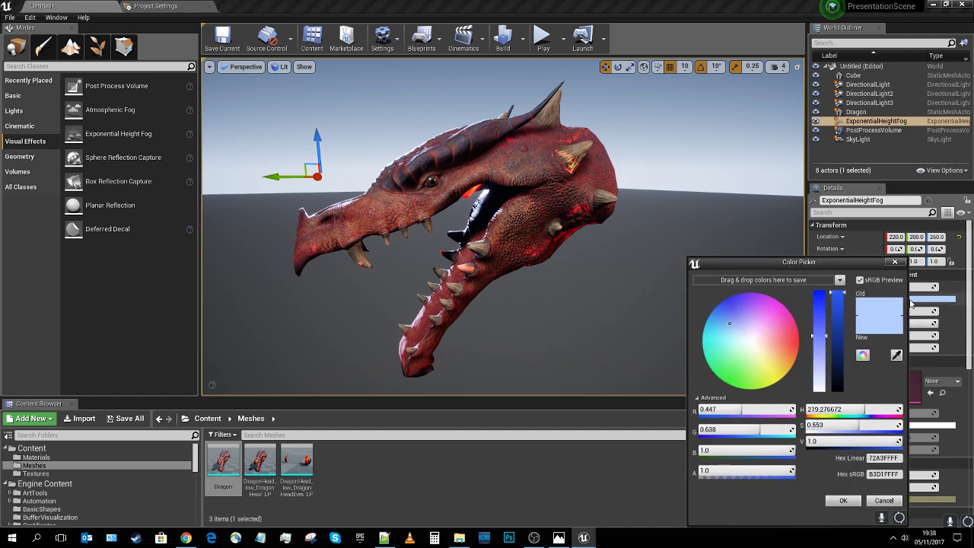
left_click(897, 354)
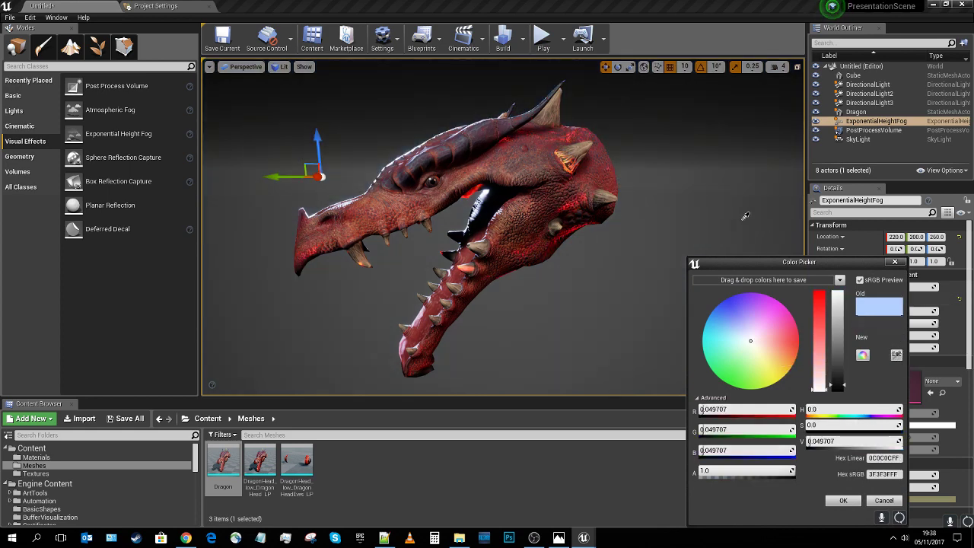
left_click(745, 216)
left_click(700, 174)
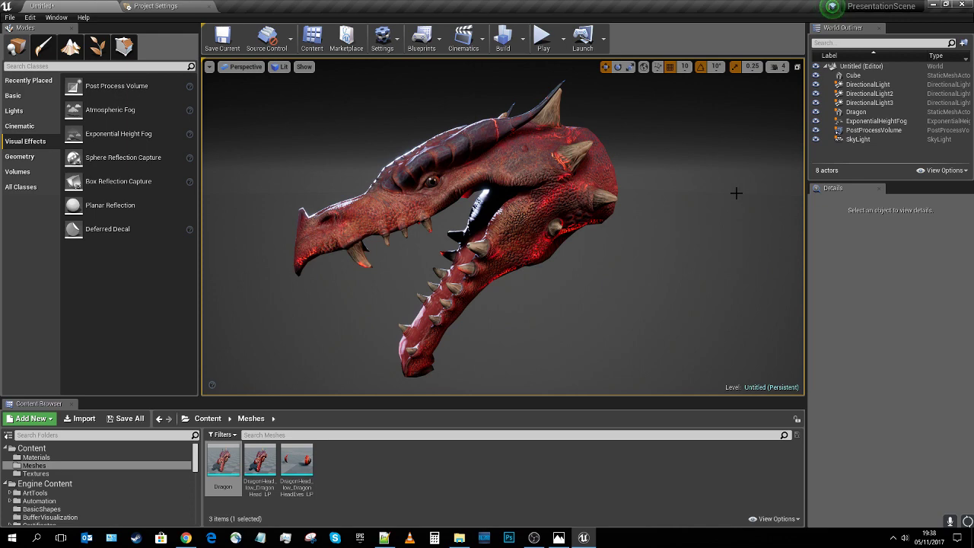
Set the Exponential Height Fog's density to 0.1 and clear the selection
left_click(876, 121)
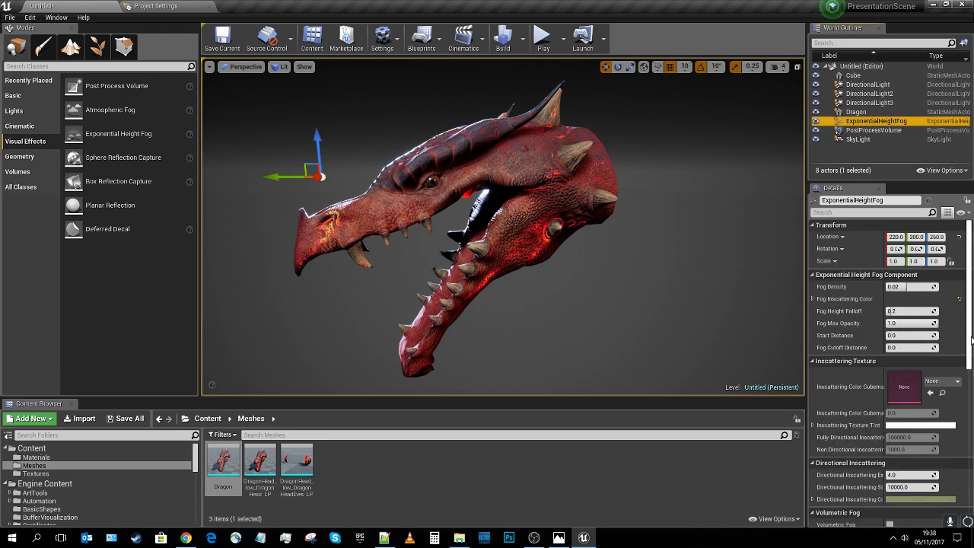
left_click(902, 287)
type("0")
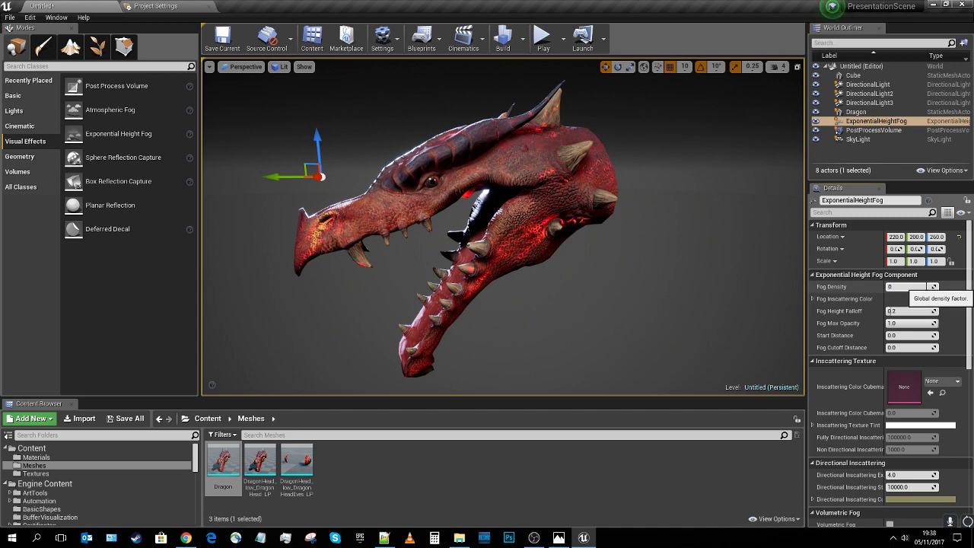
type(".1")
key("Return")
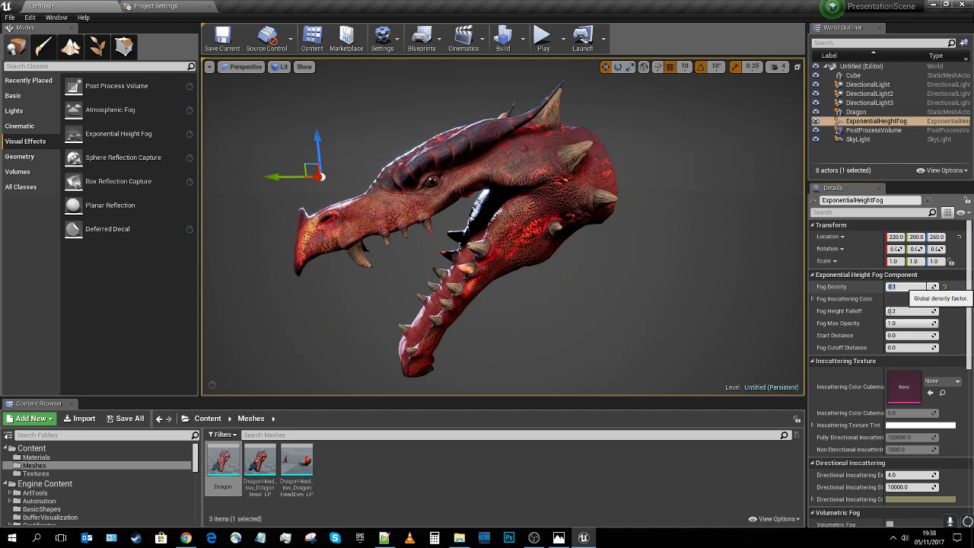
left_click(693, 209)
key("Escape")
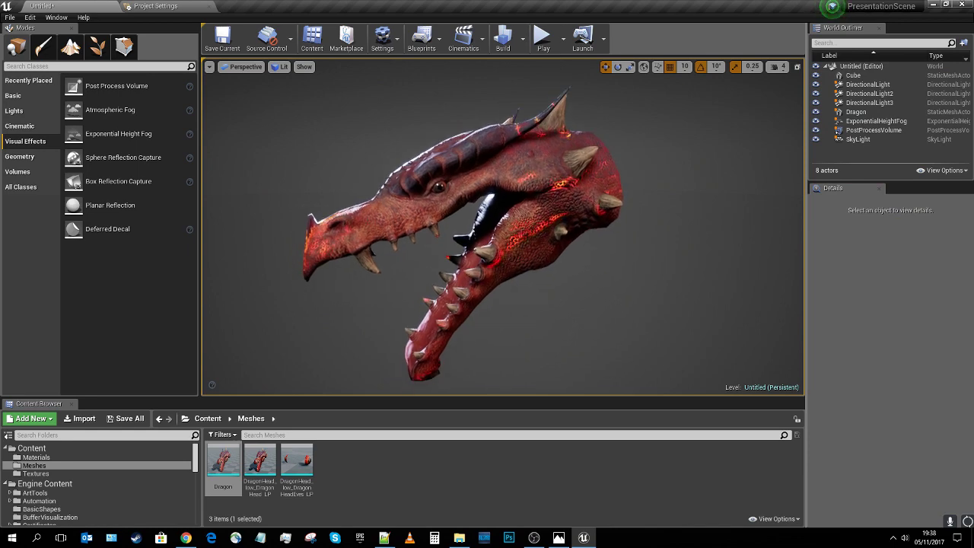
Place a Sphere Reflection Capture beside the dragon head at X 820, Y 0, Z 210 and update the reflection captures
right_click_drag(535, 94, 530, 94)
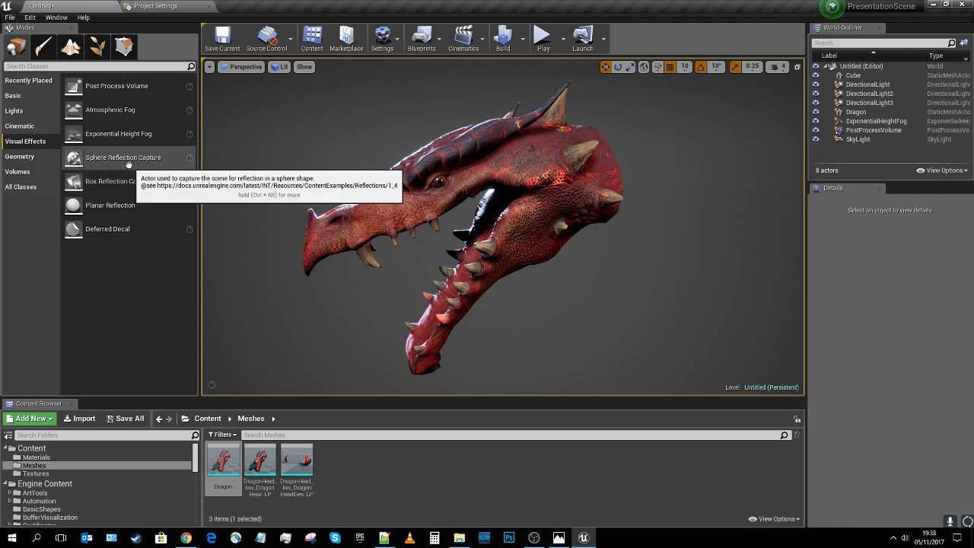
left_click_drag(126, 163, 515, 324)
key("s")
right_click_drag(514, 325, 487, 309)
key("g")
left_click_drag(446, 277, 490, 319)
left_click_drag(489, 285, 488, 217)
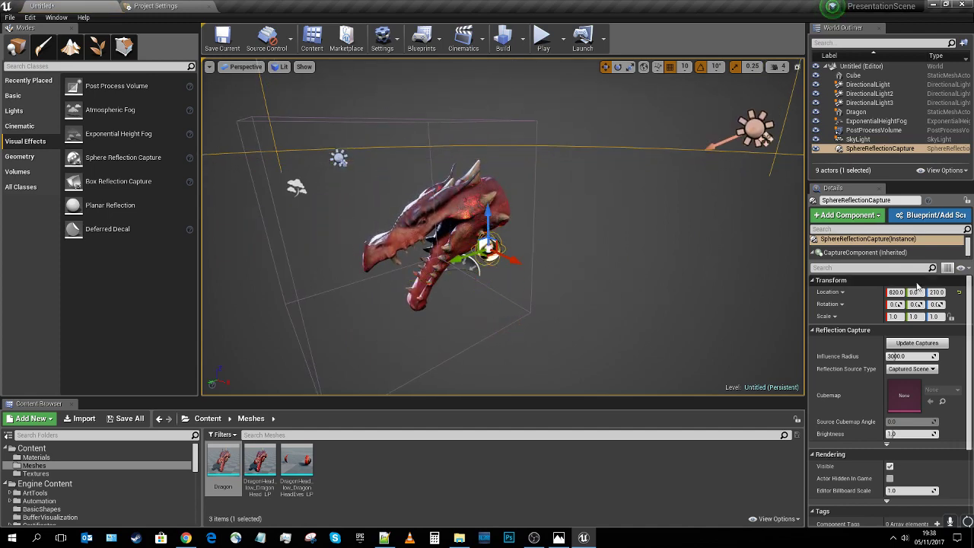
left_click(923, 342)
Examine the reflections on the dragon head from several distances and angles in game view
key("w")
right_click_drag(669, 290, 639, 330)
key("w")
key("s")
right_click_drag(431, 184, 411, 163)
key("g")
key("w")
mouse_move(517, 207)
right_mouse_down()
mouse_move(550, 200)
mouse_move(540, 217)
mouse_move(521, 207)
right_mouse_up()
key("w")
key("s")
right_click_drag(456, 202, 596, 204)
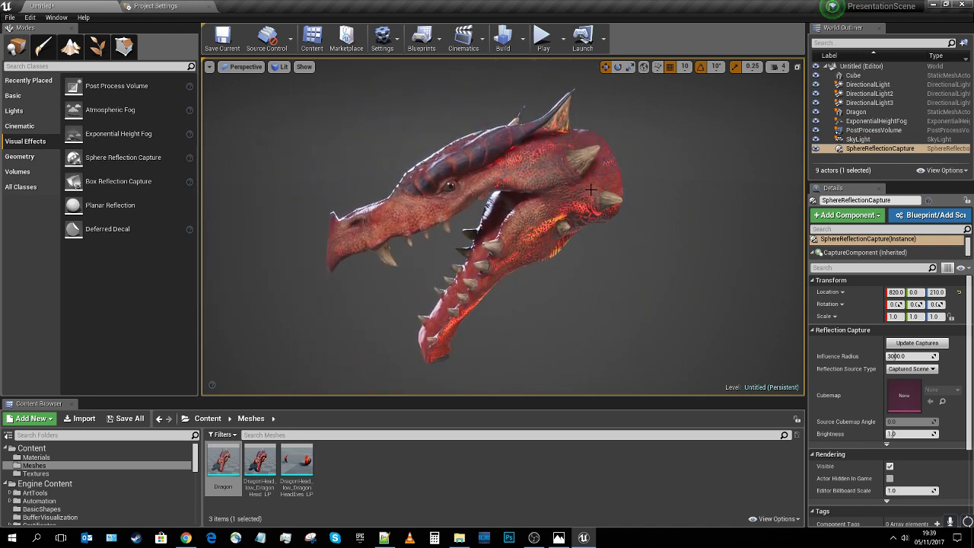
Compare Sky Light intensities of 1, 2 and 4 on the dragon head
left_click(857, 139)
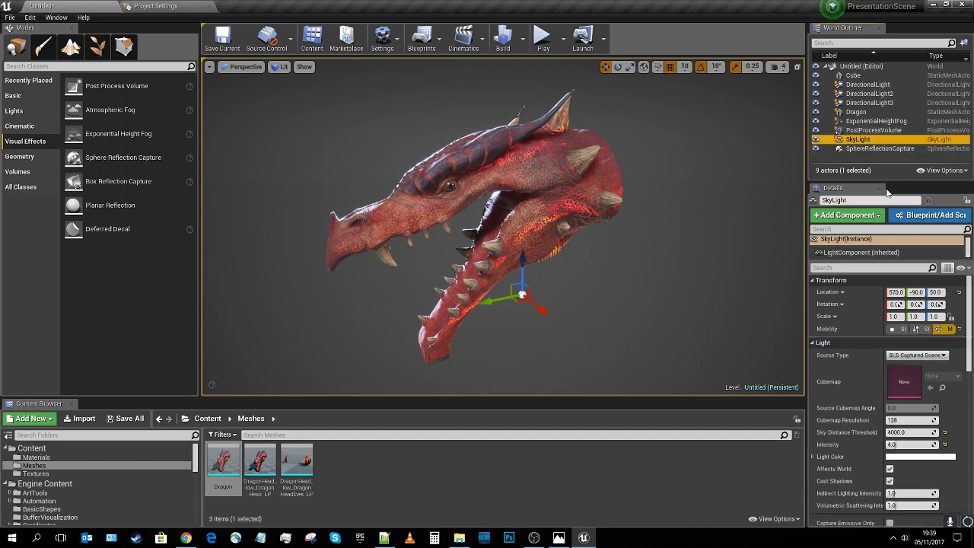
scroll(933, 444, "down", 2)
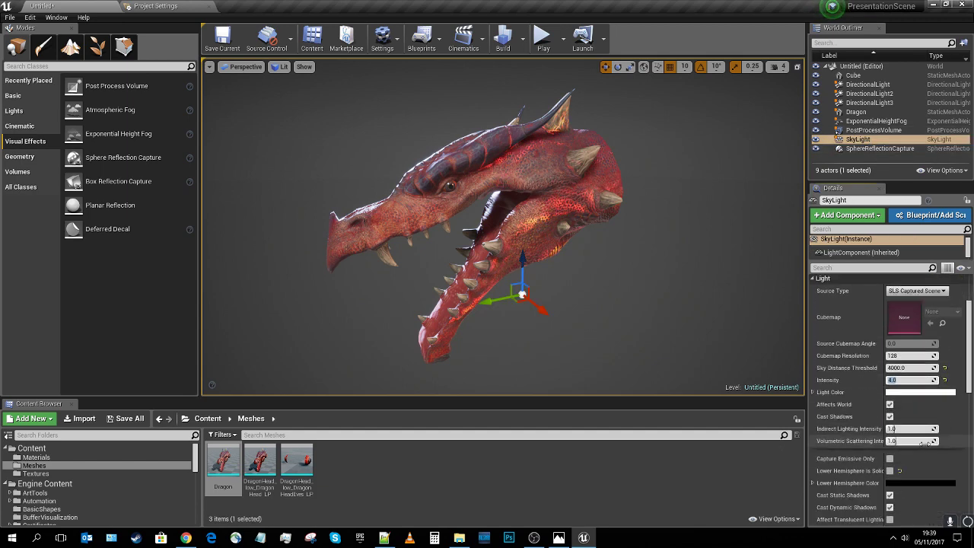
key("Return")
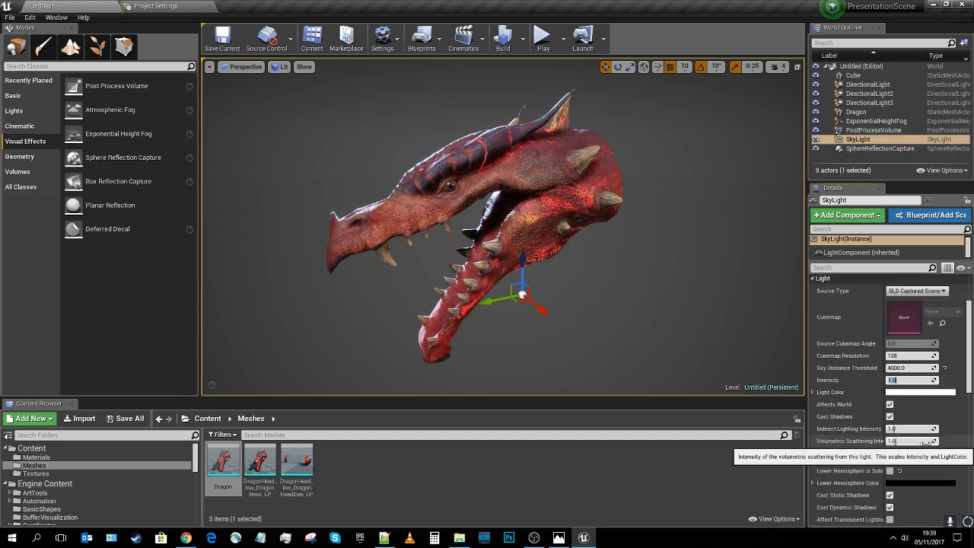
type("4")
key("Return")
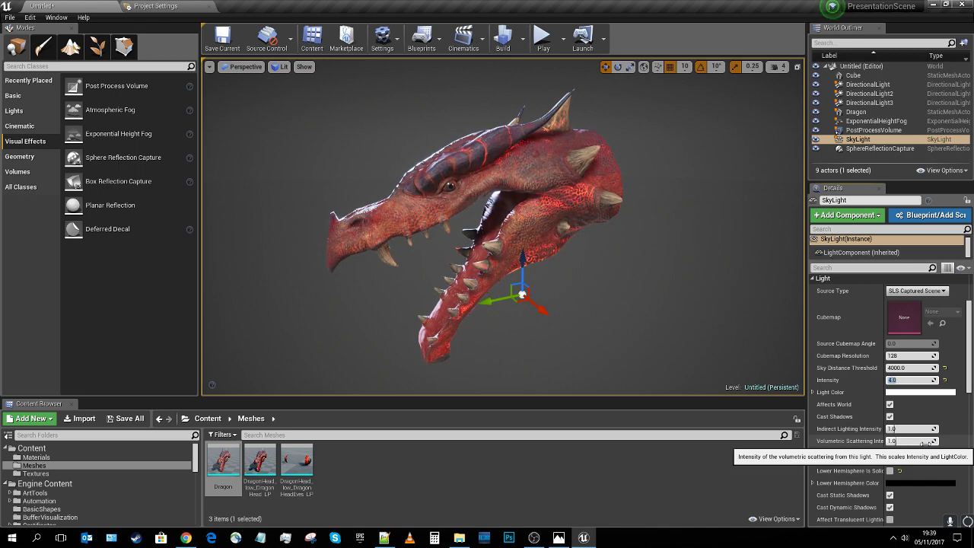
type("1")
key("Return")
type("2")
key("Return")
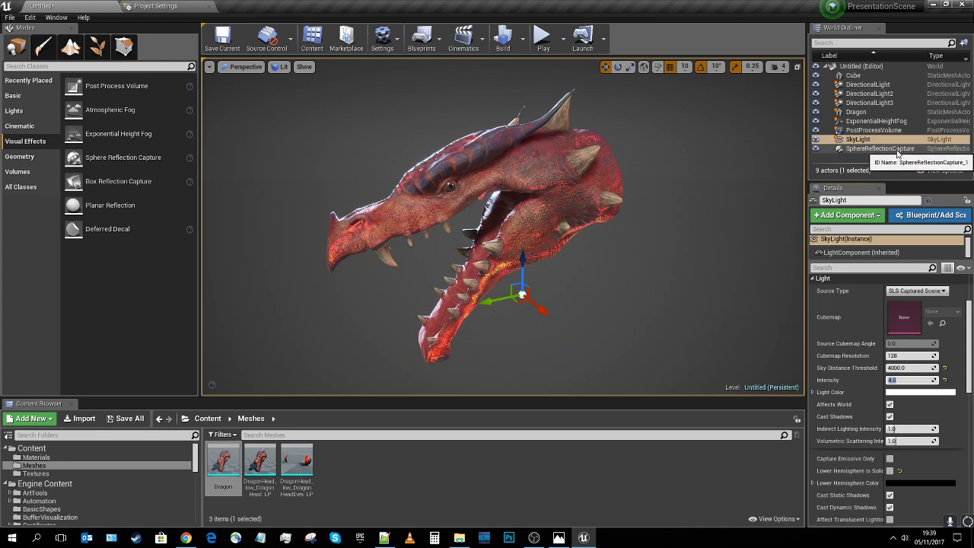
Set the Sky Light's intensity to 1 and turn on Lower Hemisphere Is Solid Color
scroll(925, 477, "down", 1)
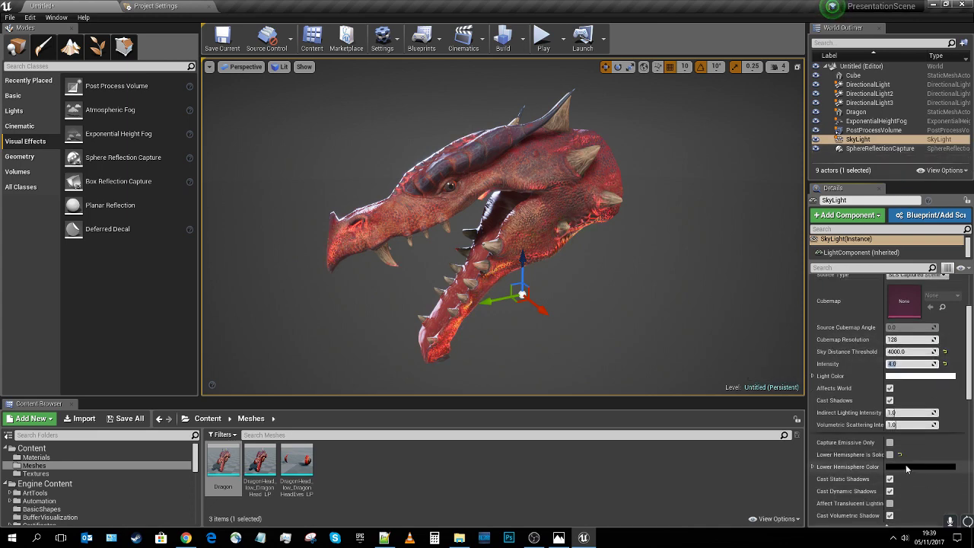
type("2")
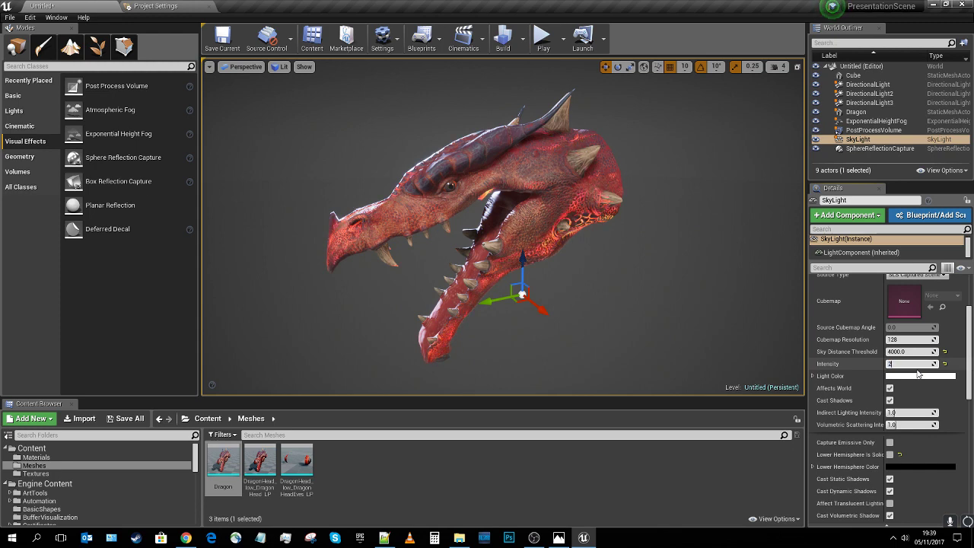
key("Return")
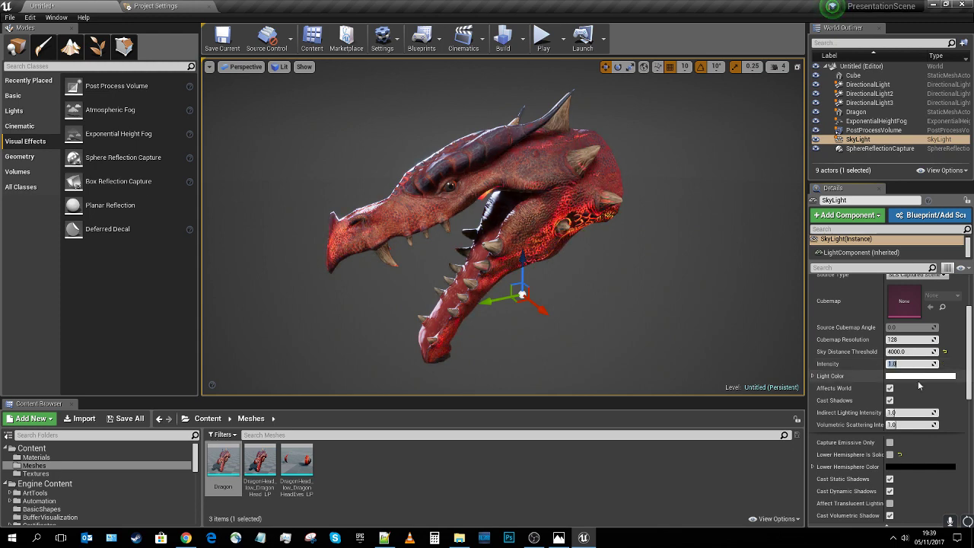
left_click(889, 455)
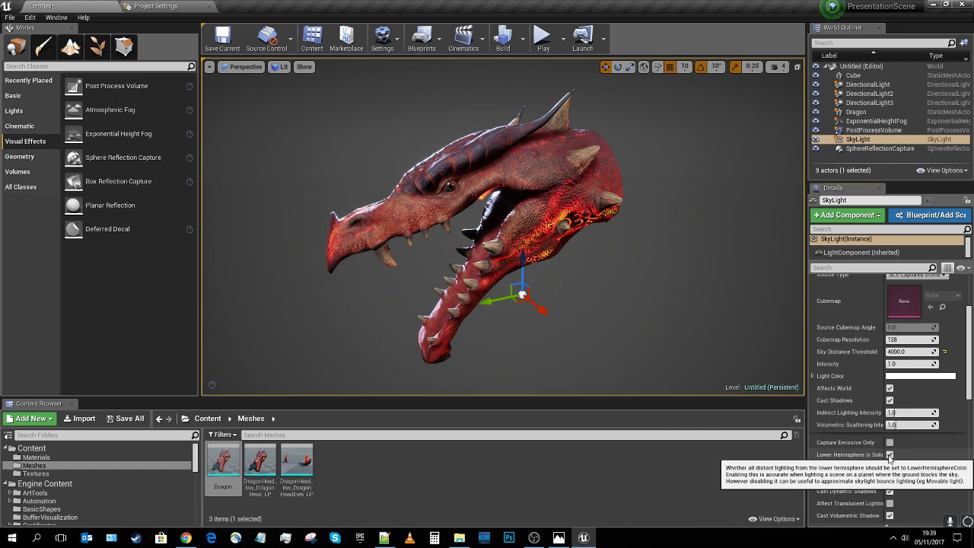
Turn off the Sky Light's Lower Hemisphere Is Solid Color option and set its intensity to 2
left_click(916, 363)
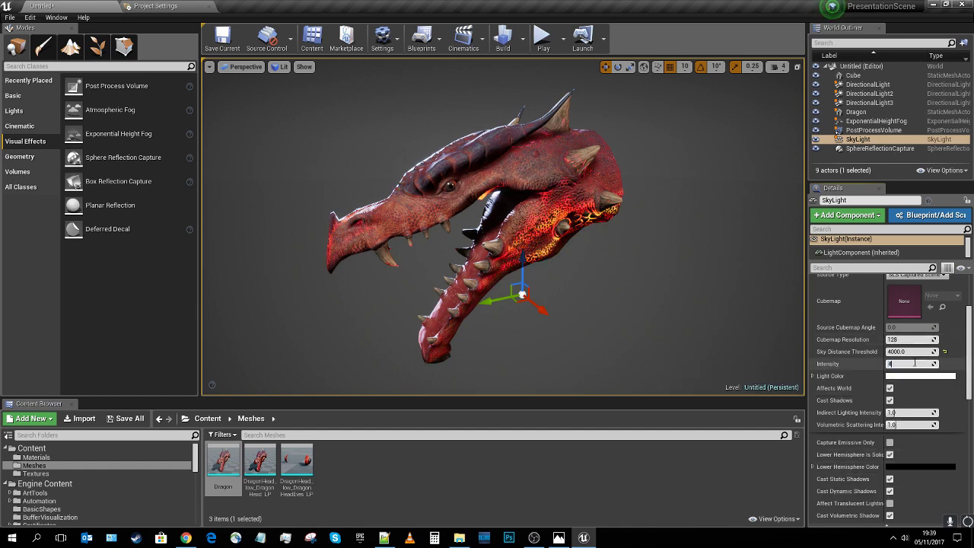
type("4")
left_click(889, 455)
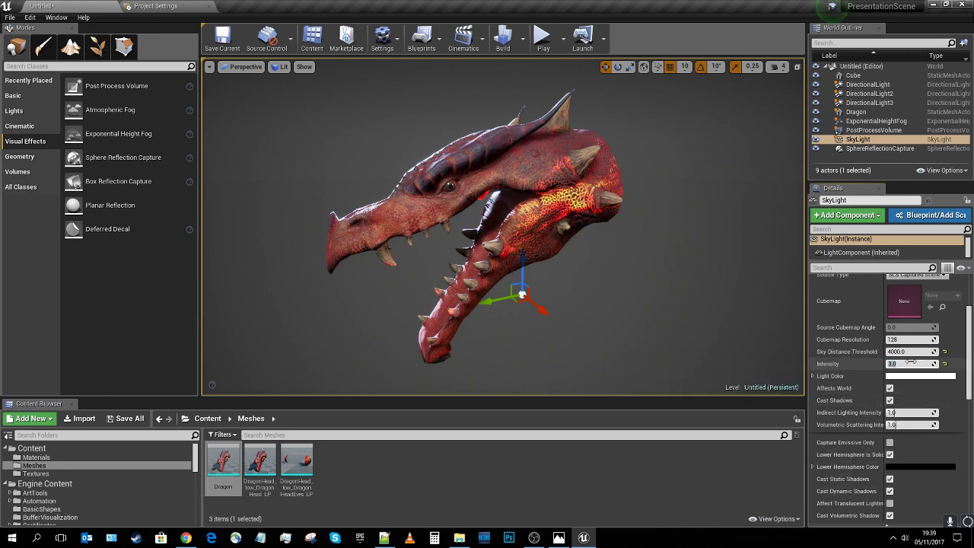
left_click(890, 455)
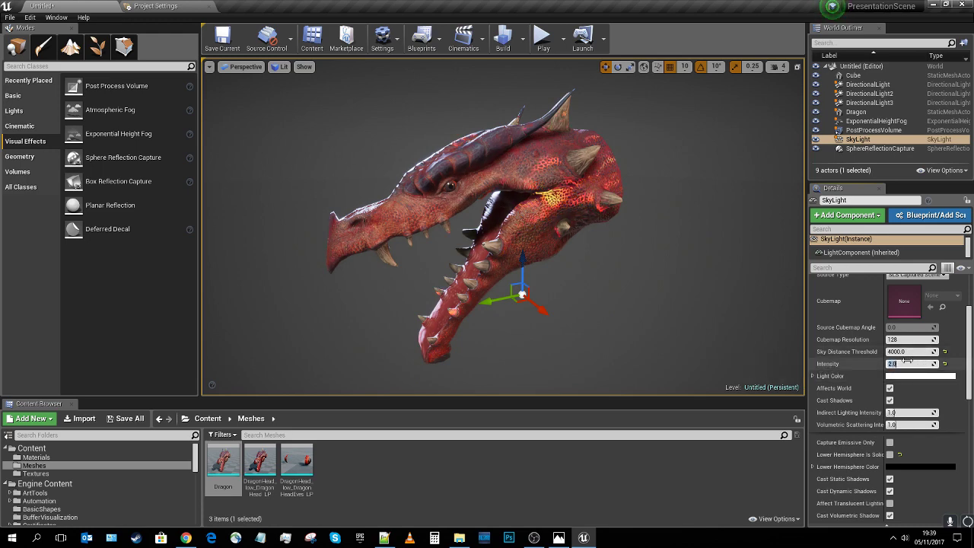
Try an intensity of 1 on DirectionalLight and 0.5 on DirectionalLight2
left_click(867, 83)
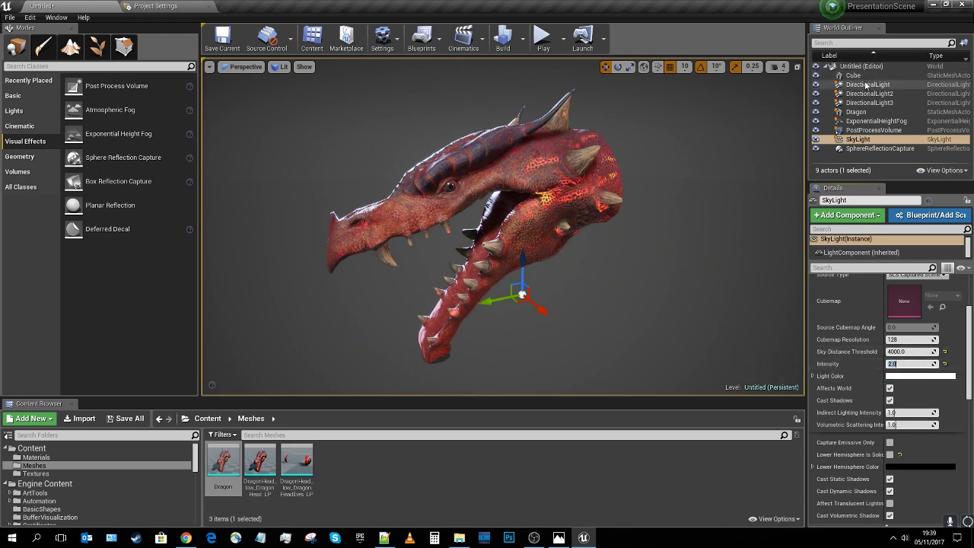
scroll(911, 329, "up", 3)
left_click(911, 355)
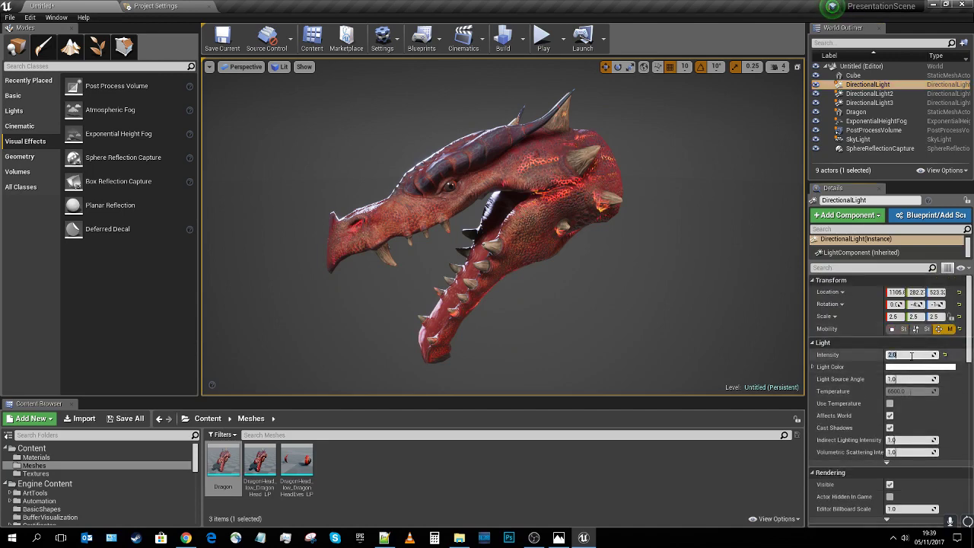
type("1")
key("Return")
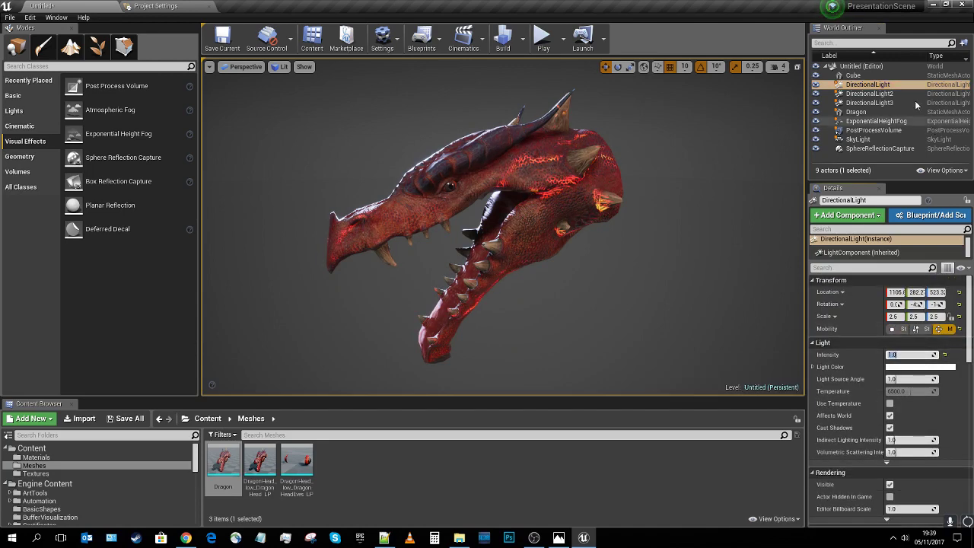
left_click(869, 93)
left_click(898, 353)
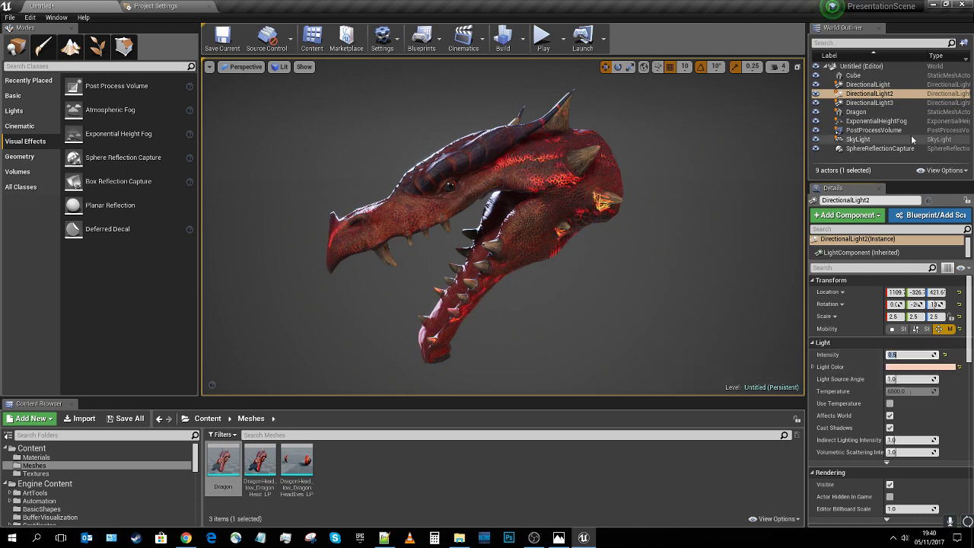
Set the Sky Light's intensity to 4 and check the dragon head from a slightly closer view
left_click(860, 139)
left_click(903, 444)
type("4")
key("Return")
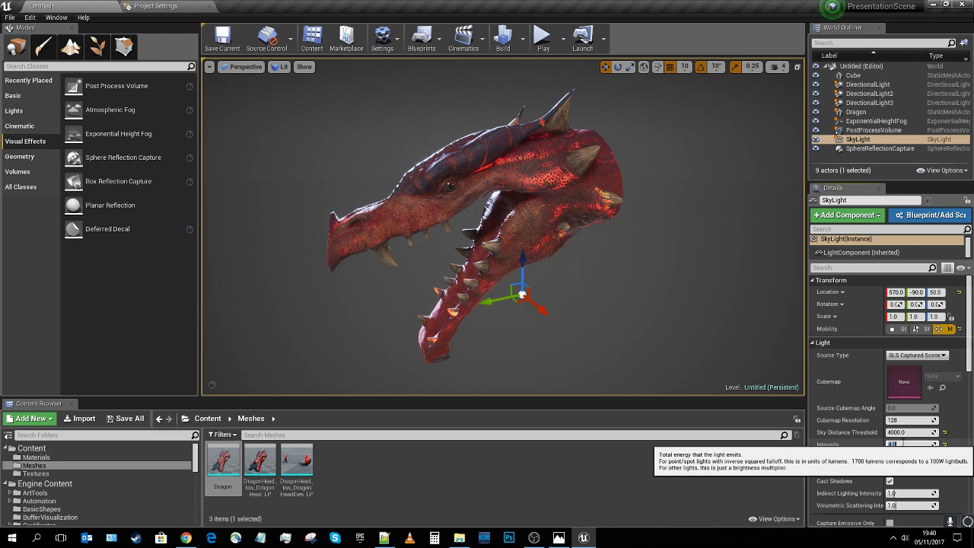
mouse_move(667, 302)
left_mouse_down()
mouse_move(665, 255)
mouse_move(667, 309)
left_mouse_up()
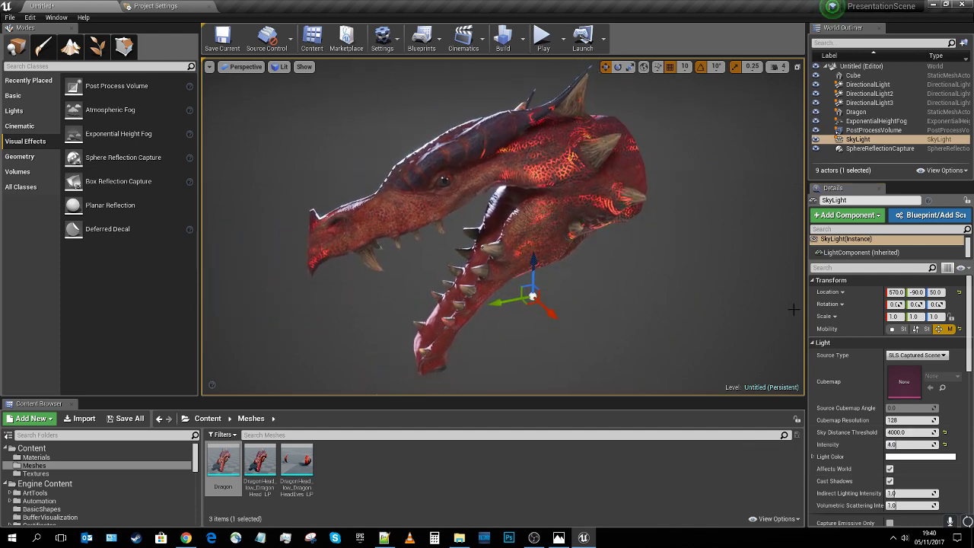
Try an extremely high Sky Light intensity, followed by intensities of 2 and 3
left_click(896, 445)
type("20")
key("Return")
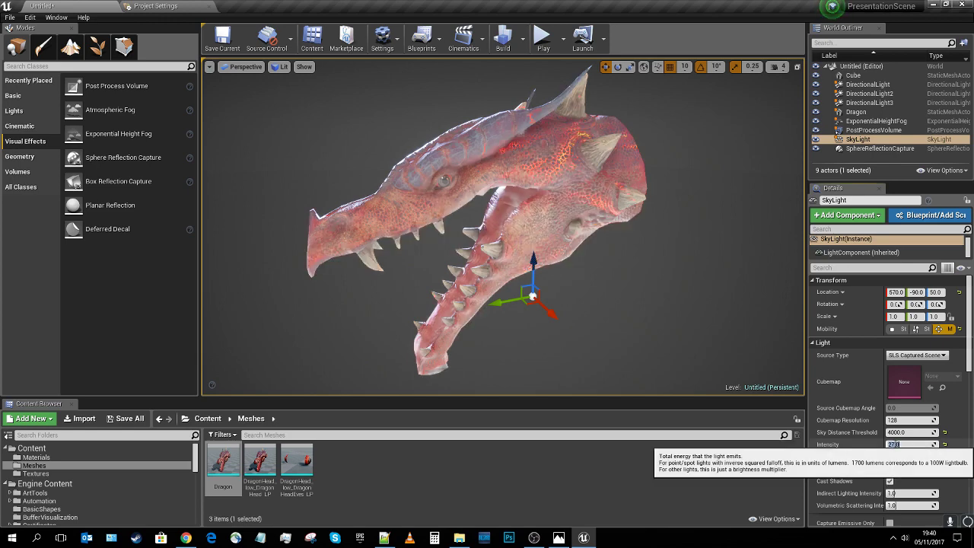
type("2")
key("Return")
type("3")
key("Return")
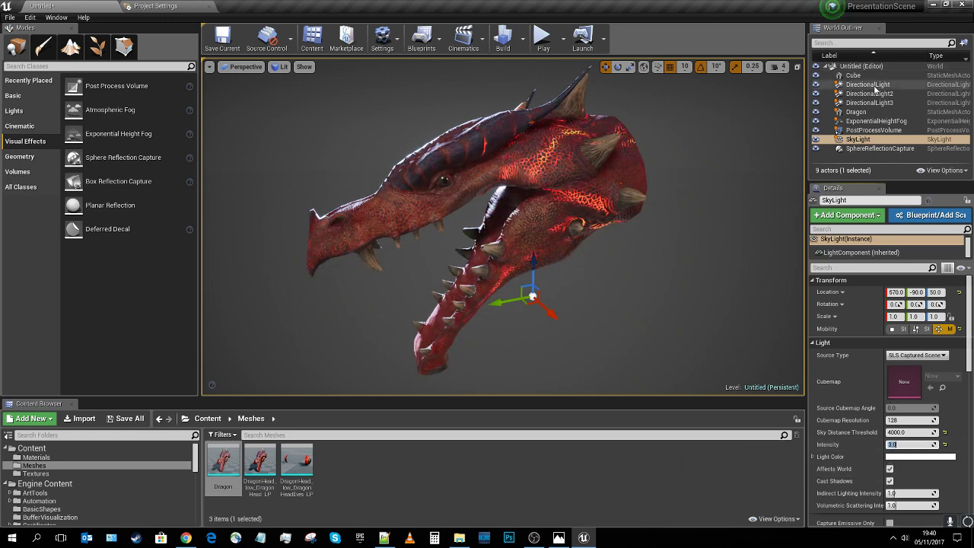
Set the intensity of DirectionalLight to 1.5 and of DirectionalLight2 to 0.75
left_click(868, 84)
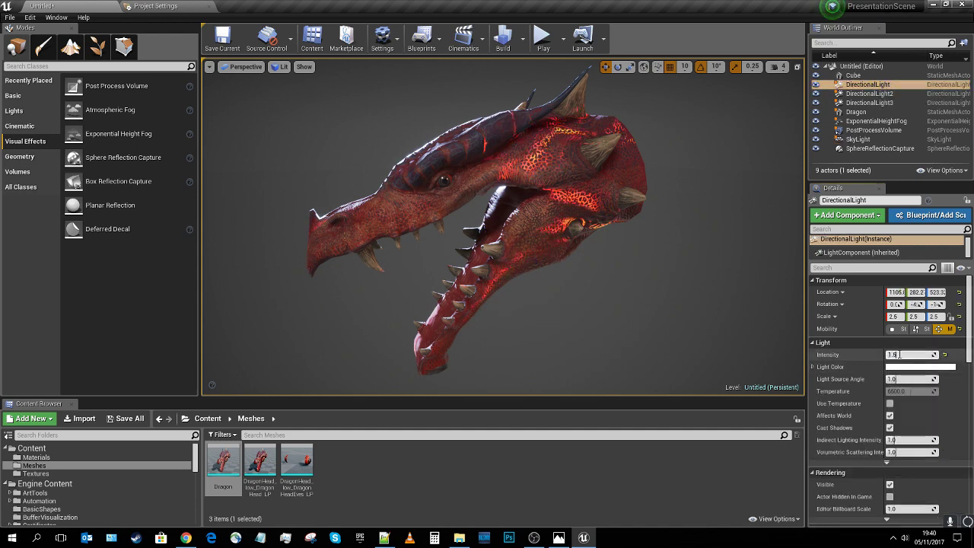
left_click(869, 94)
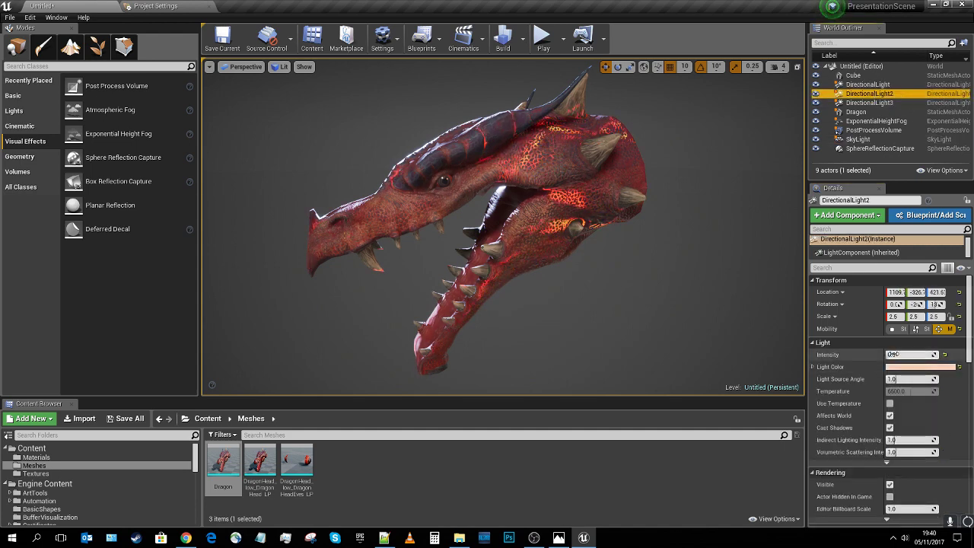
left_click(913, 355)
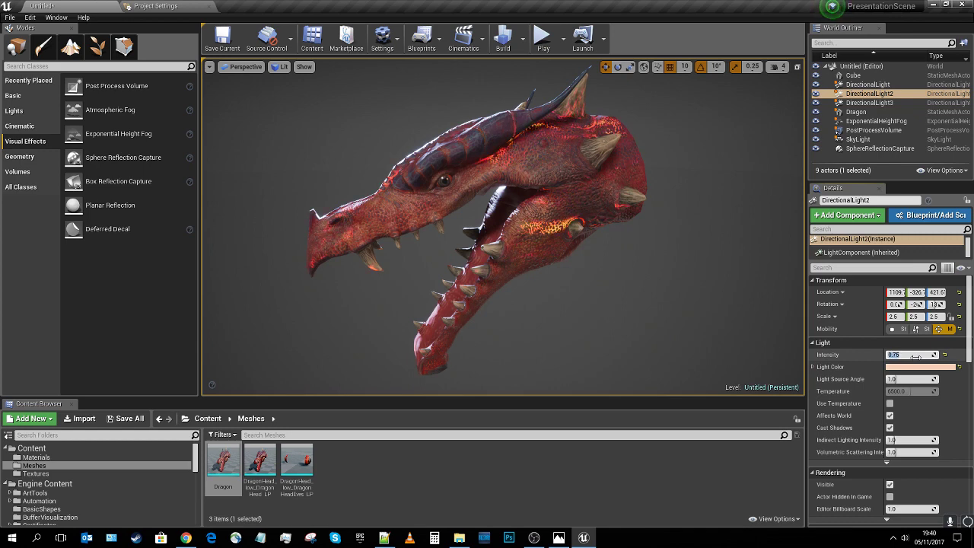
Compare Sky Light intensities of 2, 2.5 and 3 on the dragon head and keep 2.5
left_click(875, 140)
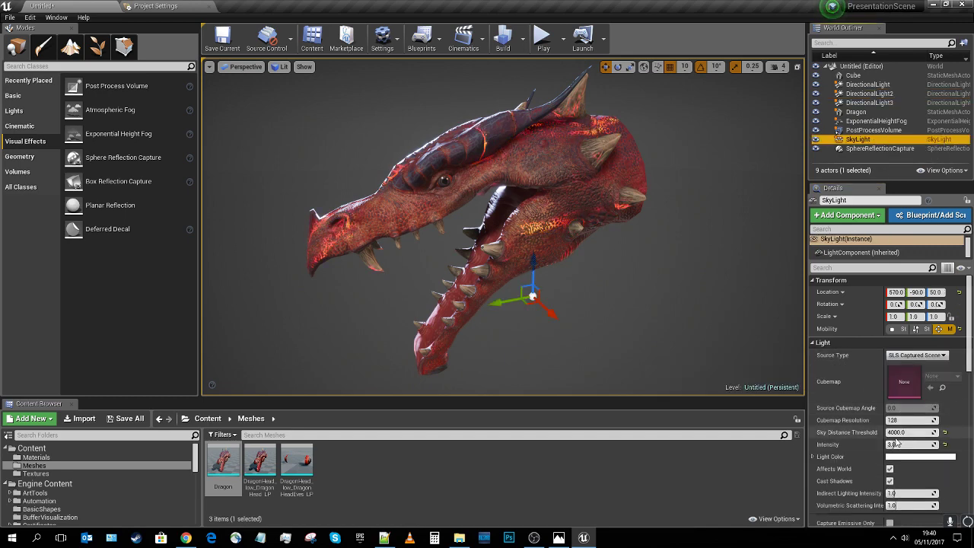
left_click(890, 445)
type("2.5")
key("Return")
type("3")
key("Return")
type("2")
key("Return")
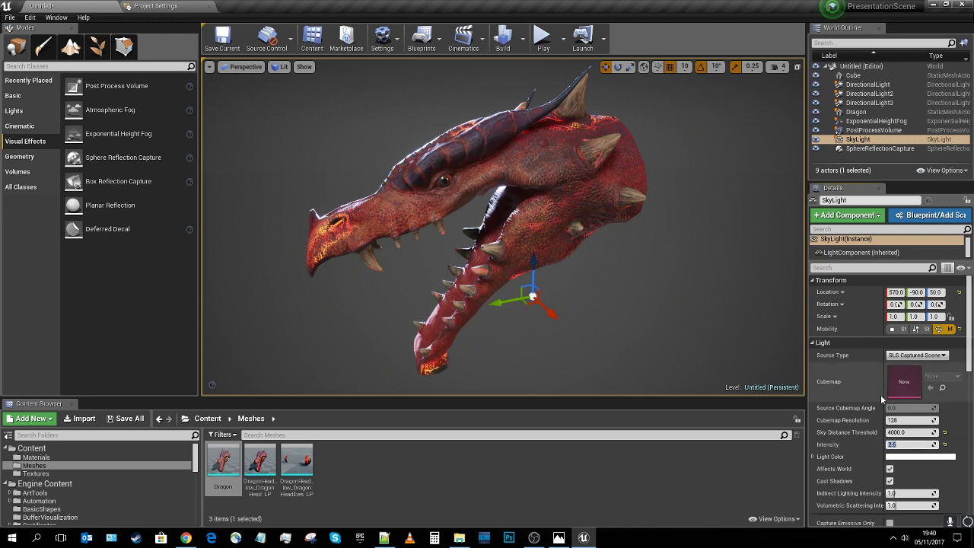
Frame the whole dragon head in a side view and store this view as a viewport bookmark
left_click(714, 138)
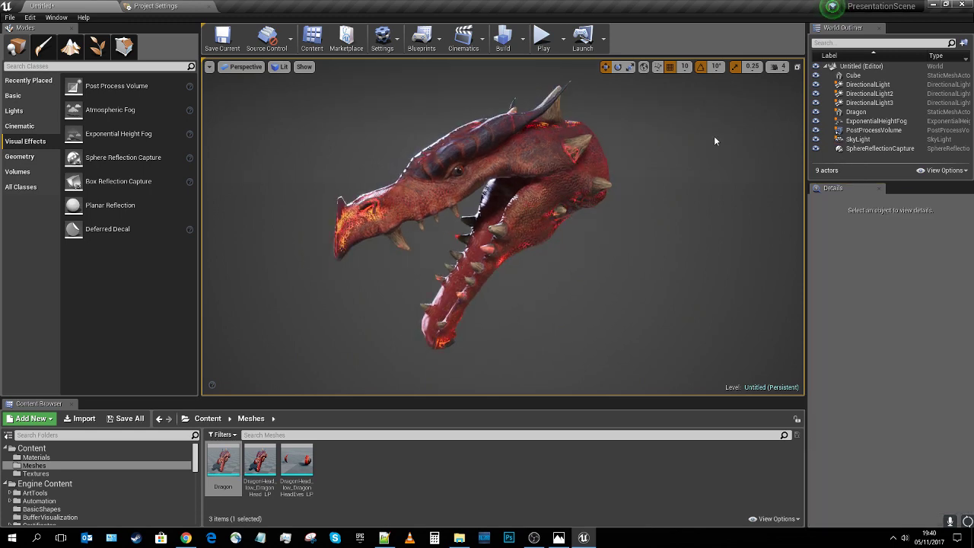
mouse_move(715, 138)
left_mouse_down("alt")
mouse_move(738, 139)
mouse_move(673, 141)
mouse_move(697, 137)
left_mouse_up("alt")
mouse_move(714, 138)
right_mouse_down()
mouse_move(688, 125)
mouse_move(708, 139)
right_mouse_up()
left_click_drag(709, 156, 717, 159, "alt")
right_click_drag(717, 158, 711, 156)
left_click_drag(726, 160, 731, 160, "alt")
right_click(711, 156)
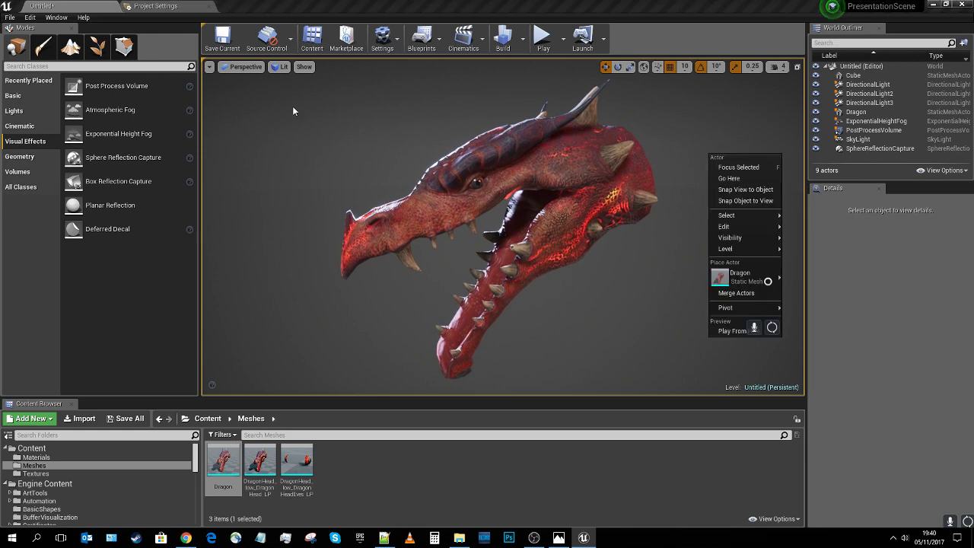
left_click(209, 66)
mouse_move(255, 210)
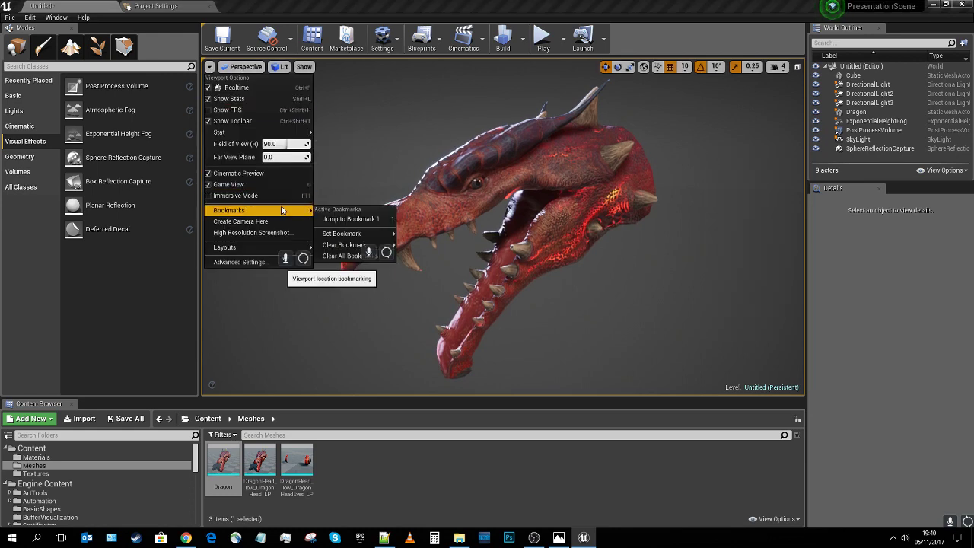
mouse_move(342, 233)
left_click(420, 244)
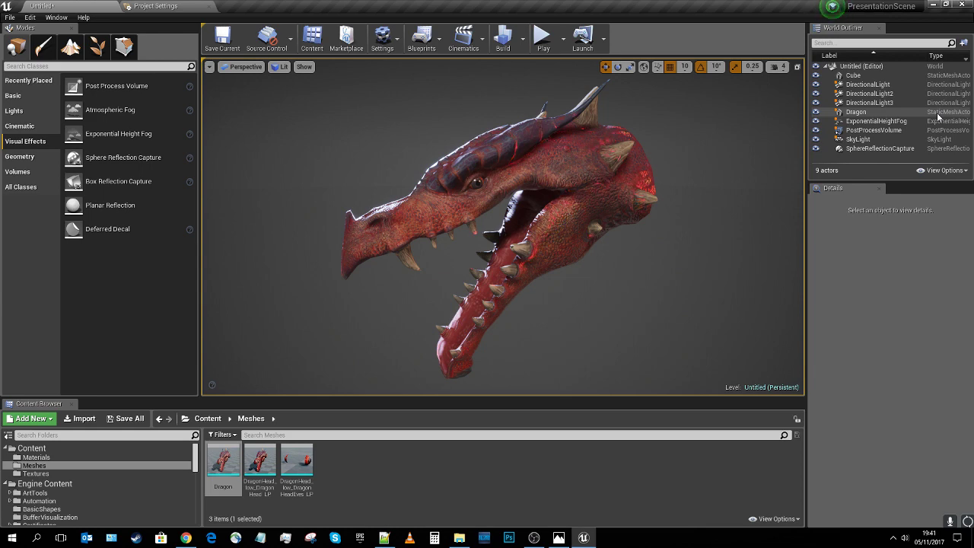
Override the Post Process Volume's Vignette Intensity and raise it to about 0.5
left_click(898, 134)
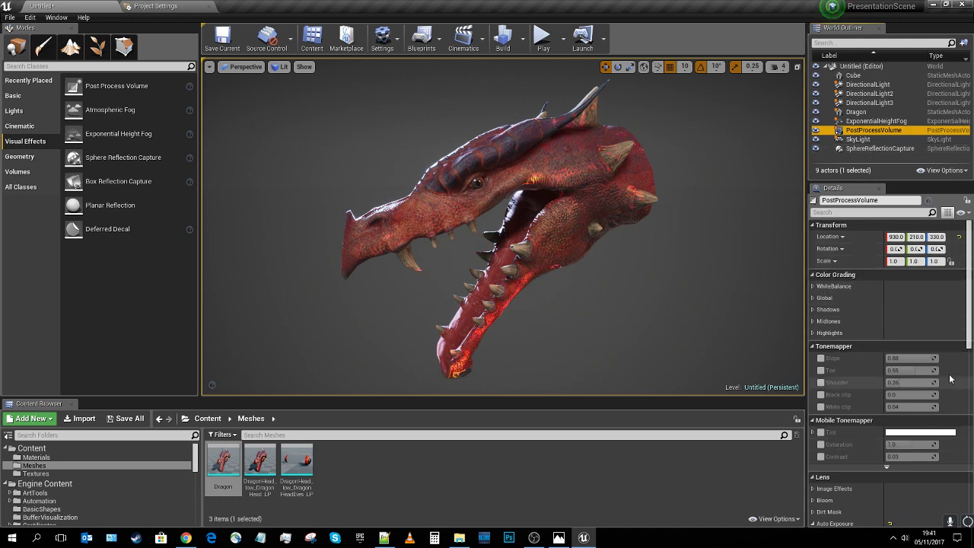
scroll(932, 366, "down", 3)
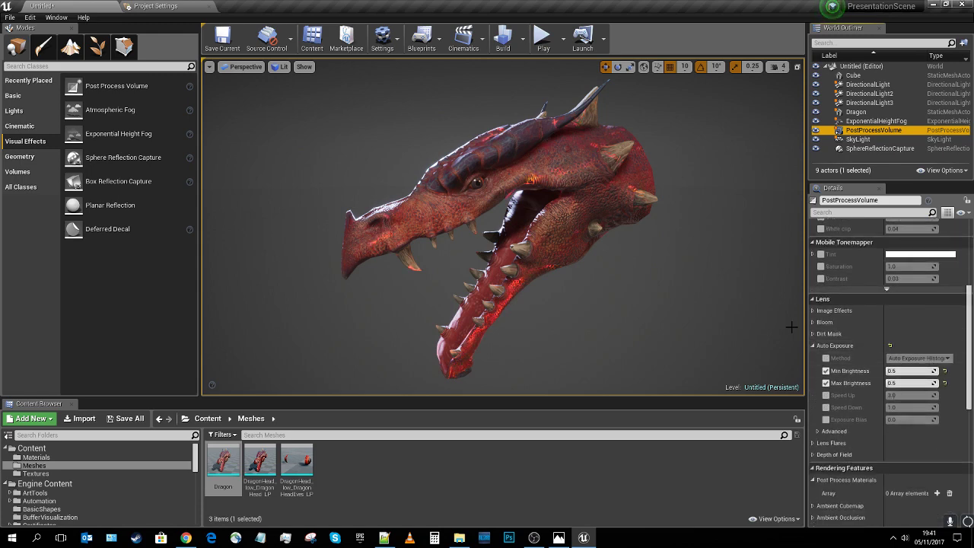
left_click(813, 310)
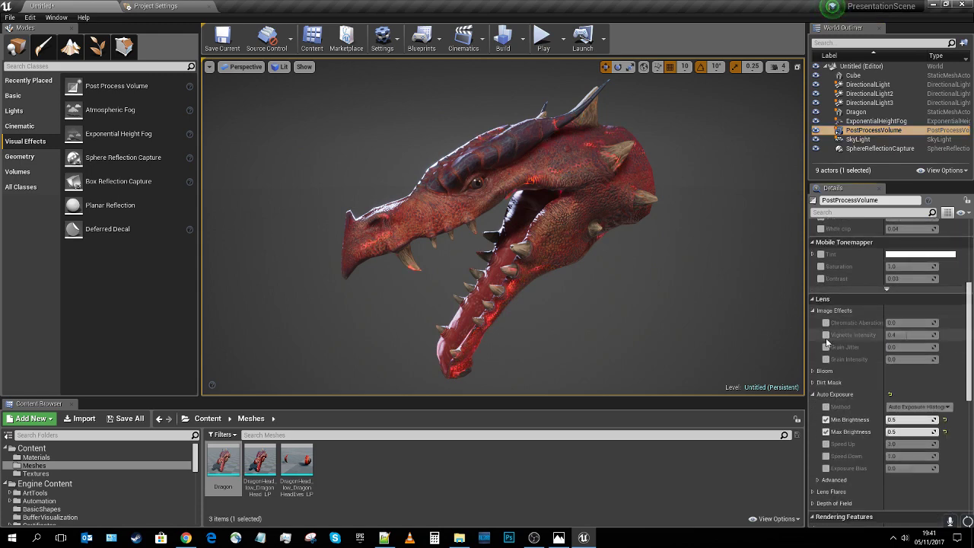
left_click(827, 335)
mouse_move(898, 334)
left_mouse_down()
mouse_move(913, 335)
mouse_move(904, 335)
left_mouse_up()
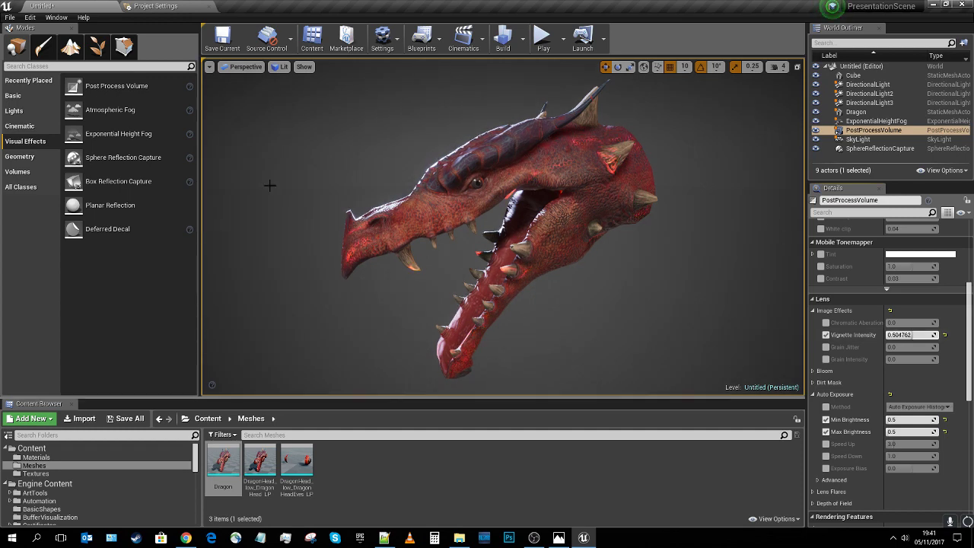
Override the Post Process Volume's bloom intensity, compare values of 1 and 10, and set it to 0.35
scroll(944, 325, "down", 1)
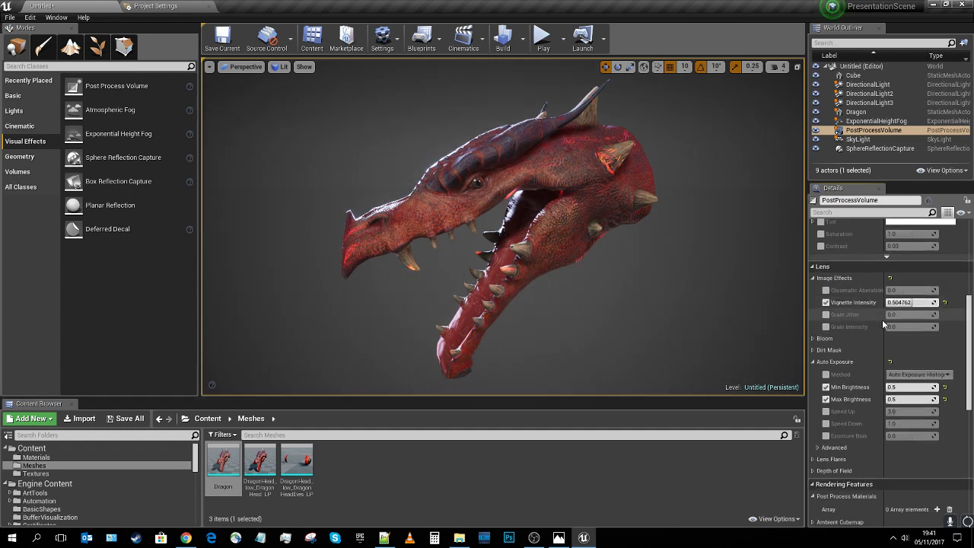
left_click(813, 278)
left_click(814, 289)
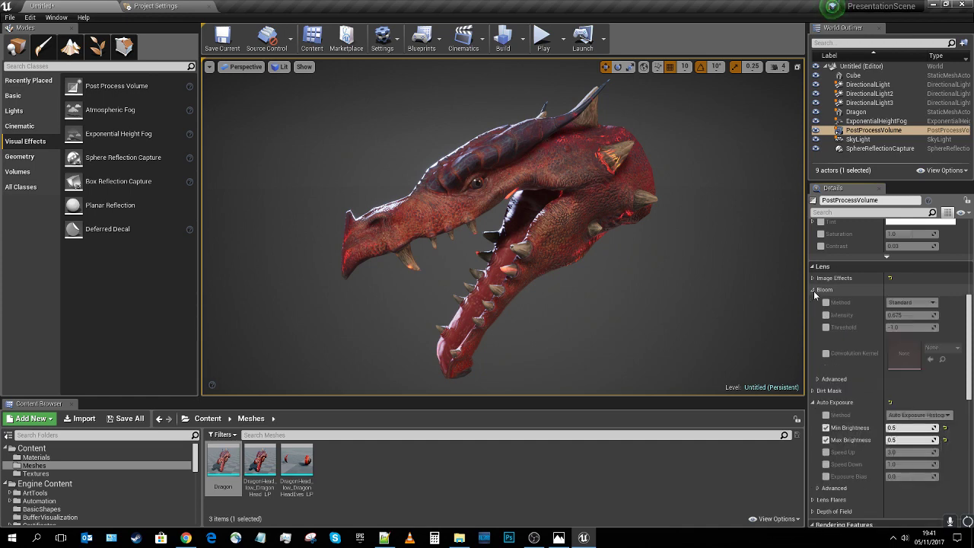
left_click(826, 315)
left_click(895, 315)
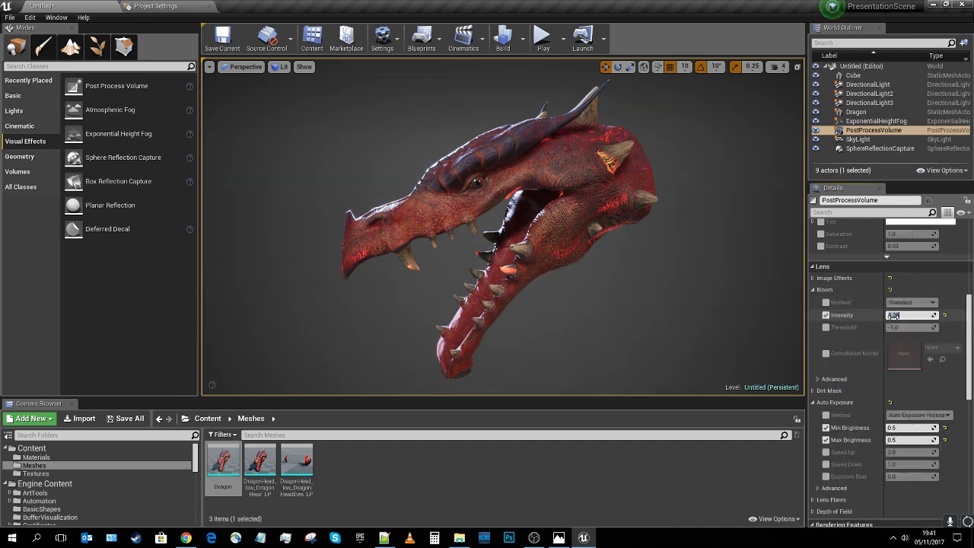
type("1")
key("Return")
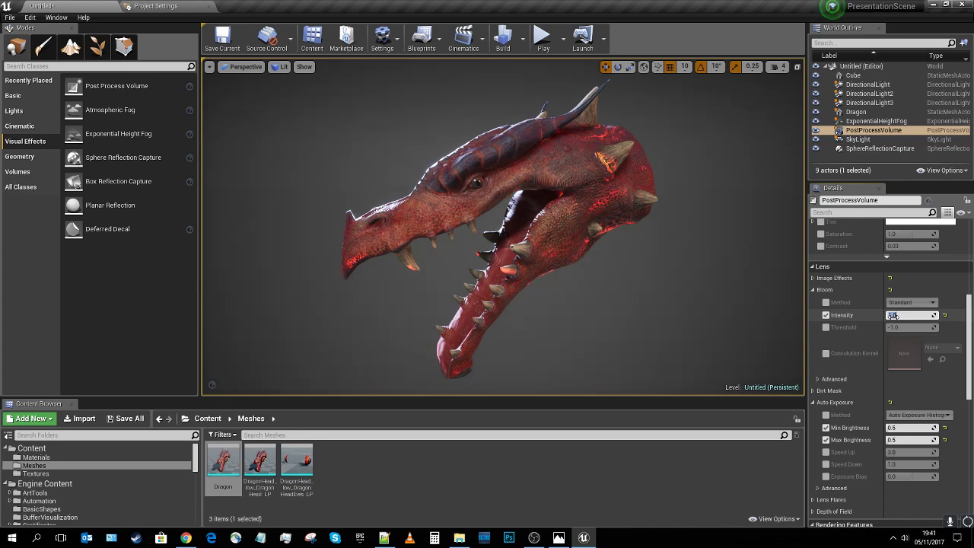
type("10")
key("Return")
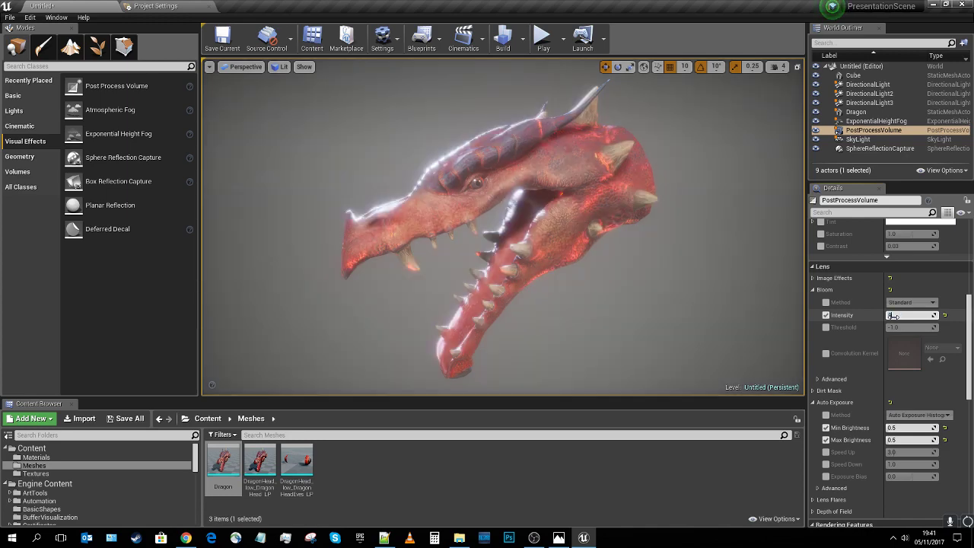
key("Return")
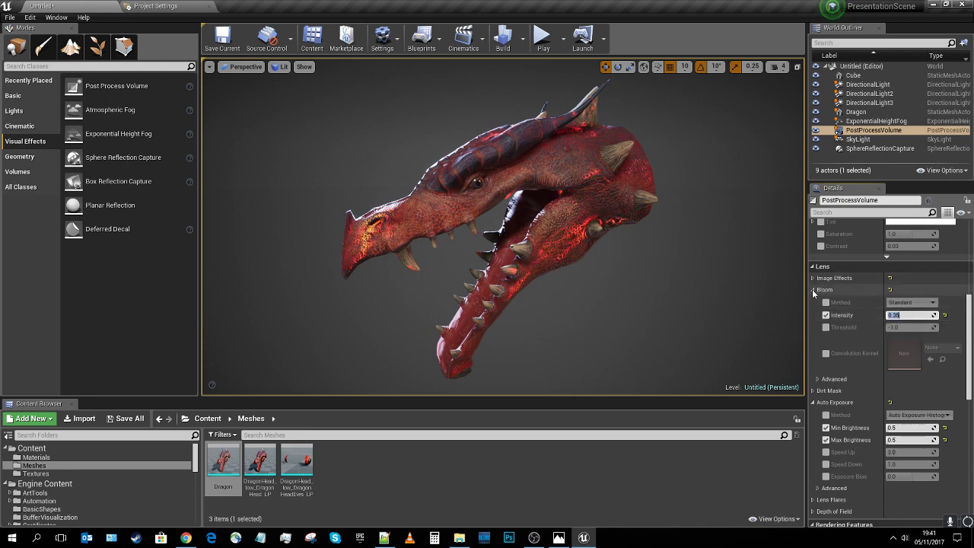
left_click(813, 289)
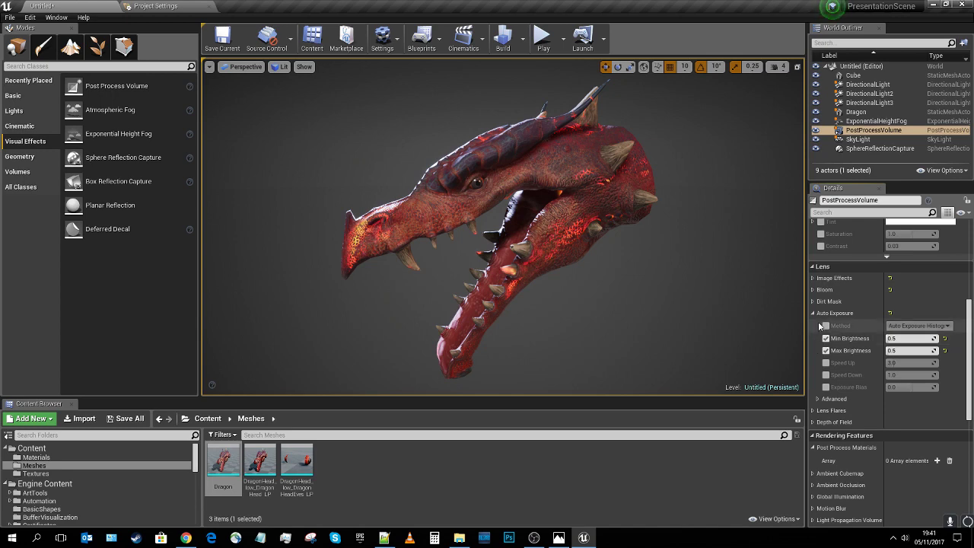
Override the Post Process Volume's depth of field method and set it to GaussianDOF
left_click(813, 313)
scroll(815, 323, "down", 1)
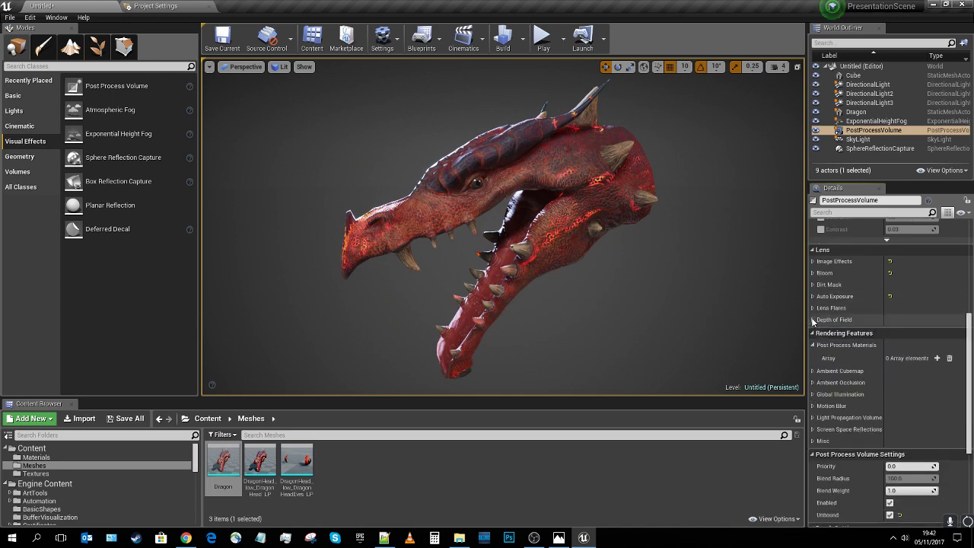
left_click(813, 320)
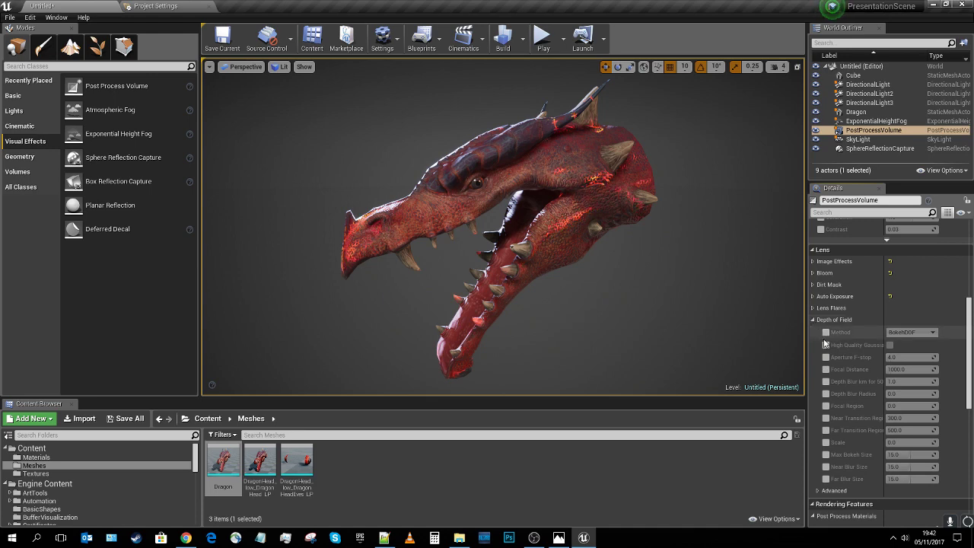
left_click(826, 333)
left_click(931, 335)
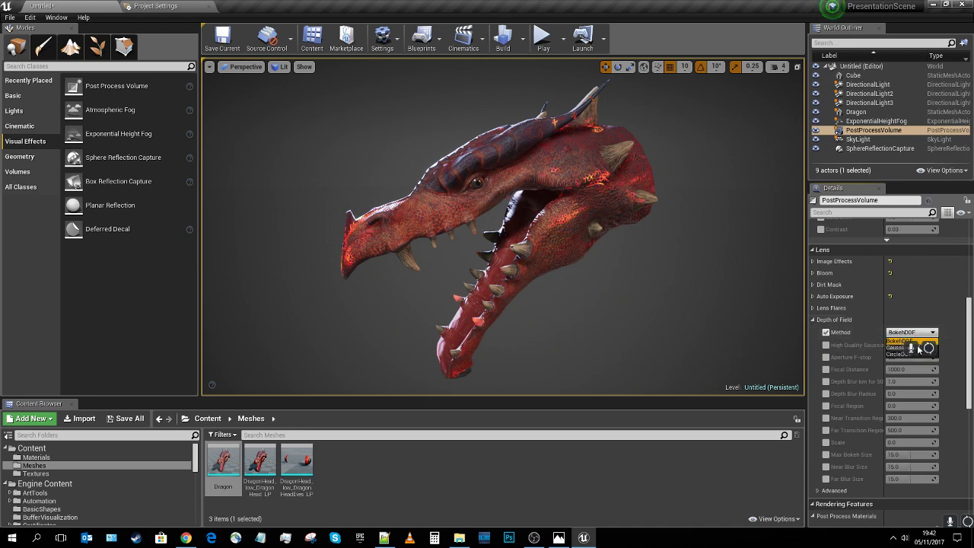
left_click(896, 347)
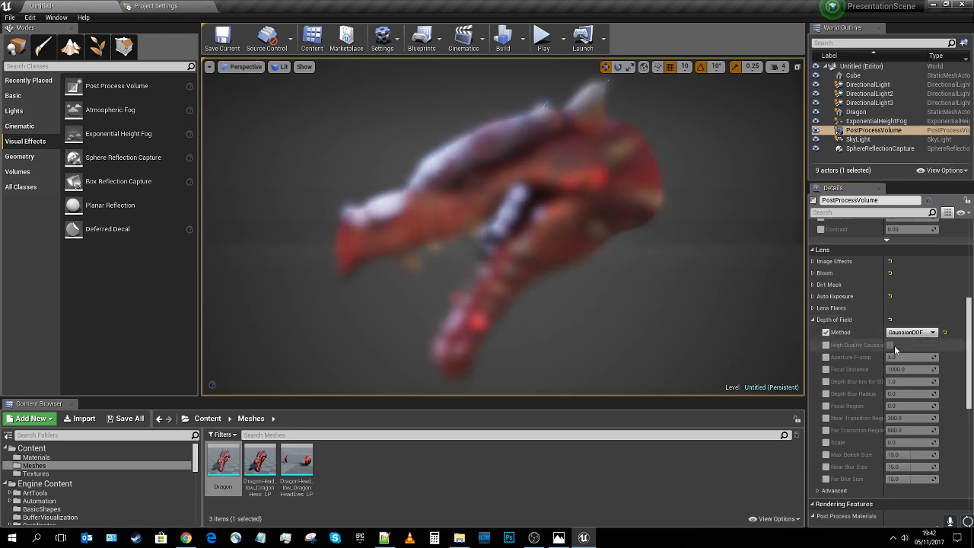
Enable the depth of field overrides for Focal Distance, Focal Region, Near and Far Transition Region, and Near and Far Blur Size
left_click(827, 370)
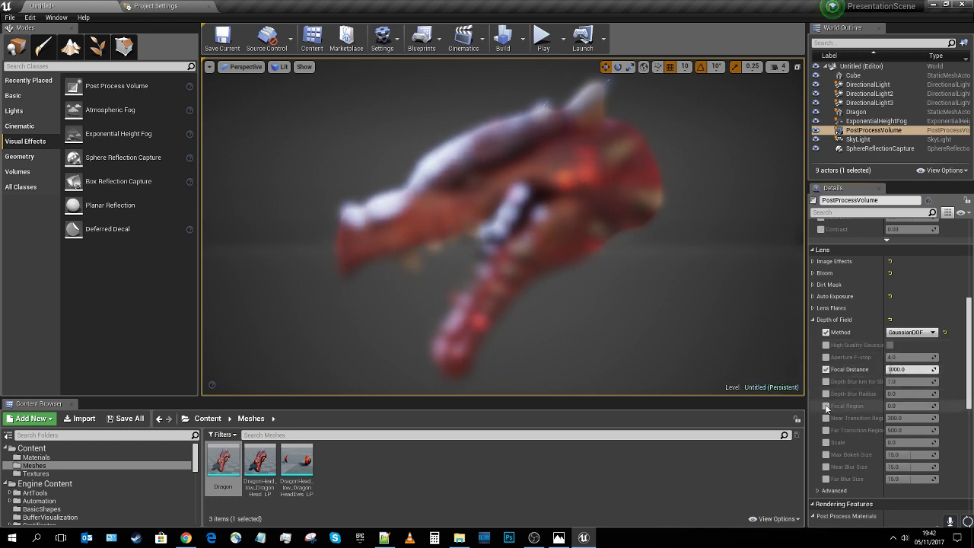
left_click(826, 406)
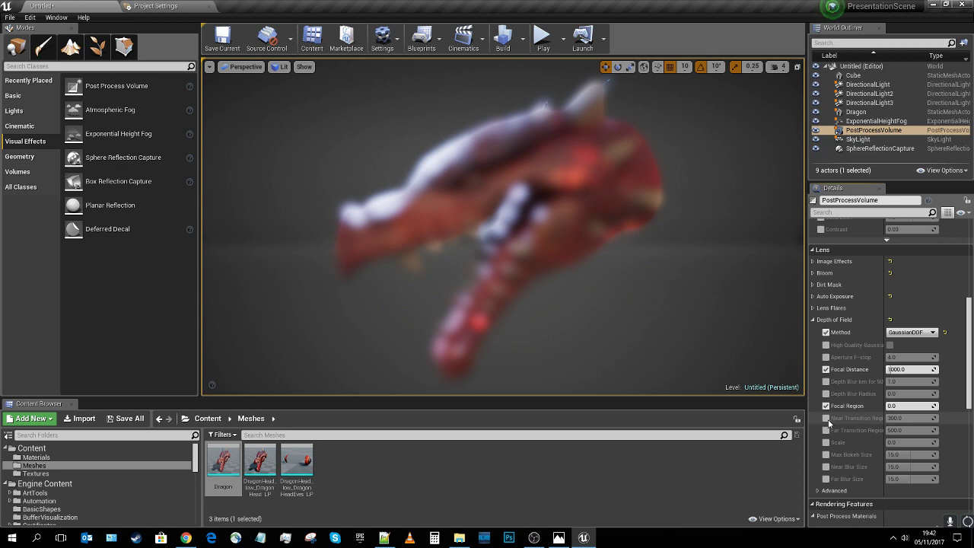
left_click(826, 418)
left_click(826, 431)
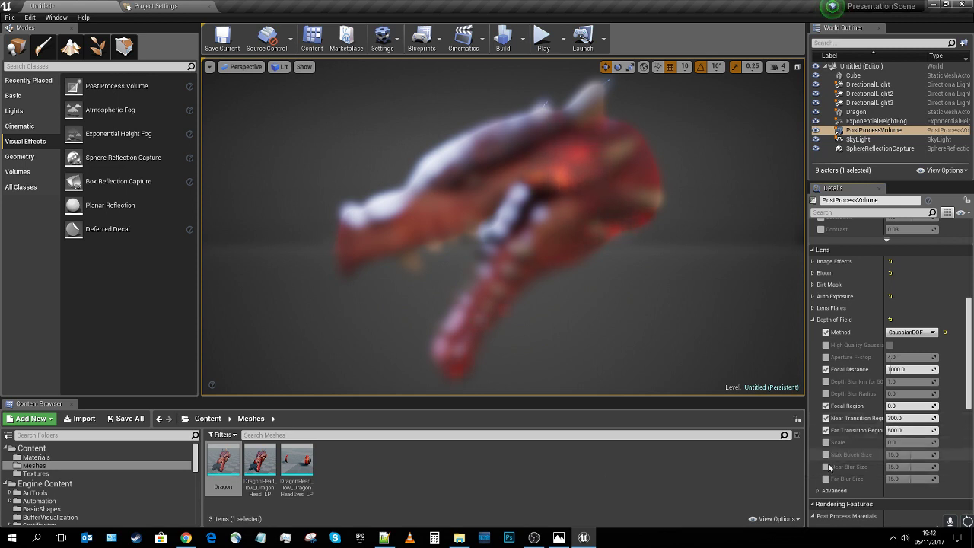
left_click(827, 455)
left_click(827, 467)
left_click(827, 479)
left_click(827, 455)
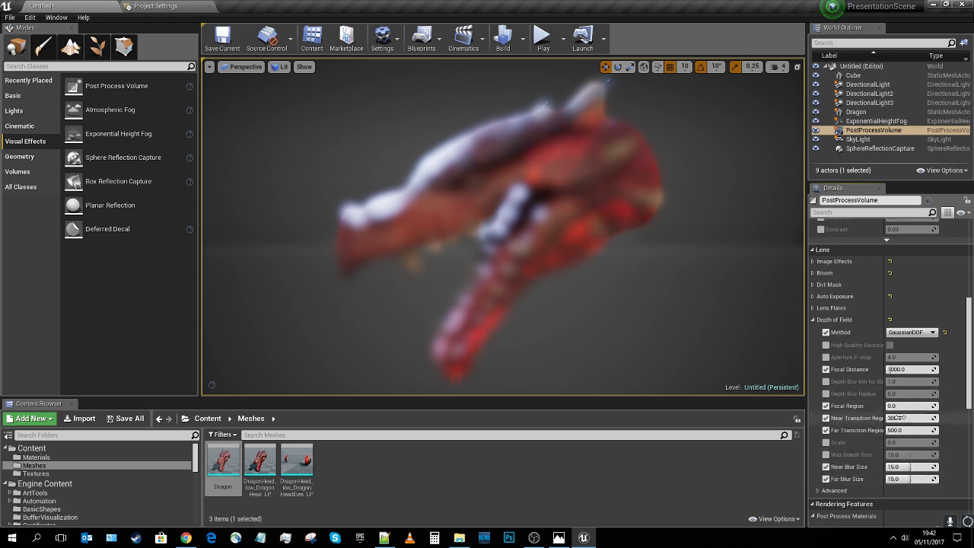
Raise the Focal Region to about 667, try a Focal Distance of 250, and set the Focal Distance to 160
left_click_drag(895, 408, 929, 407)
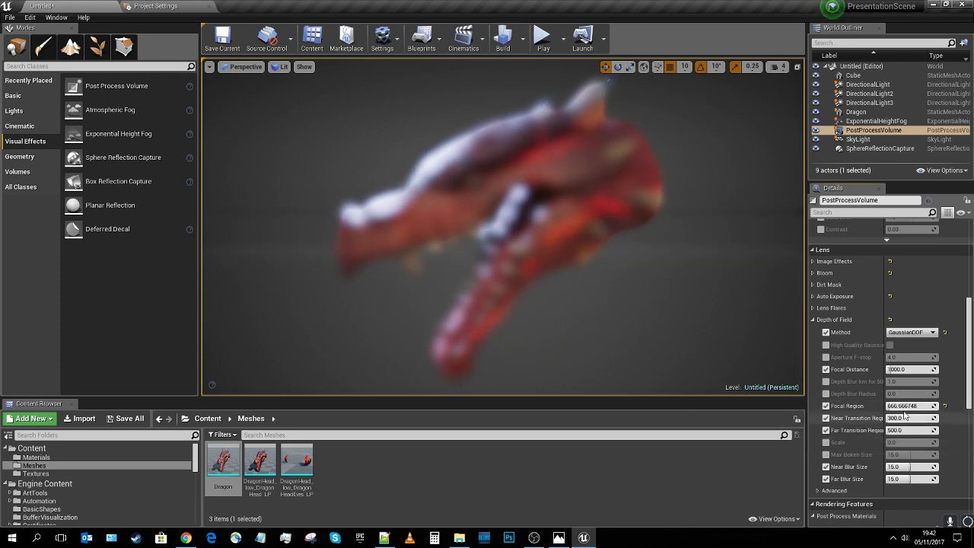
left_click(906, 369)
type("2")
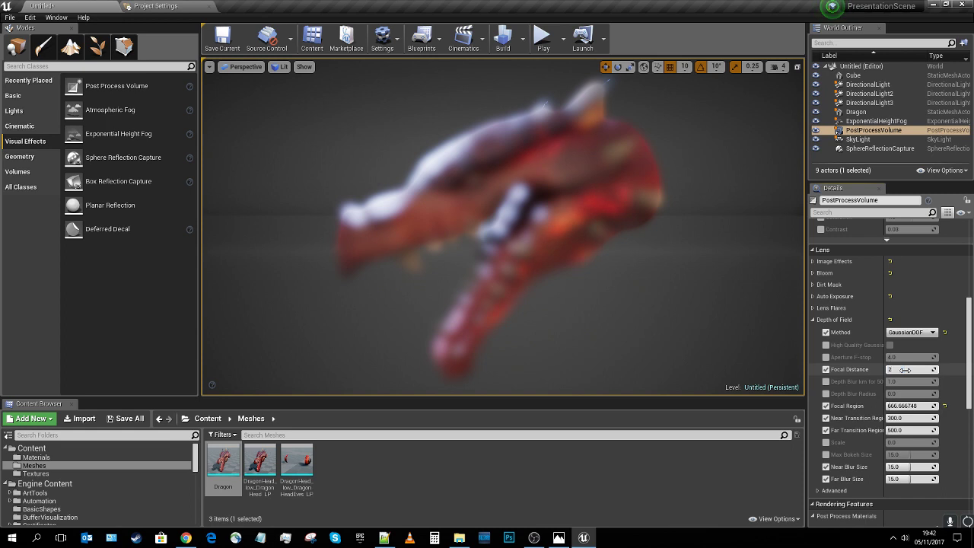
type("50")
key("Return")
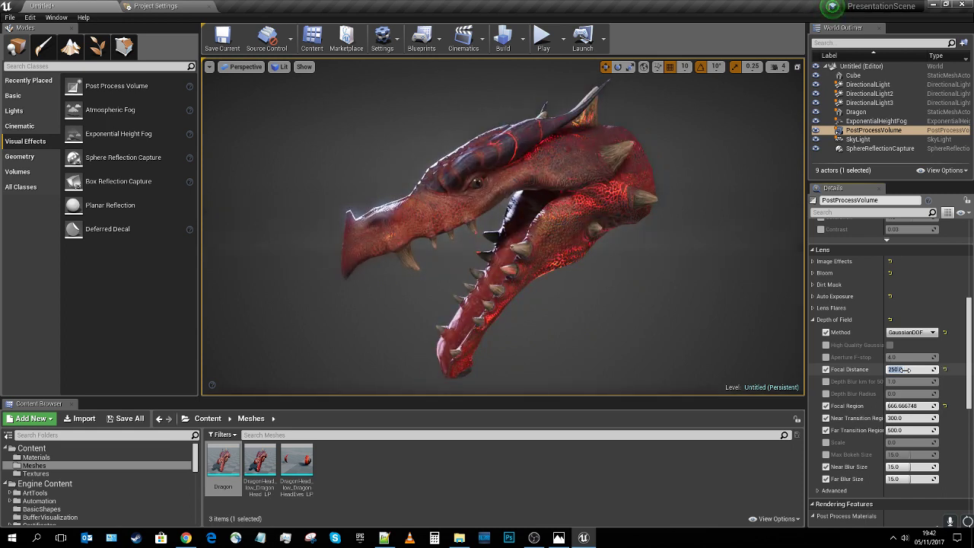
type("160")
key("Return")
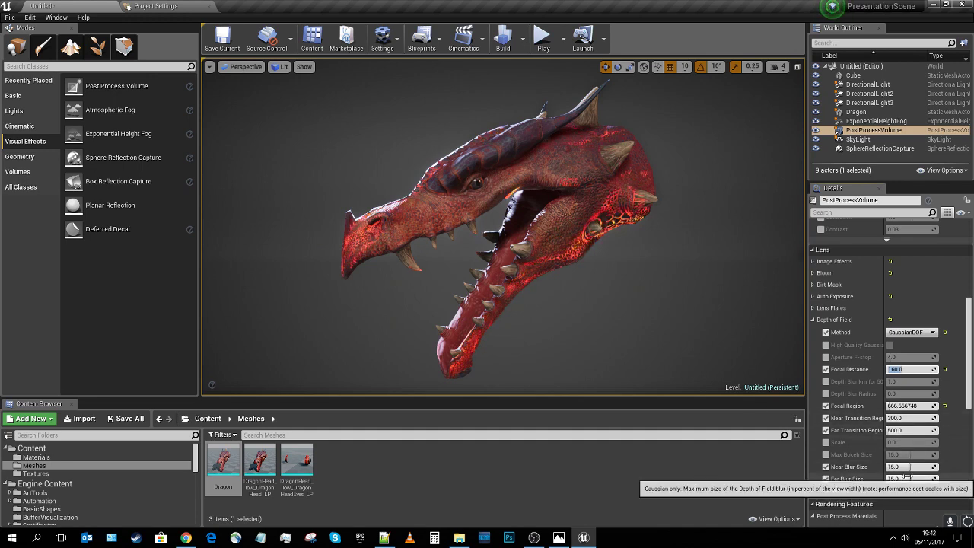
Set Far Blur Size to 32 and Near Blur Size to about 14.9, and check the blur close to the dragon's eye
mouse_move(907, 476)
left_mouse_down()
mouse_move(936, 478)
mouse_move(887, 467)
mouse_move(910, 467)
left_mouse_up()
left_click_drag(655, 304, 654, 190)
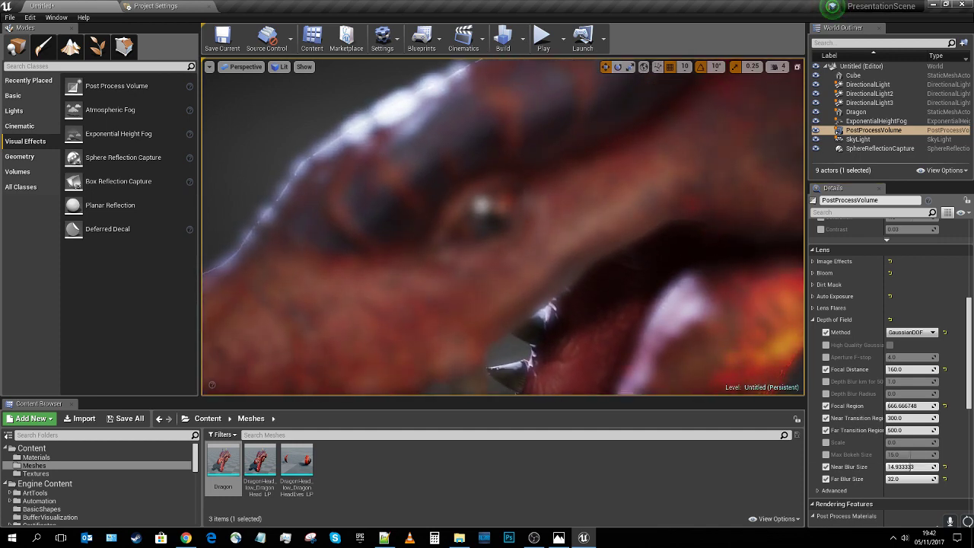
left_click_drag(654, 191, 654, 319)
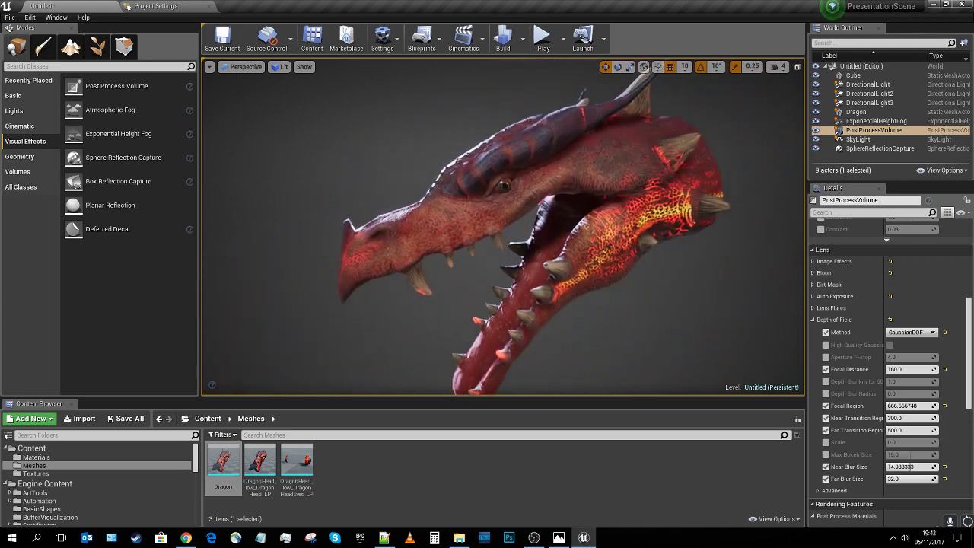
Compare Near Transition Region values of 150 and 400 on the dragon head, and set it to 500
left_click(912, 419)
type("150")
key("Return")
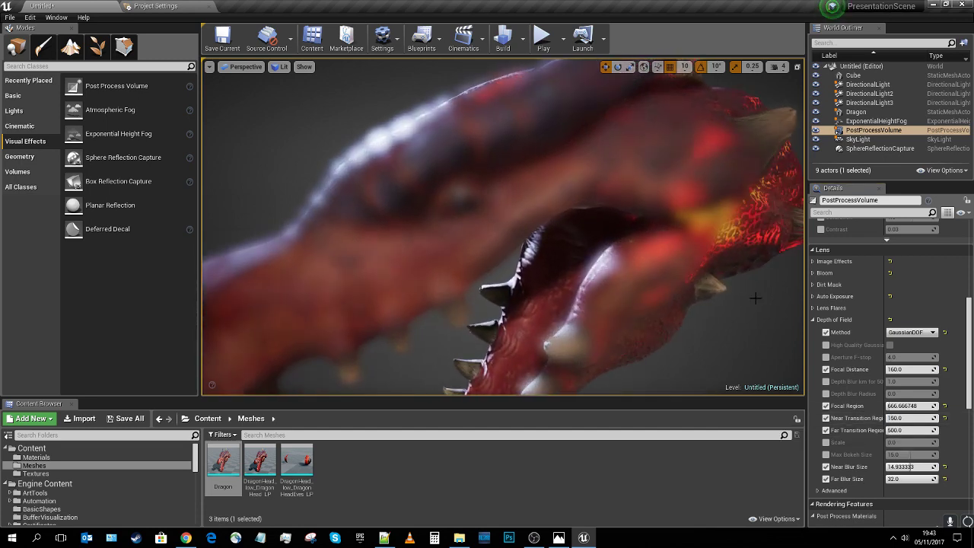
left_click(913, 417)
type("400")
key("Return")
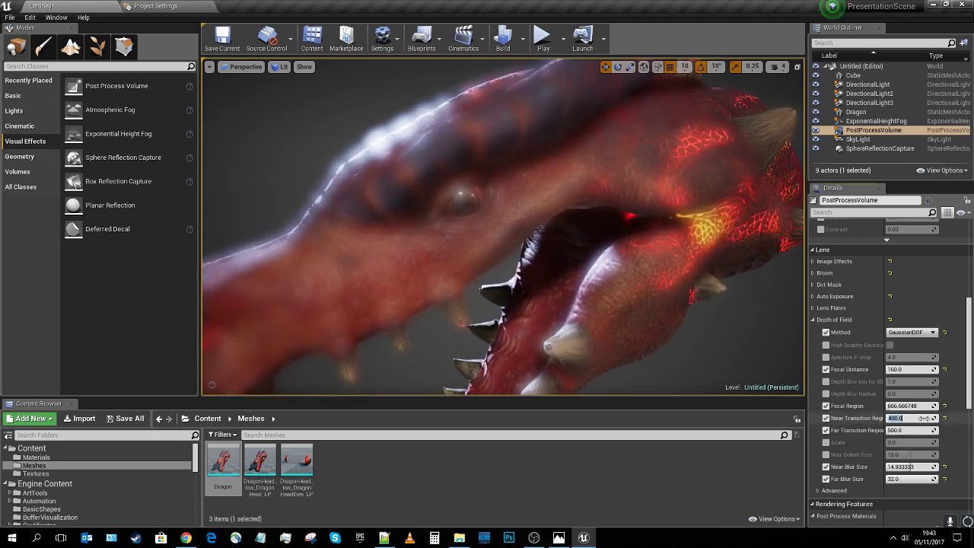
type("500")
key("Return")
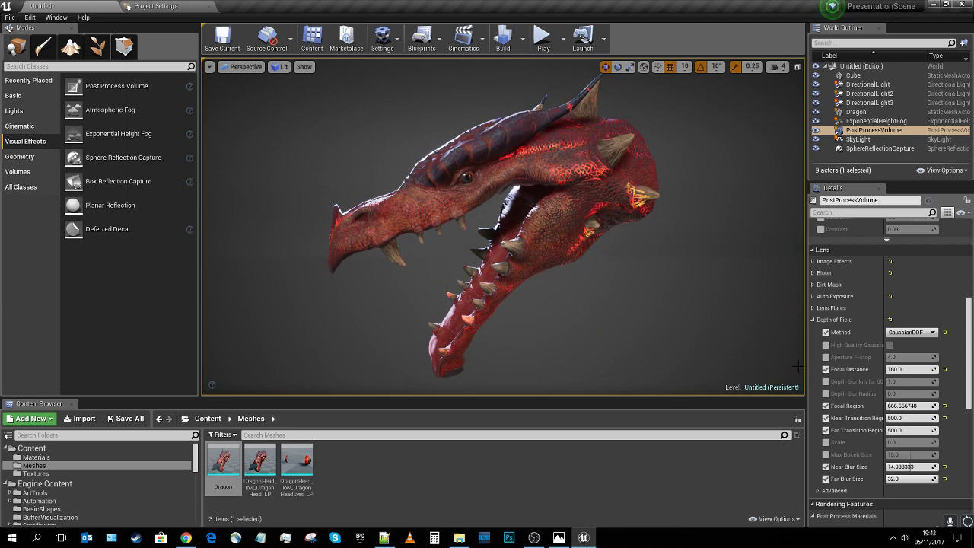
Override the Post Process Volume's Ambient Occlusion Intensity and raise it to 1.0
left_click(813, 320)
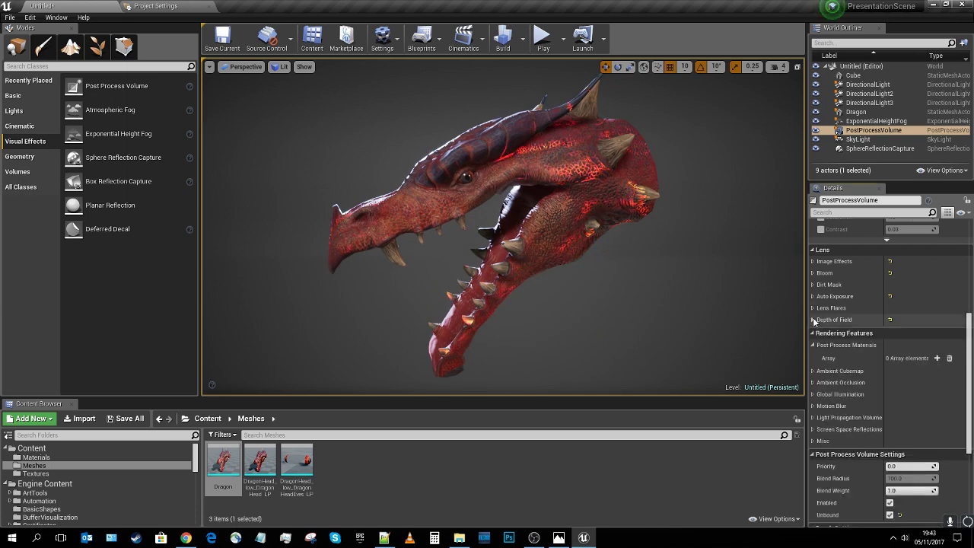
scroll(822, 357, "down", 1)
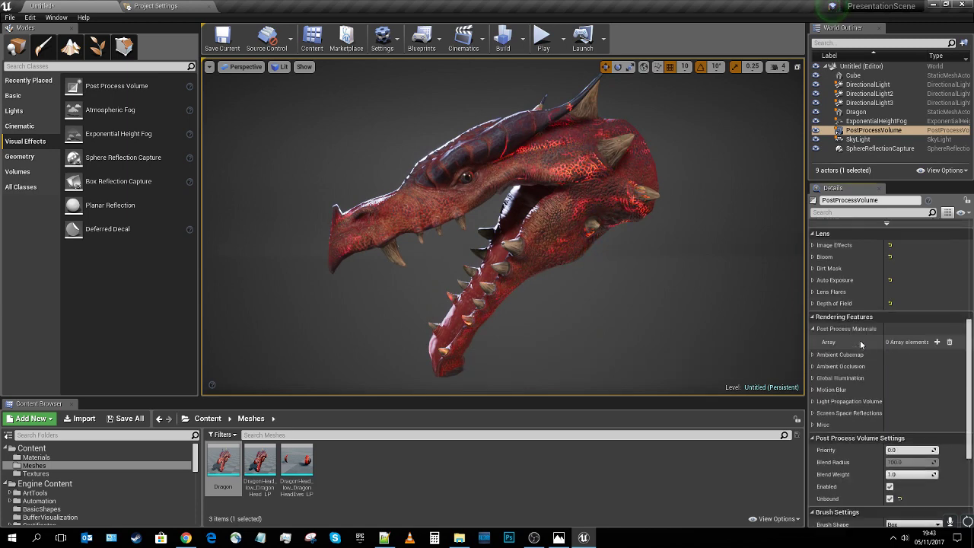
left_click(824, 366)
left_click(825, 380)
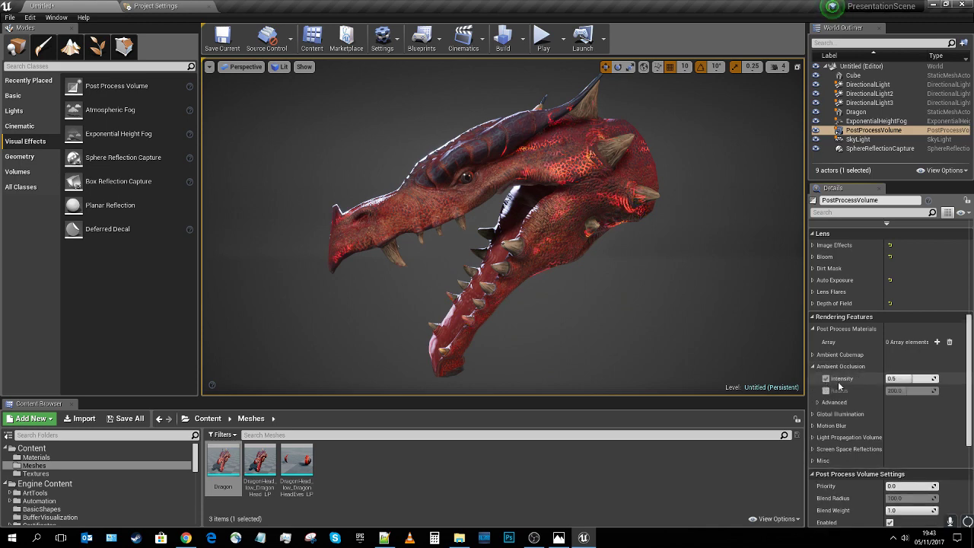
mouse_move(897, 379)
left_mouse_down()
mouse_move(870, 379)
mouse_move(925, 379)
left_mouse_up()
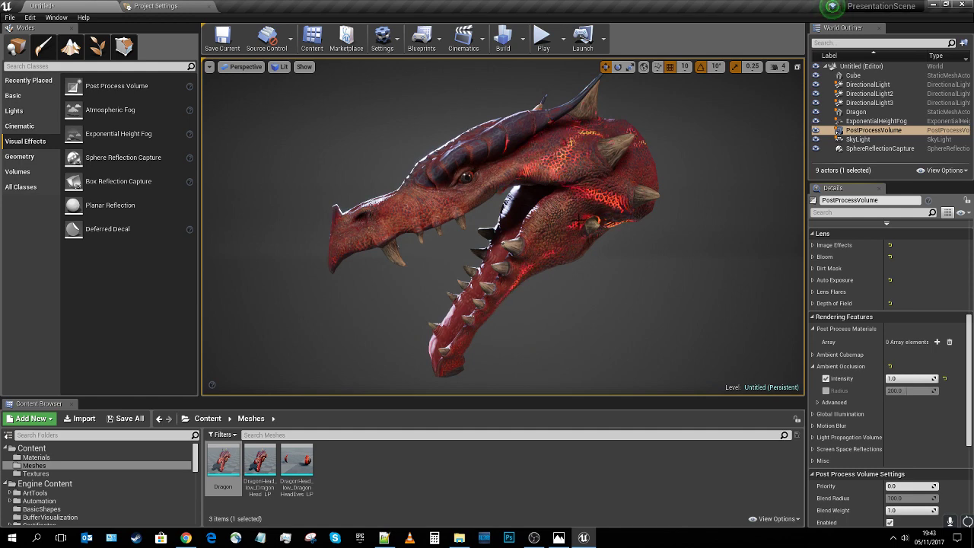
Override the Screen Space Reflections Quality and raise it to 100
left_click(813, 449)
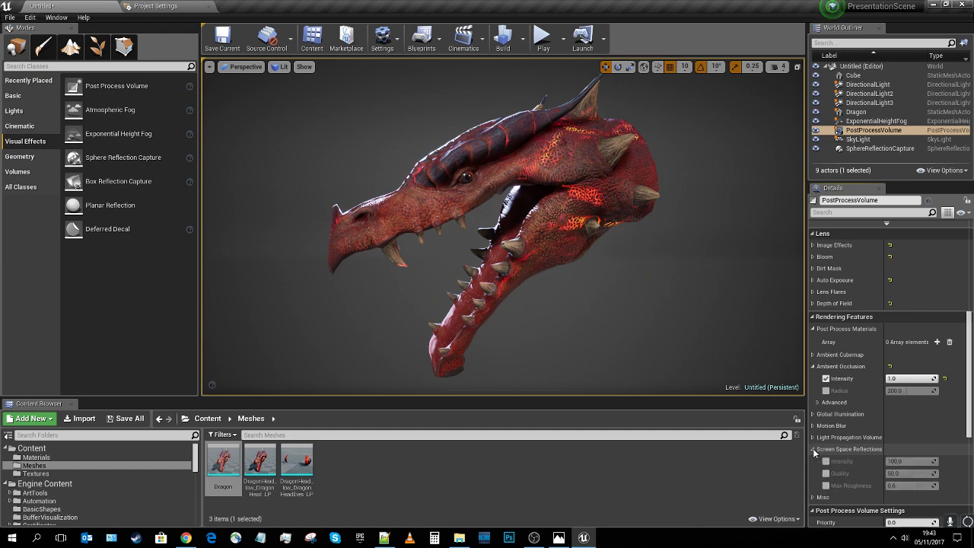
left_click(825, 473)
left_click_drag(917, 475, 944, 476)
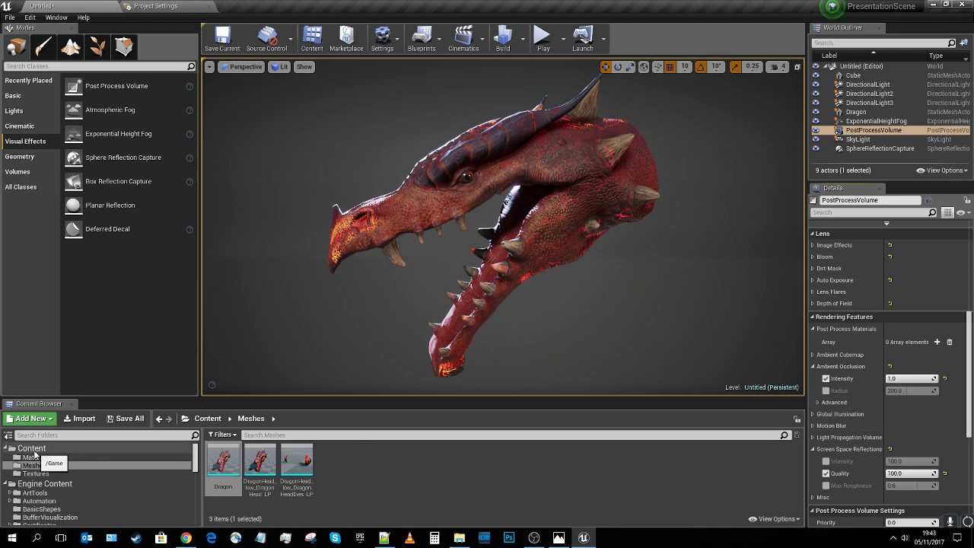
Add an asset reference element to the Post Process Materials array and assign the Mat_Sharpen material from the Content folder to it
left_click(34, 450)
left_click(482, 462)
left_click(445, 459)
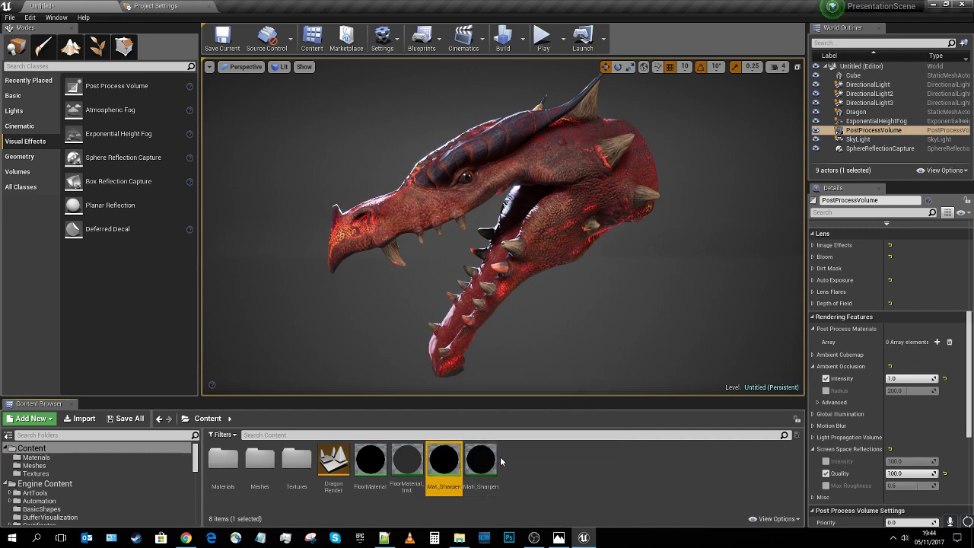
left_click(939, 343)
left_click(918, 356)
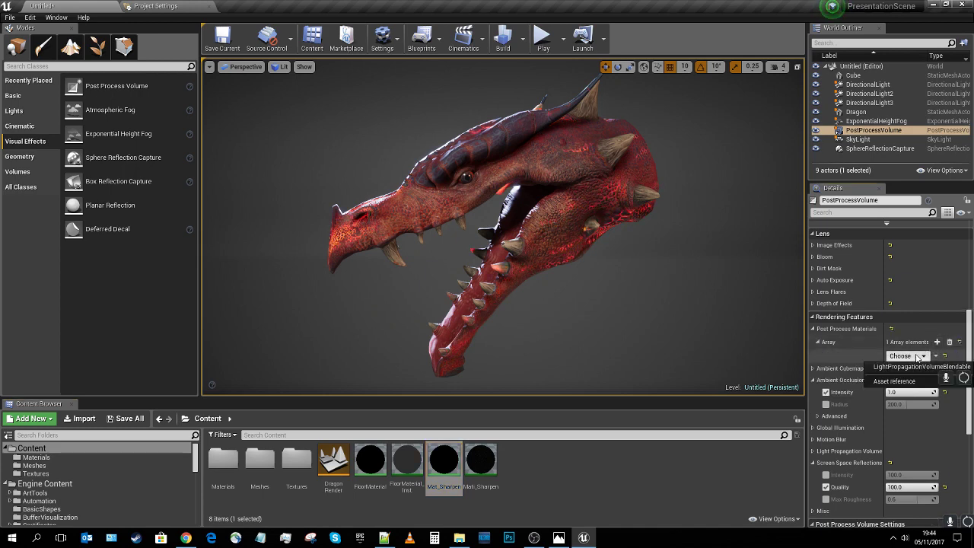
left_click(898, 380)
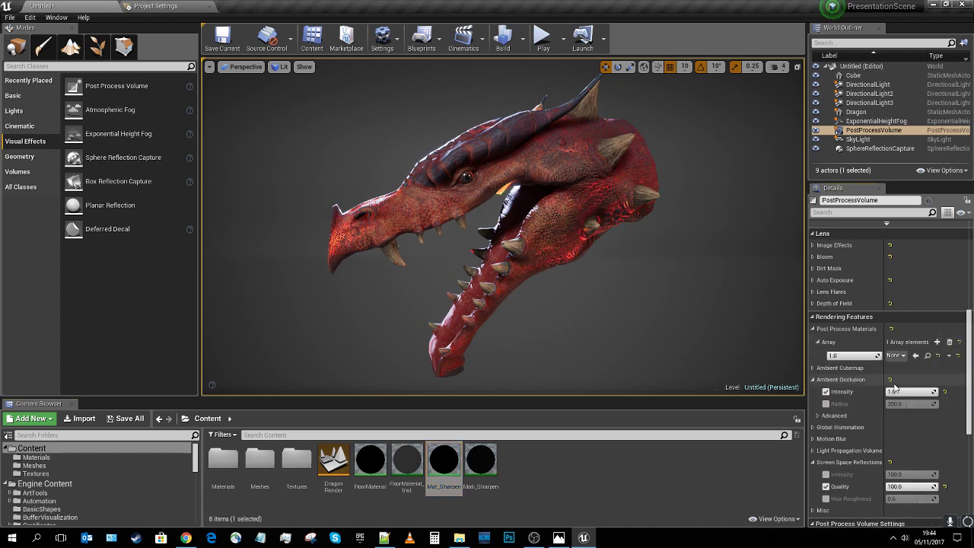
left_click(441, 461)
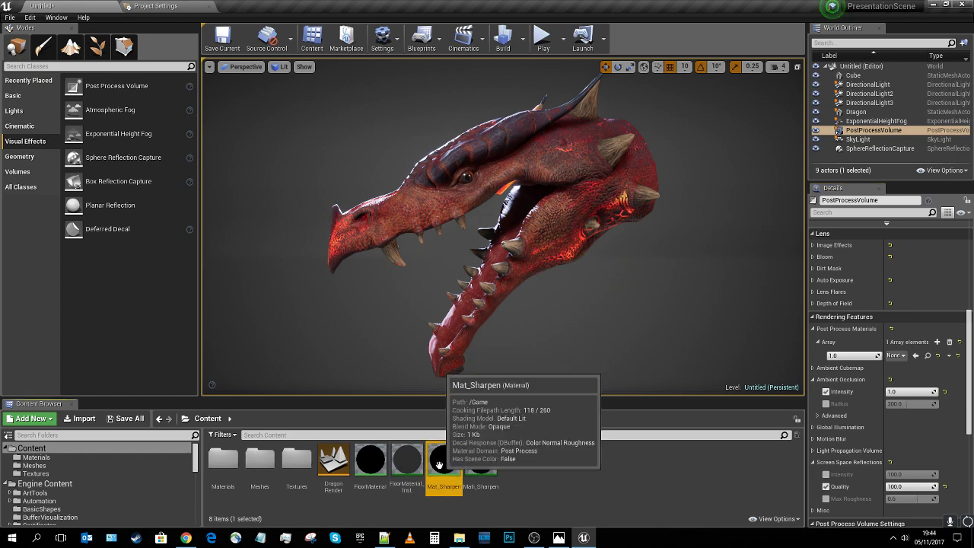
left_click_drag(439, 464, 898, 350)
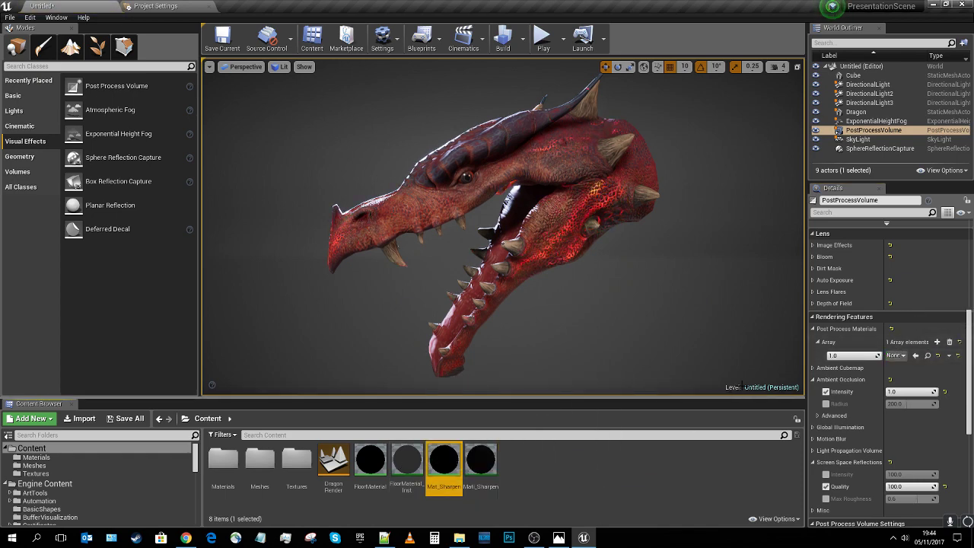
left_click_drag(444, 461, 901, 363)
Lower the Mat_Sharpen array element's weight to 0.0, deselect the volume and inspect the whole dragon head
mouse_move(674, 308)
left_mouse_down()
mouse_move(673, 228)
mouse_move(673, 308)
left_mouse_up()
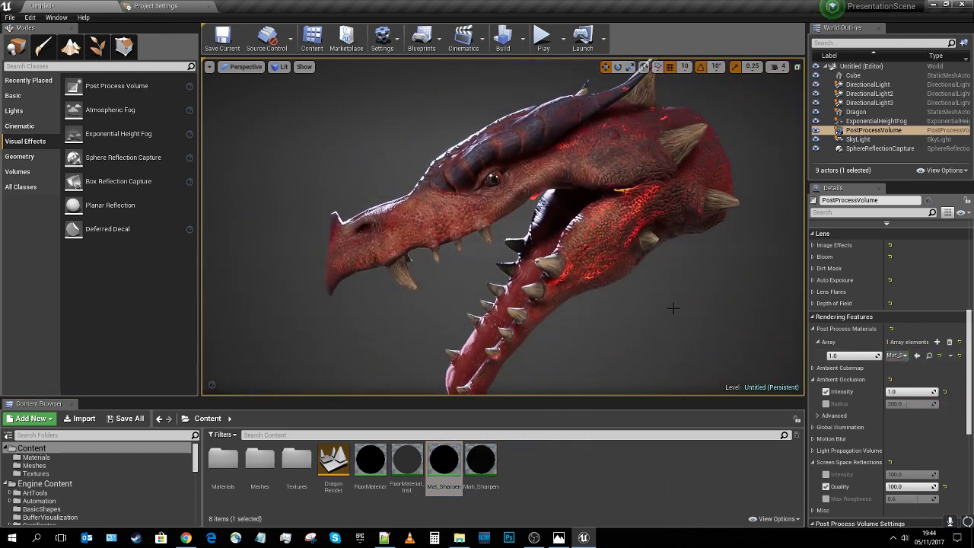
left_click_drag(872, 355, 830, 355)
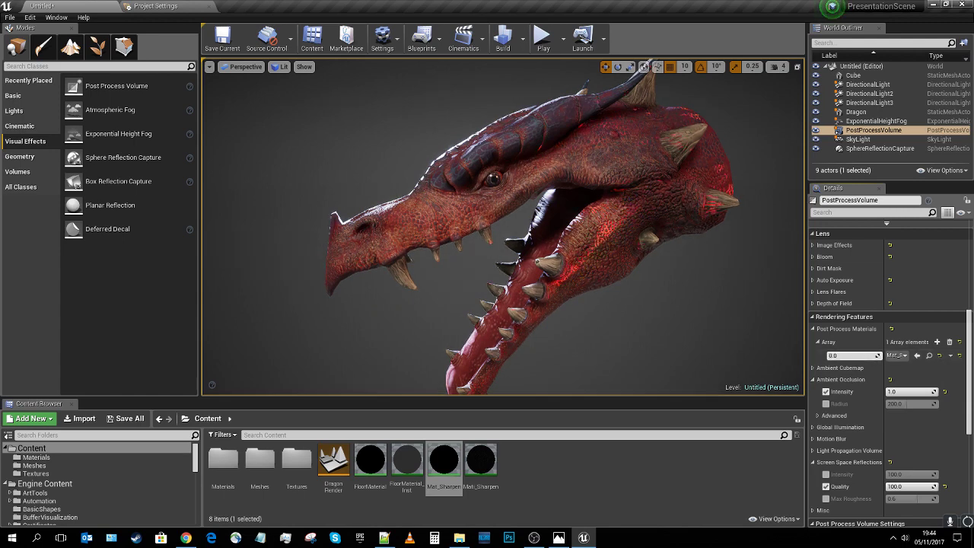
left_click(763, 171)
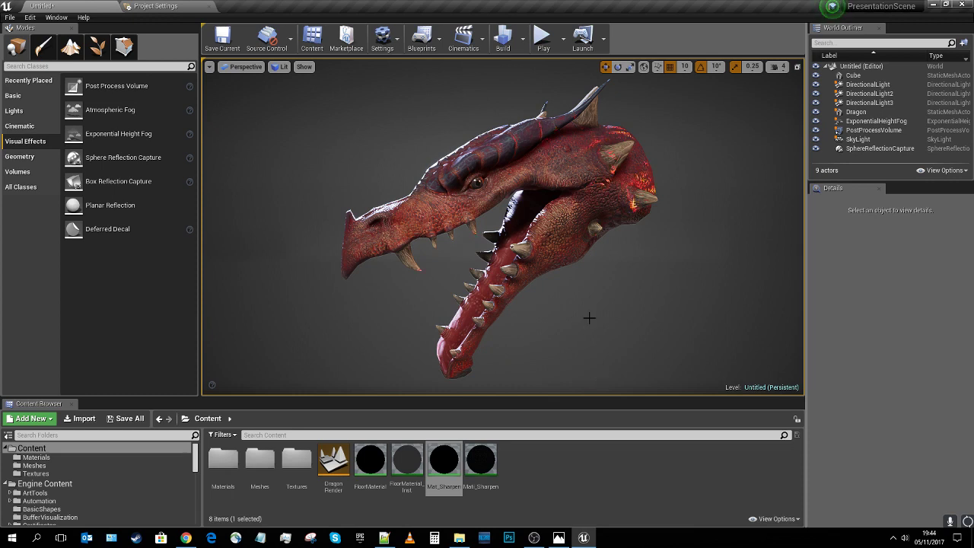
right_click_drag(601, 290, 613, 288)
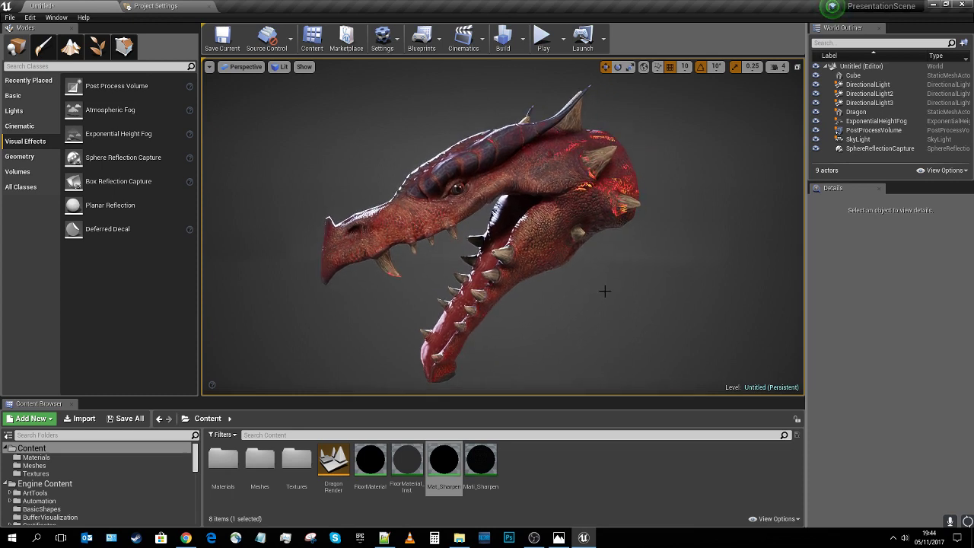
Compare the dragon head in the viewport with the Lavadragon.bmp reference render in Photos
left_click(868, 84)
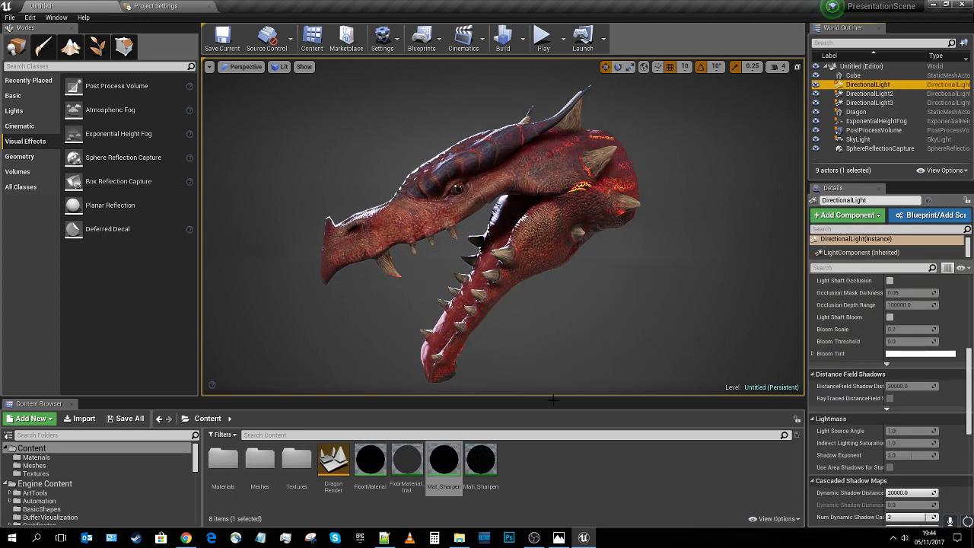
left_click(561, 537)
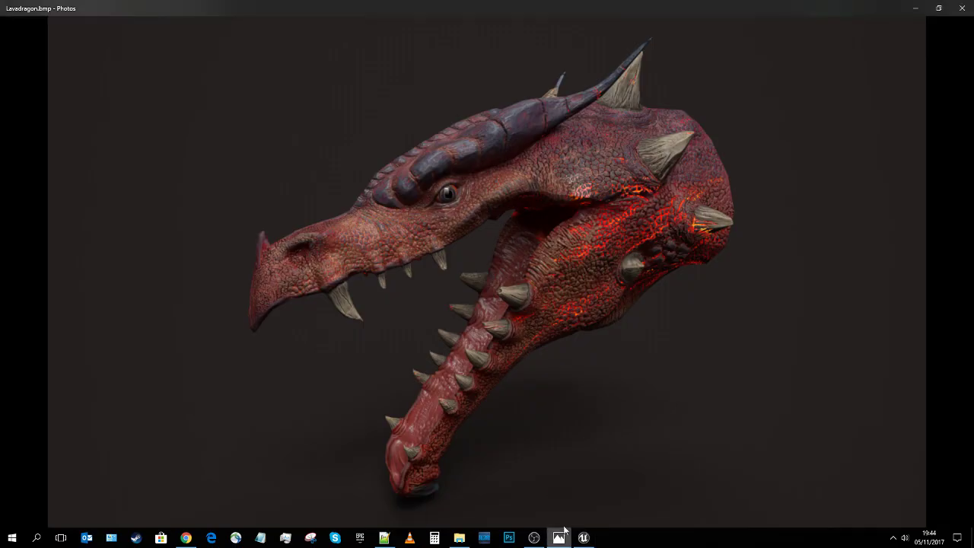
left_click(584, 538)
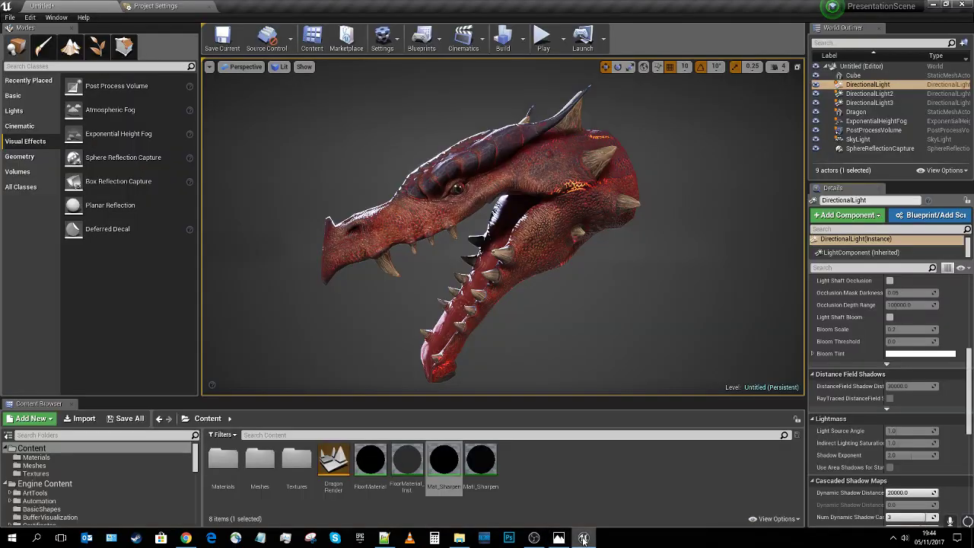
left_click(594, 323)
scroll(852, 324, "up", 3)
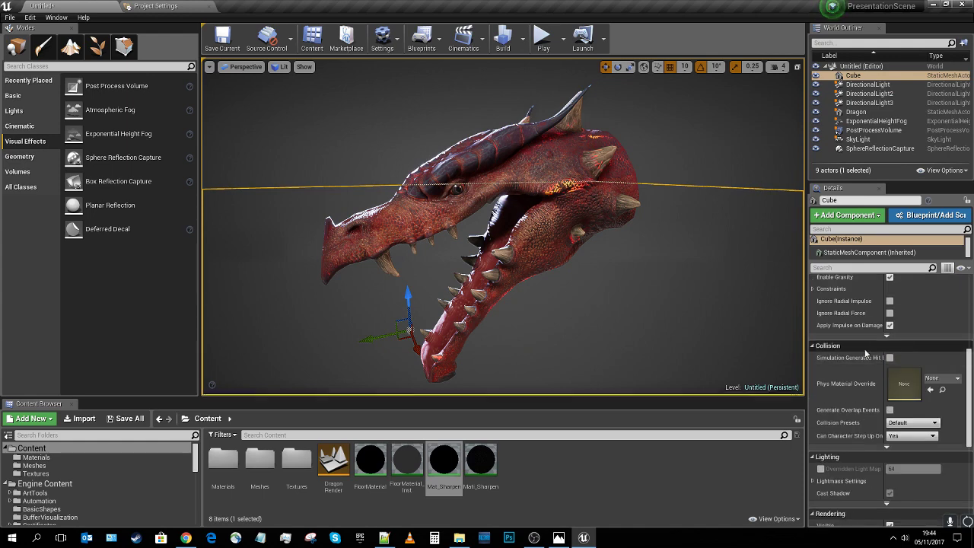
left_click(712, 189)
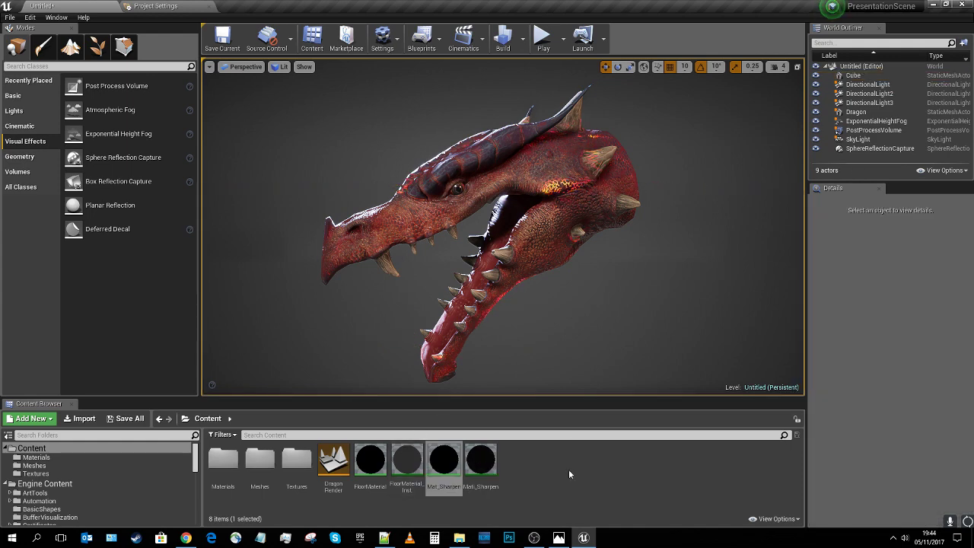
mouse_move(583, 537)
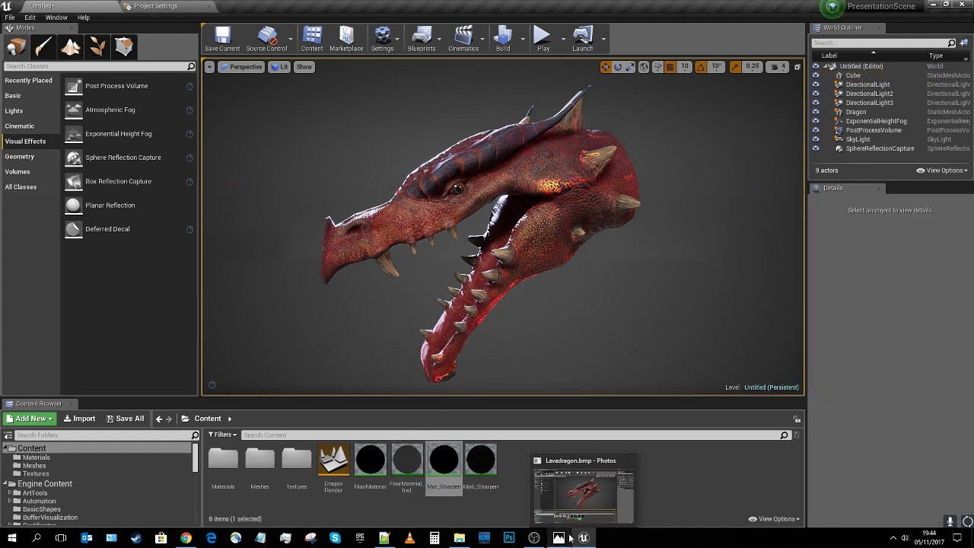
left_click(584, 517)
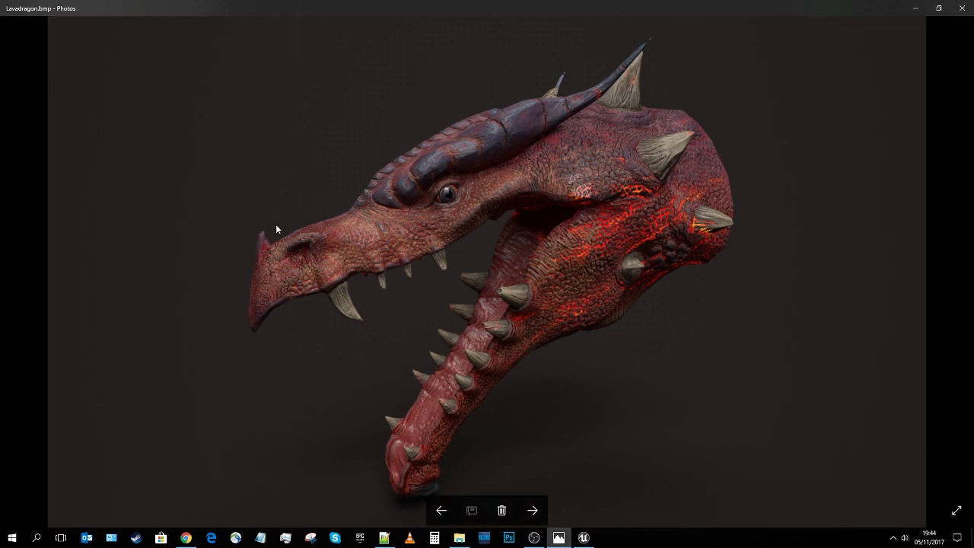
Switch back to the Unreal Editor, open FloorMaterial and add a vector parameter node above the Grey parameter
left_click(593, 539)
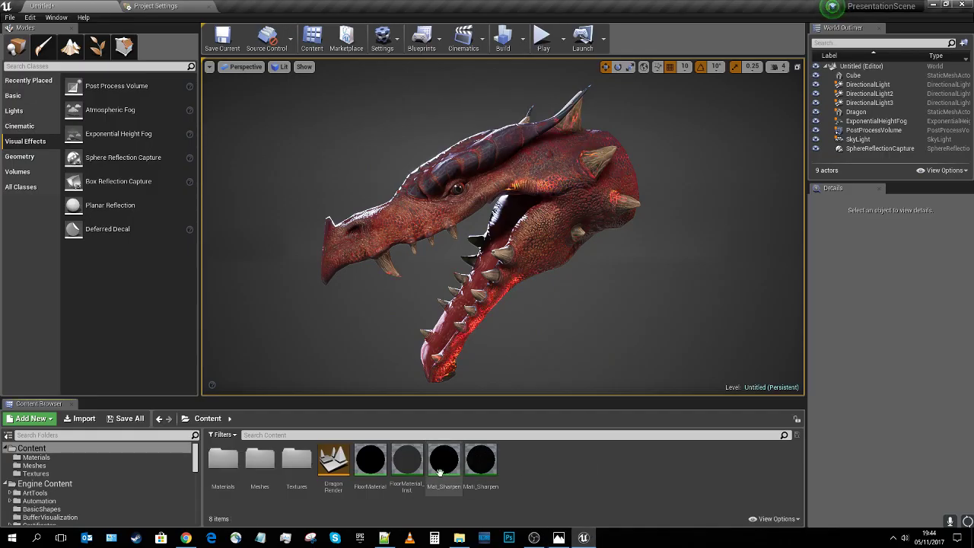
double_click(370, 458)
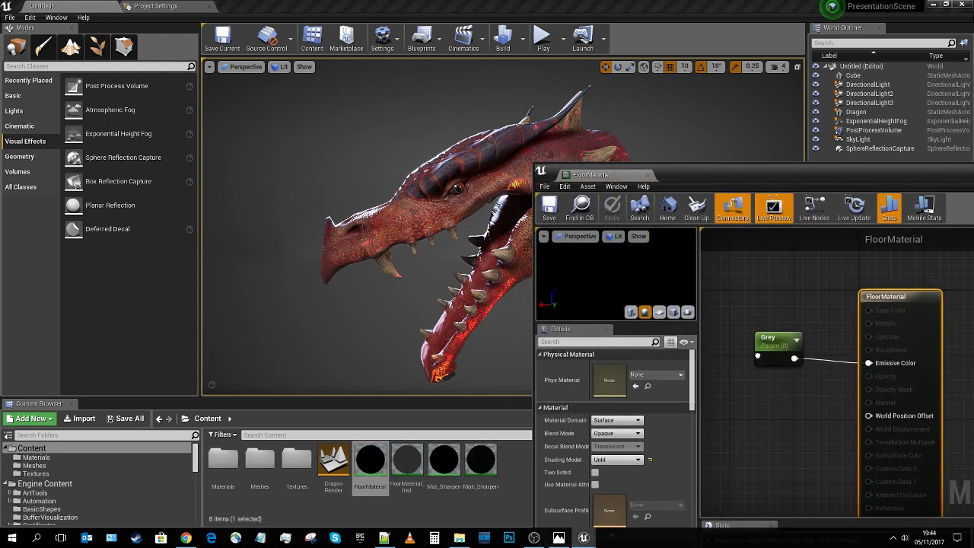
left_click(741, 286)
left_click_drag(770, 306, 748, 274)
right_click_drag(791, 358, 800, 395)
right_click(779, 304)
left_click(795, 309)
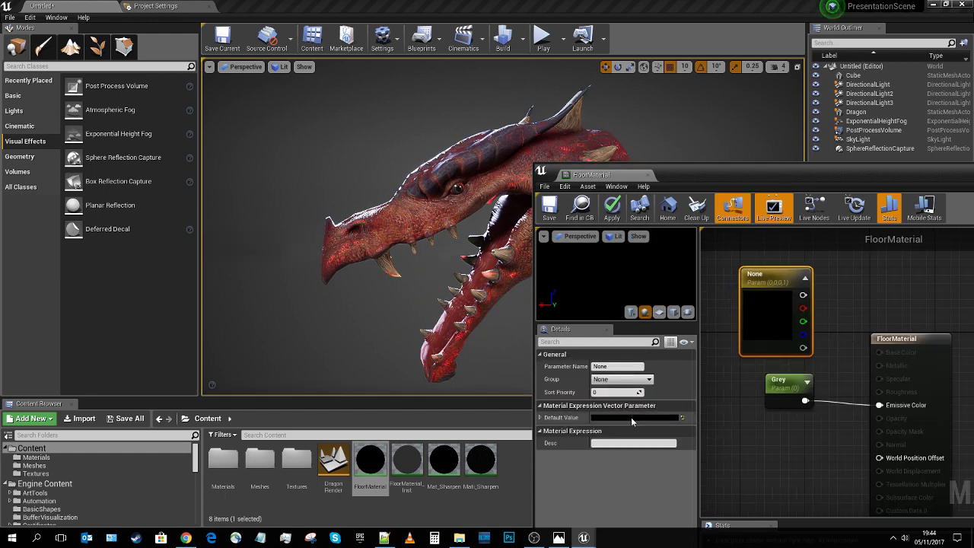
Name the new vector parameter GreyColour
right_click_drag(734, 374, 749, 373)
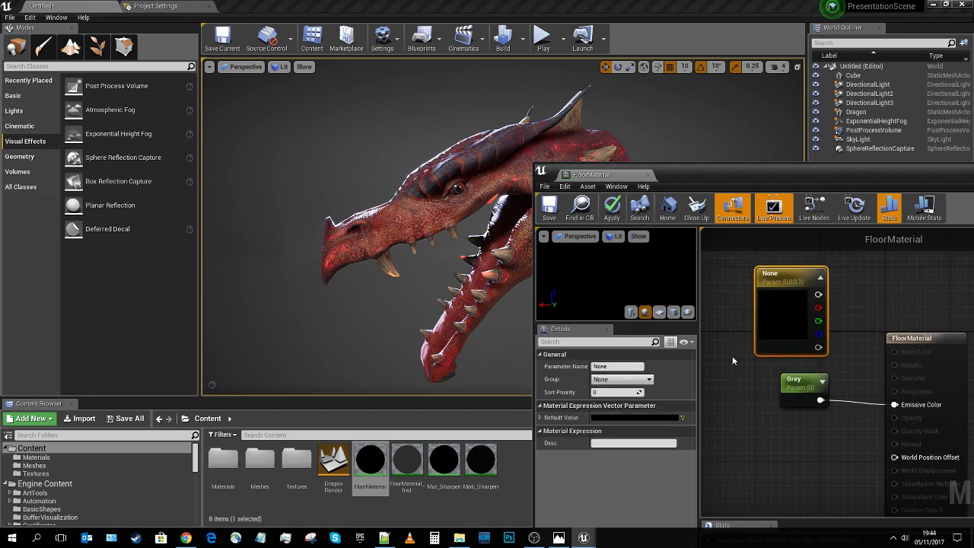
left_click(630, 366)
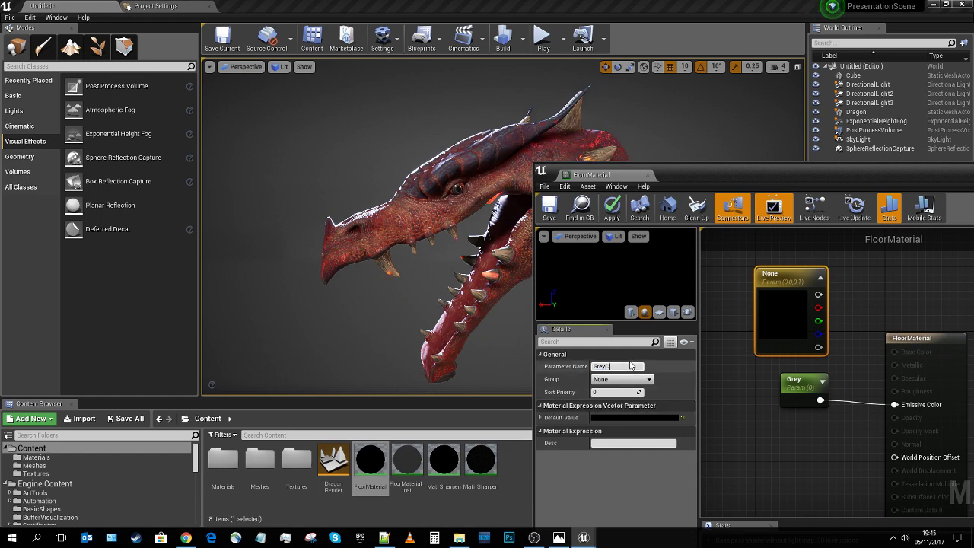
type("lour")
key("Return")
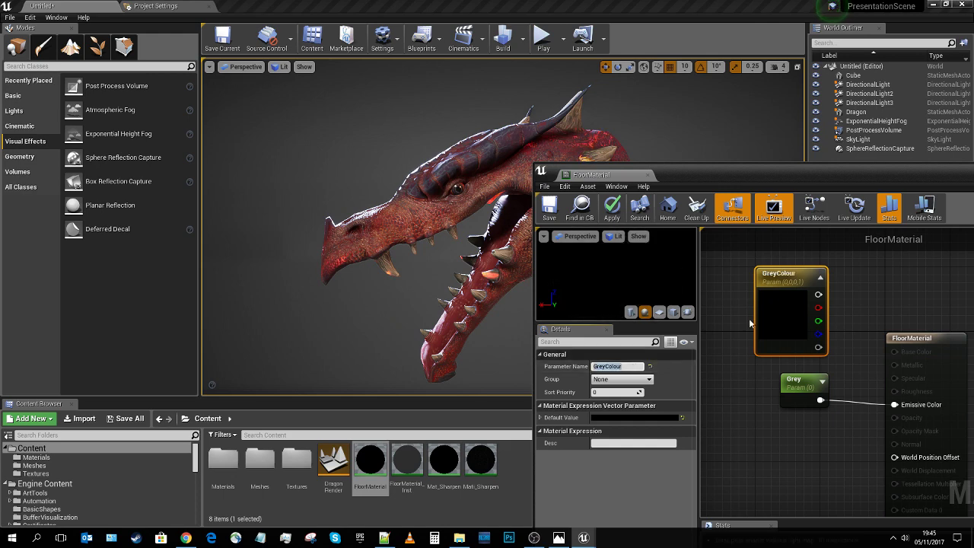
Set GreyColour's default to a dark warm grey with saturation 0.271 and value 0.020833
double_click(791, 289)
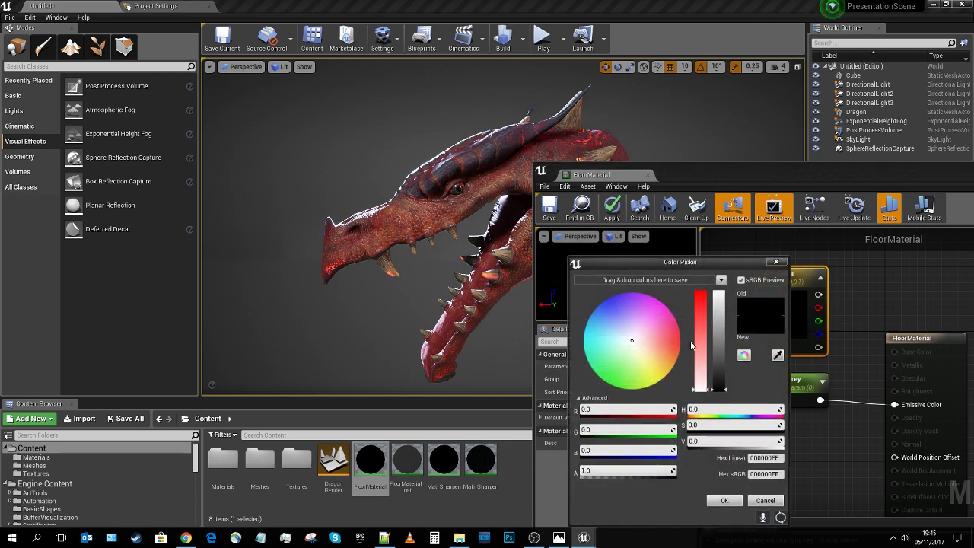
left_click(664, 348)
left_click_drag(732, 425, 713, 425)
left_click_drag(724, 390, 722, 388)
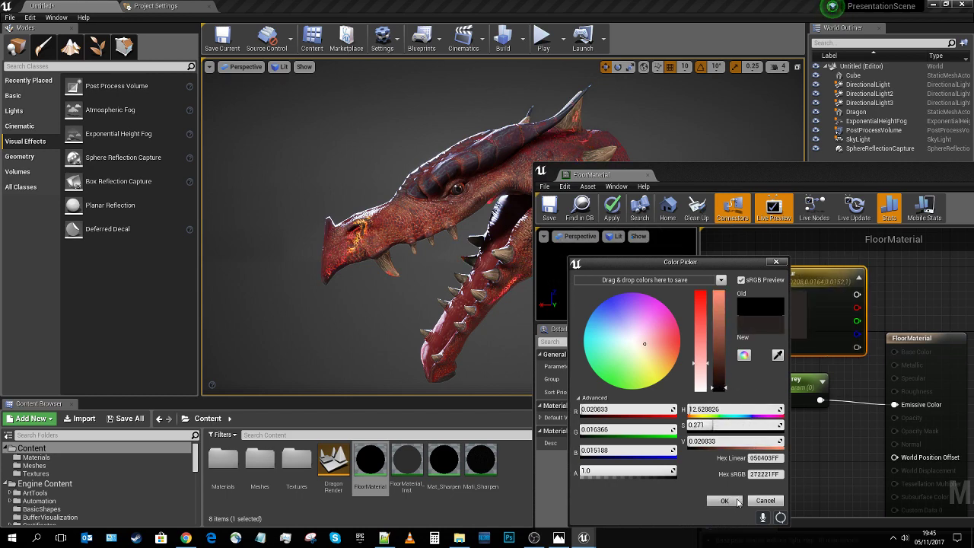
left_click(735, 503)
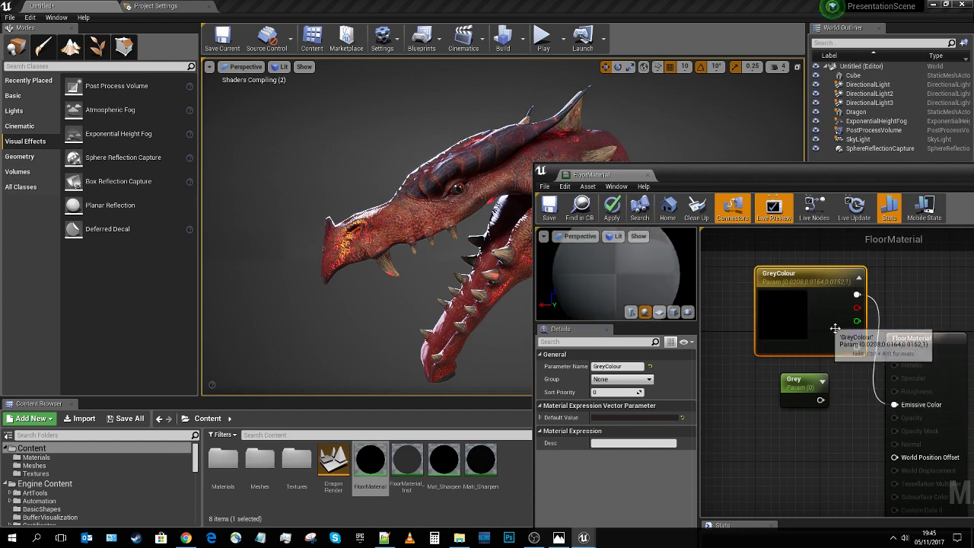
Connect GreyColour to FloorMaterial's Emissive Color in place of Grey, then save and close the material
left_click_drag(815, 314, 790, 314)
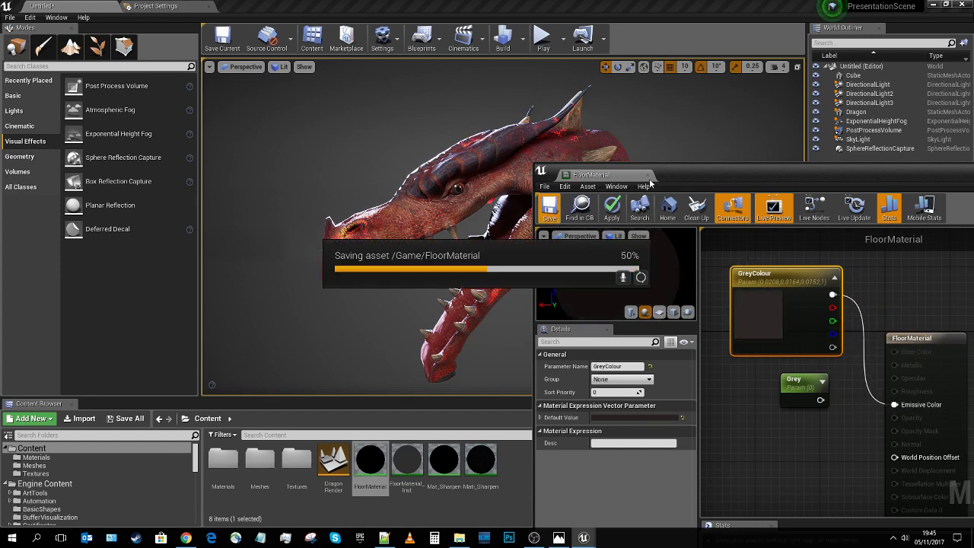
key("ctrl+s")
left_click(648, 176)
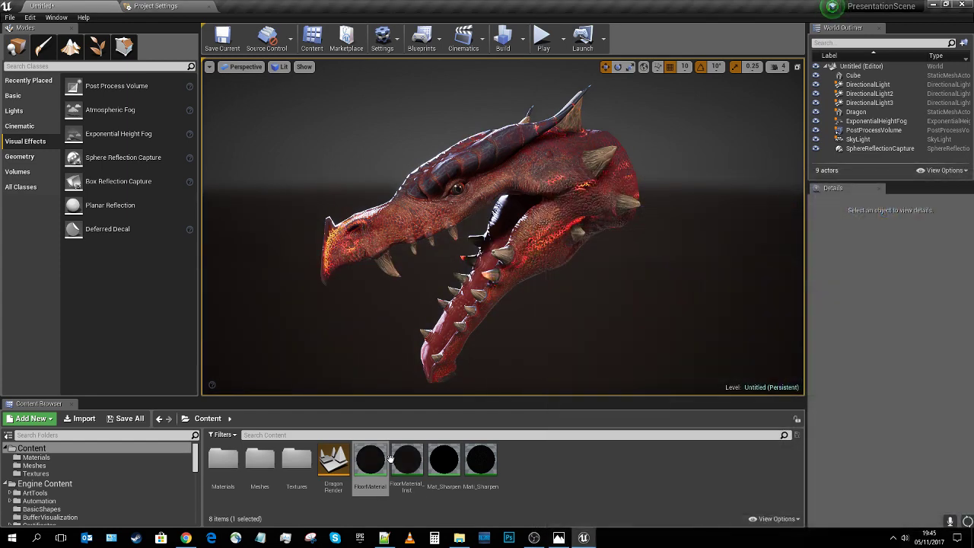
Override GreyColour in FloorMaterial_Inst with R 0.03125, G 0.028036, B 0.027188 and close the instance
double_click(414, 476)
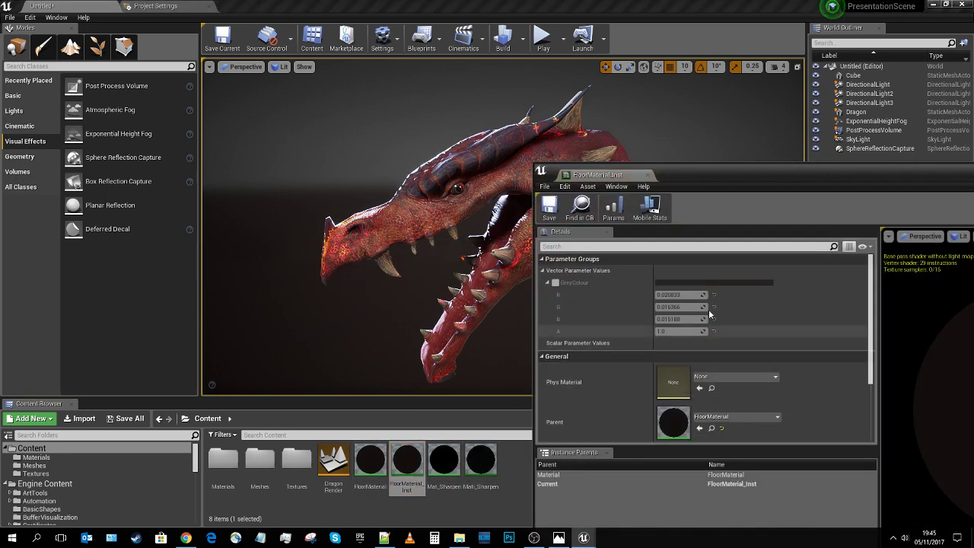
left_click(556, 282)
left_click(714, 283)
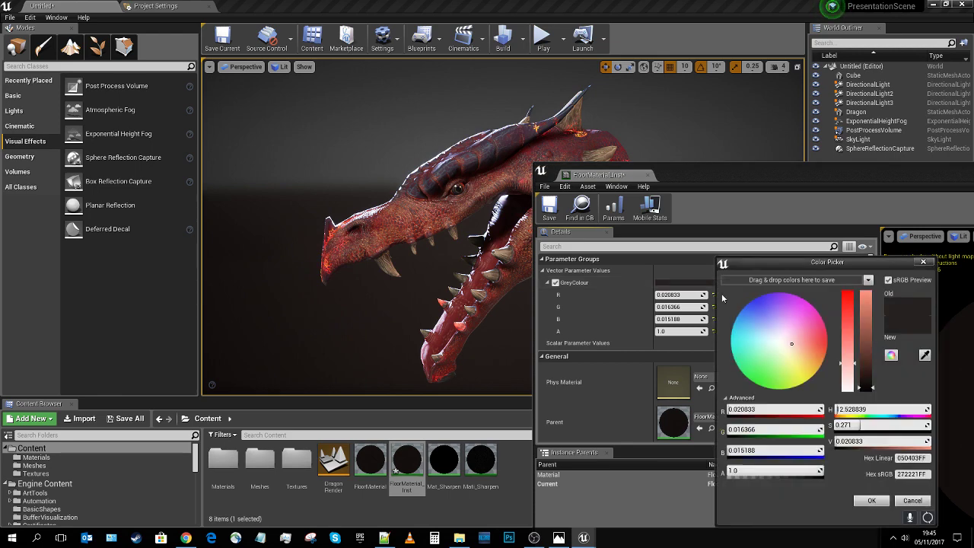
left_click_drag(863, 388, 846, 426)
left_click_drag(866, 383, 865, 386)
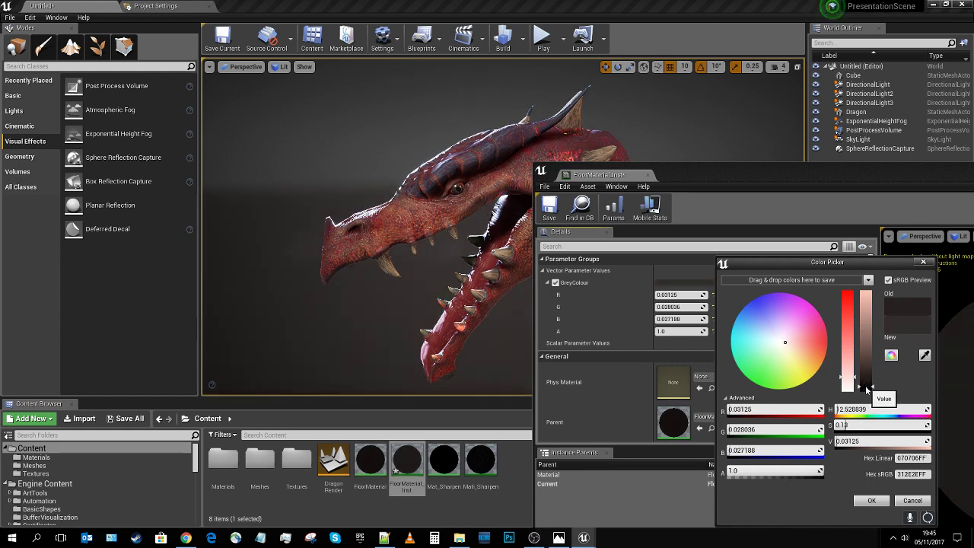
left_click(871, 499)
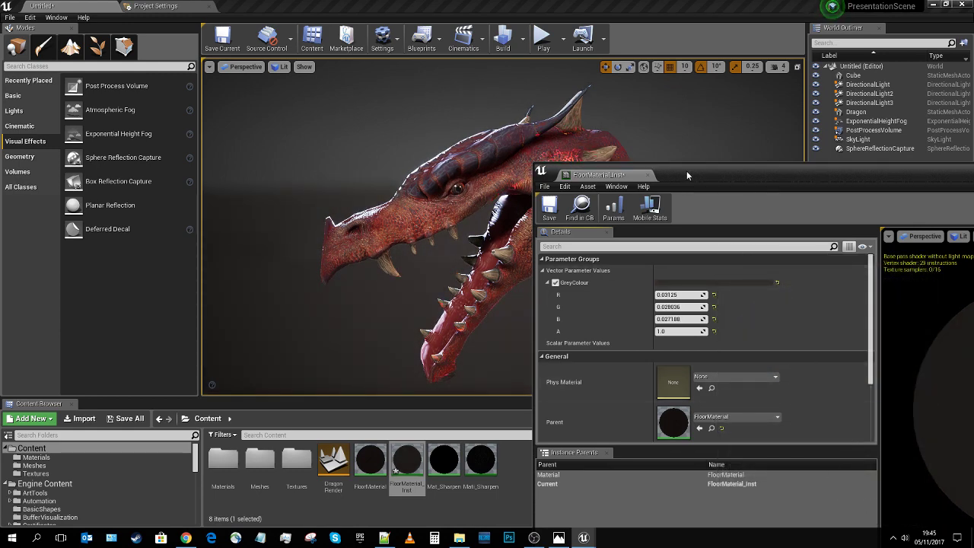
left_click(647, 176)
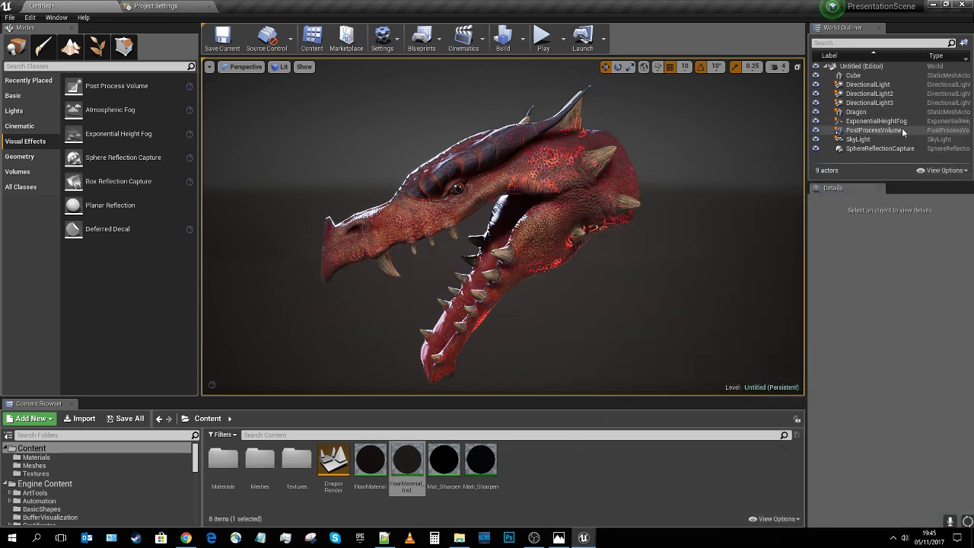
Set the ExponentialHeightFog's inscattering color by sampling the floor background in the viewport, then deselect the fog
left_click(907, 123)
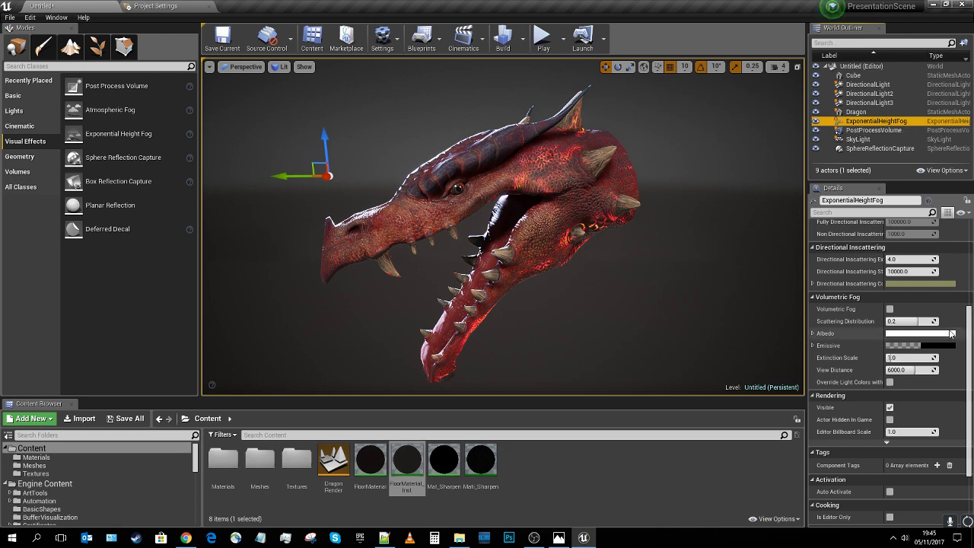
scroll(954, 326, "down", 2)
scroll(933, 316, "up", 1)
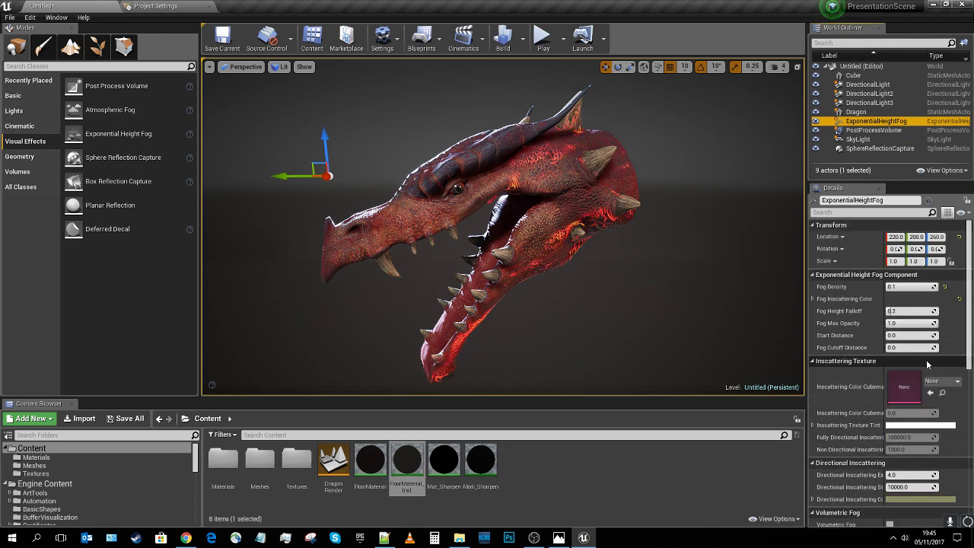
left_click(933, 299)
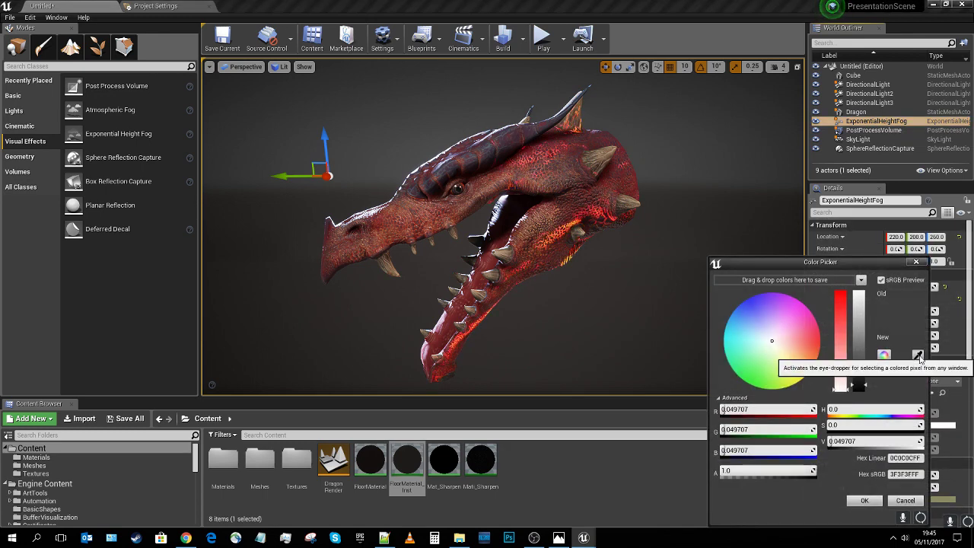
left_click(634, 313)
key("Escape")
left_click_drag(703, 302, 717, 268, "alt")
right_click_drag(687, 271, 687, 271)
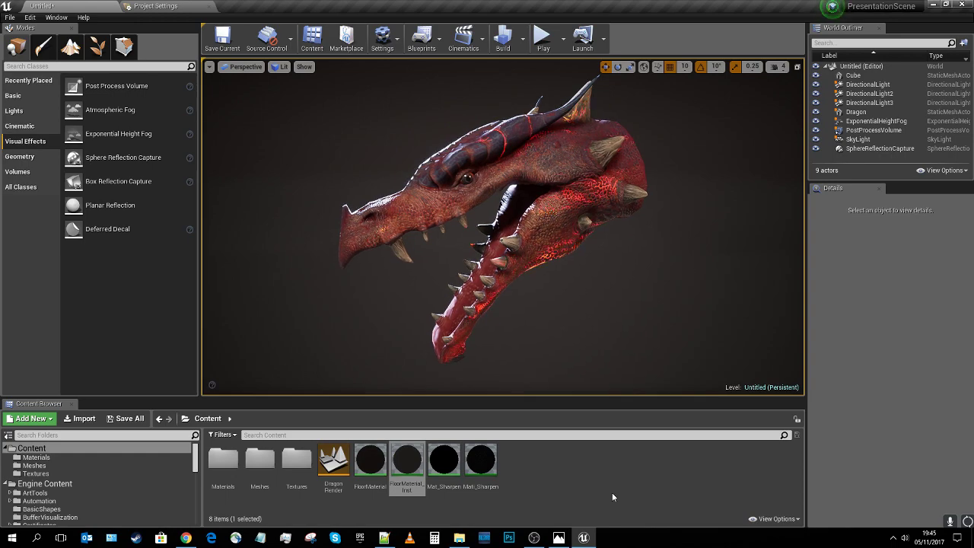
Check the Lavadragon.bmp reference in Photos again and reframe the dragon head in Unreal to match its angle
left_click(559, 537)
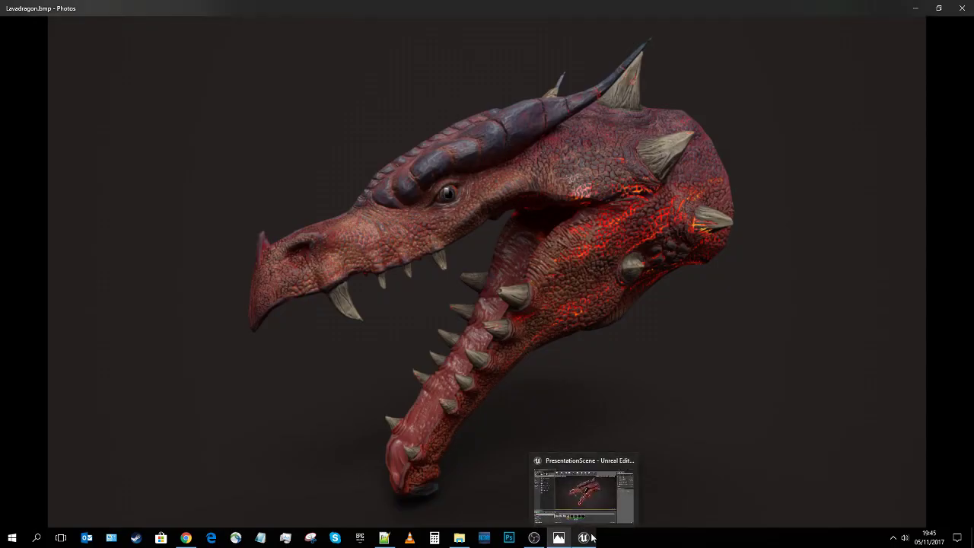
left_click(592, 537)
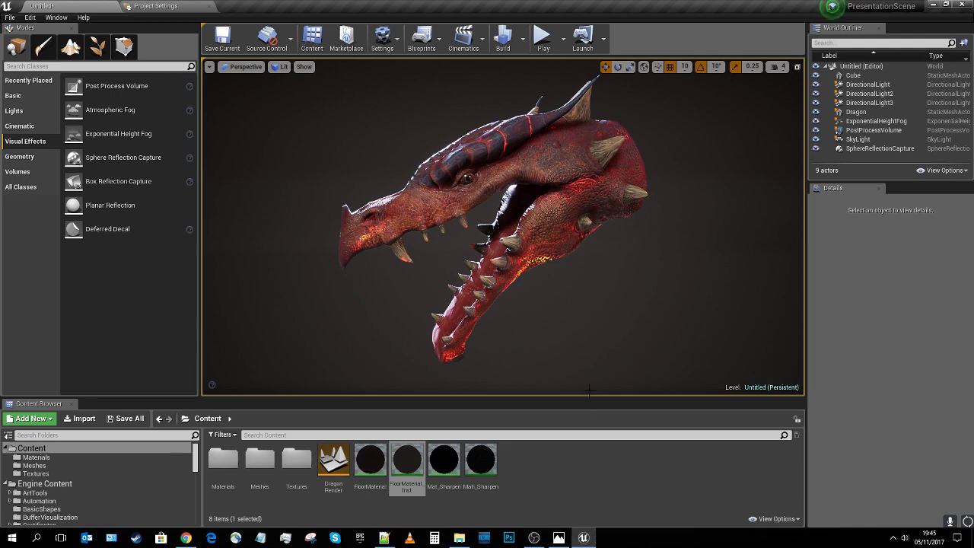
left_click_drag(589, 392, 589, 383)
right_click_drag(589, 392, 589, 386)
left_click_drag(579, 394, 590, 390, "alt")
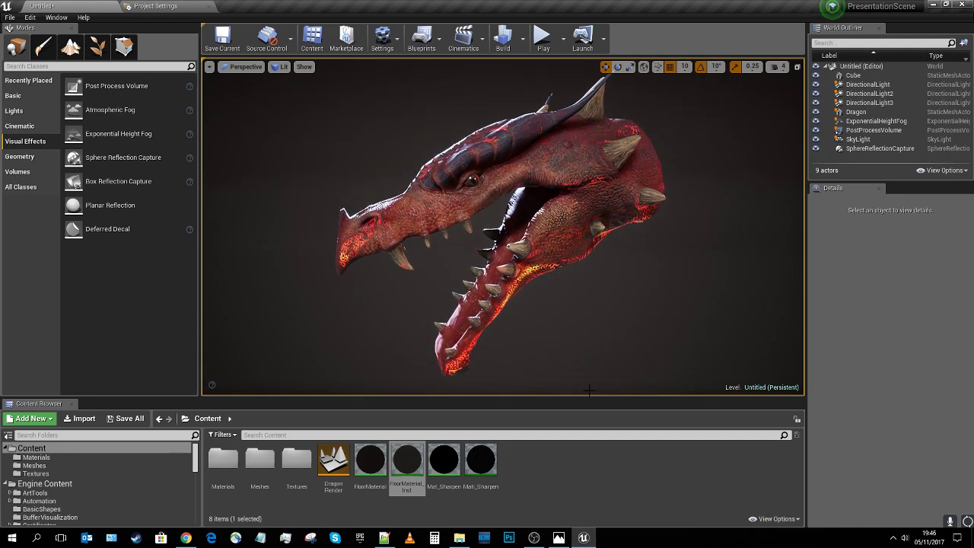
Test DirectionalLight3's intensity at 0, 2, 5 and 15, settle on 25 and deselect the light
left_click(869, 102)
left_click(910, 354)
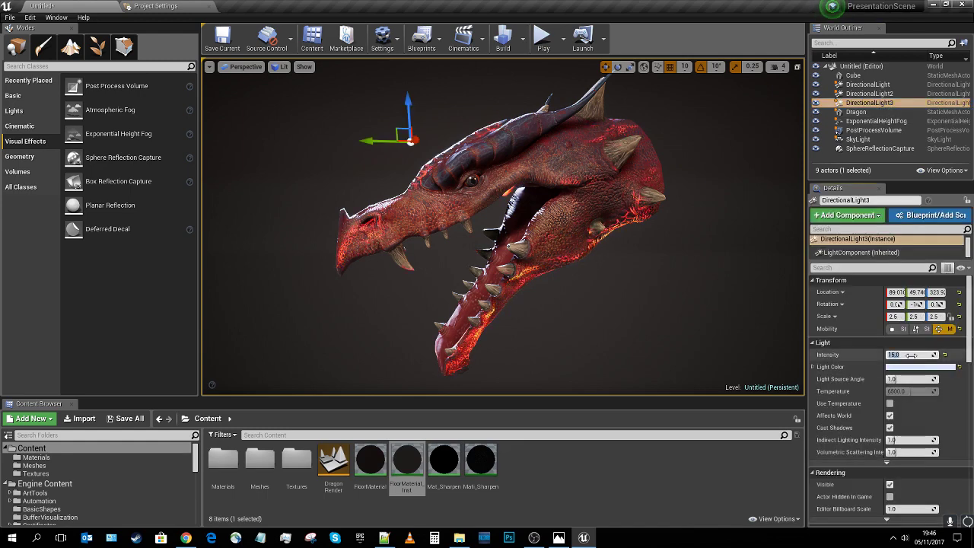
type("0")
key("Return")
type("2")
key("Return")
type("5")
key("Return")
type("15")
key("Return")
type("25")
key("Return")
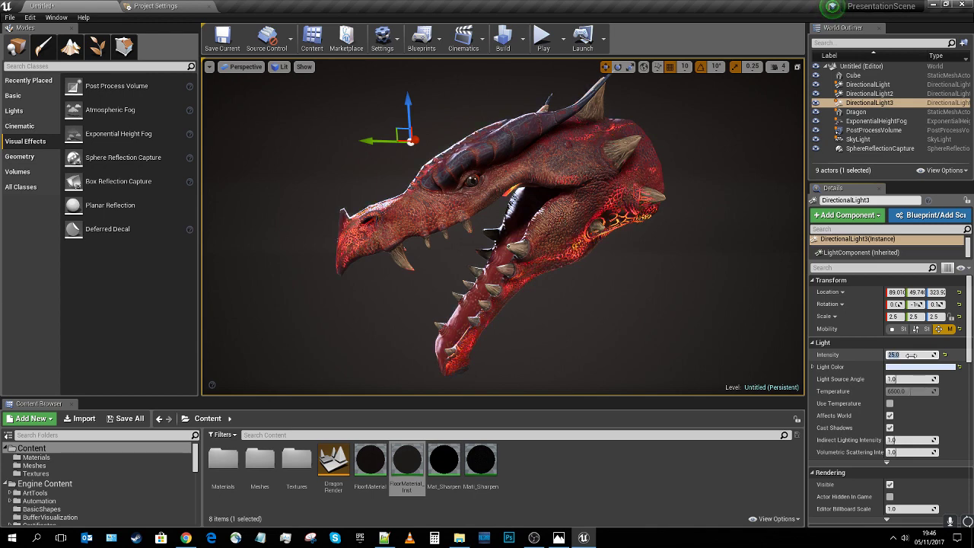
left_click(774, 256)
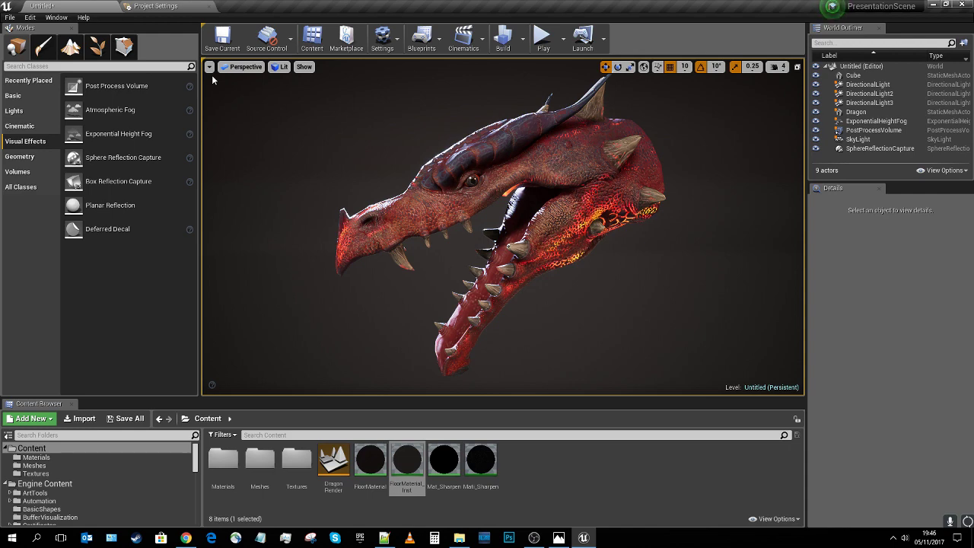
Switch the viewport to immersive mode and leave the dragon deselected
key("F11")
right_click(714, 182)
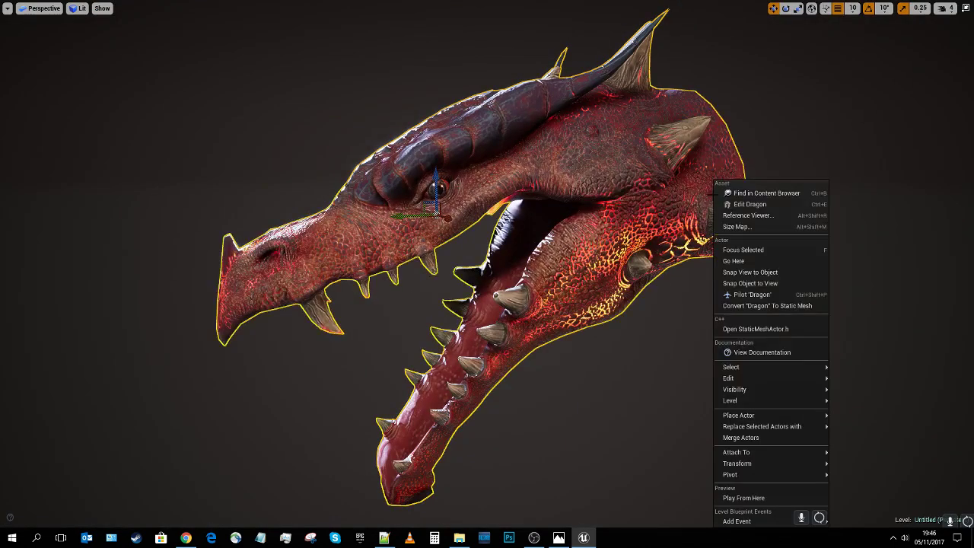
key("Escape")
key("Escape")
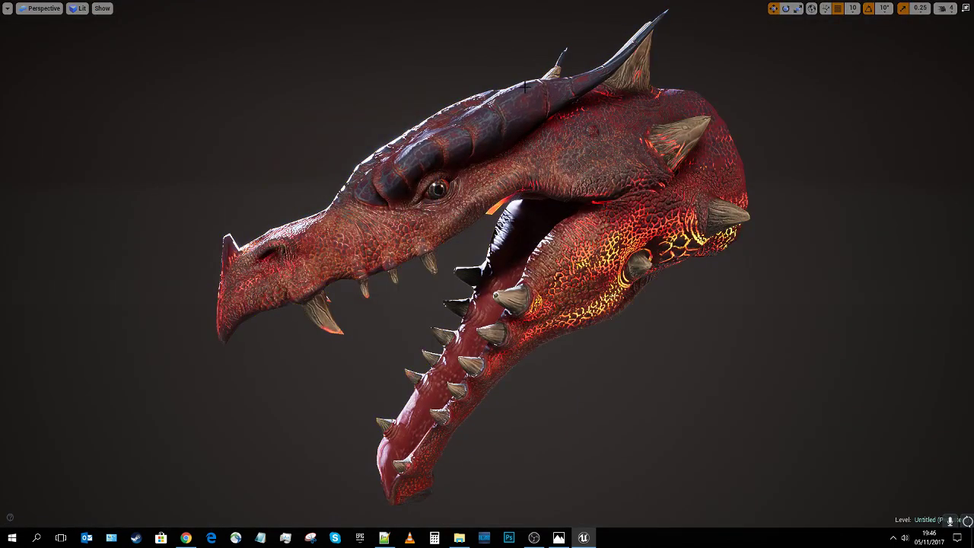
Capture a high resolution screenshot of the dragon with a size multiplier of 4 and close the capture dialog
left_click(5, 10)
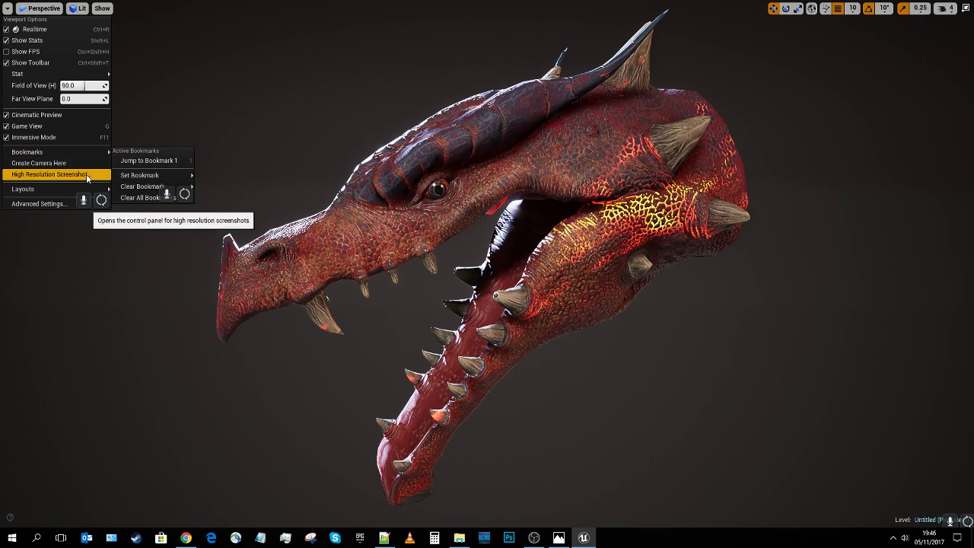
left_click(83, 174)
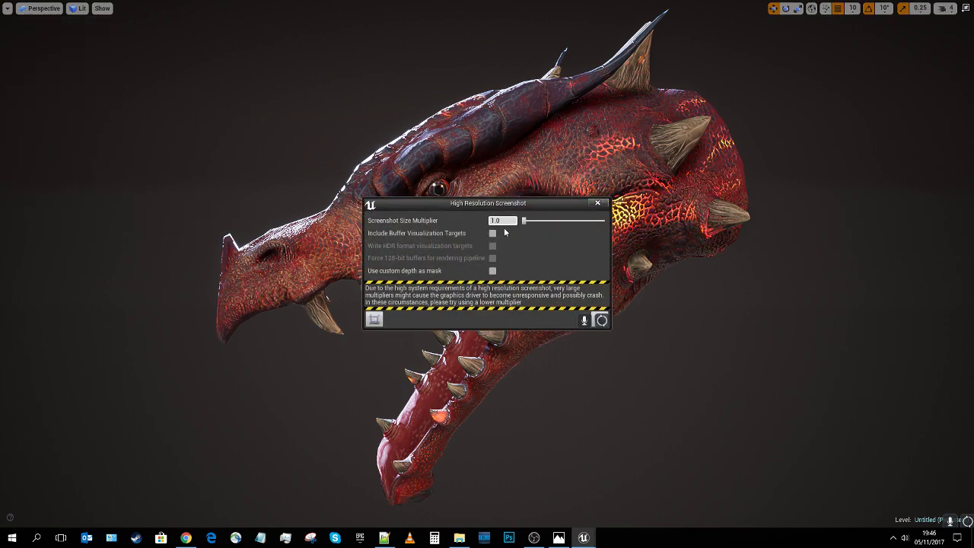
type("4")
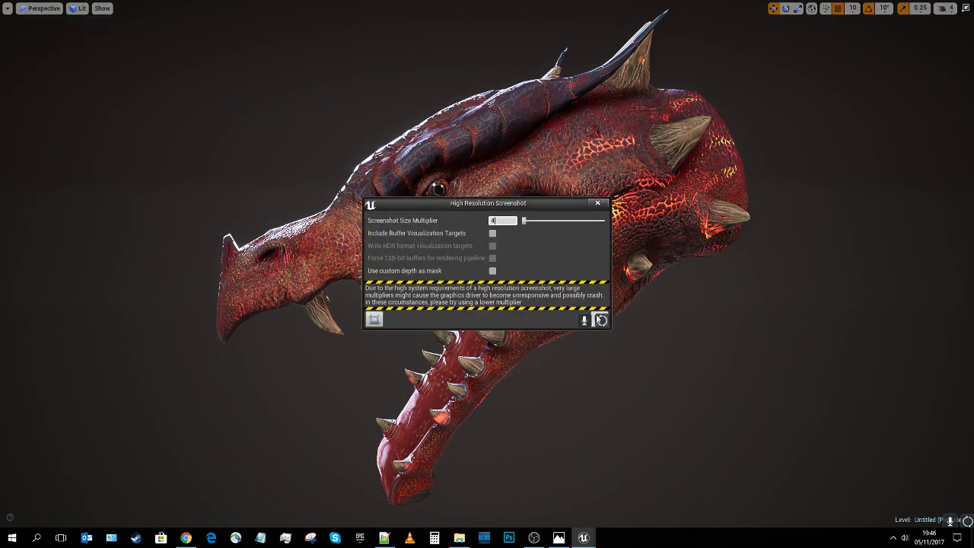
left_click(595, 321)
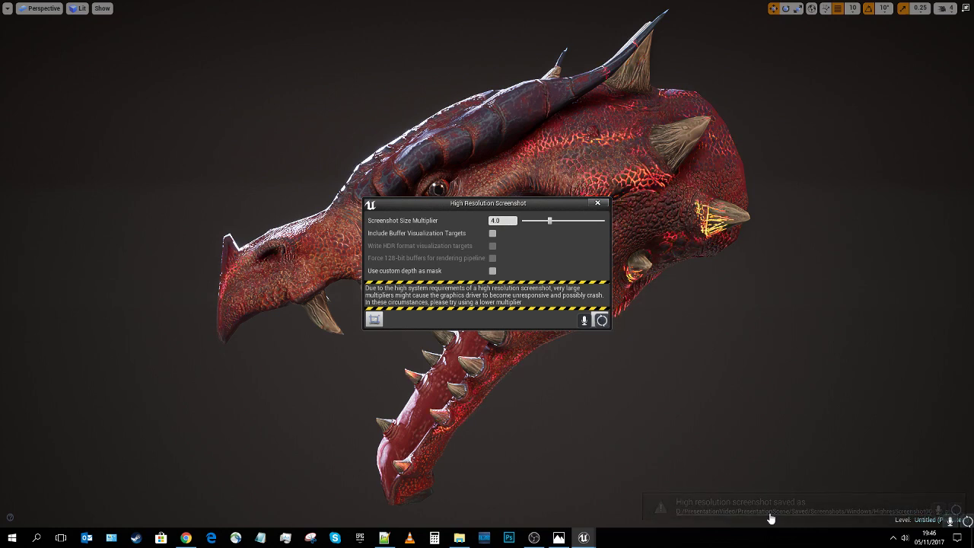
left_click(597, 202)
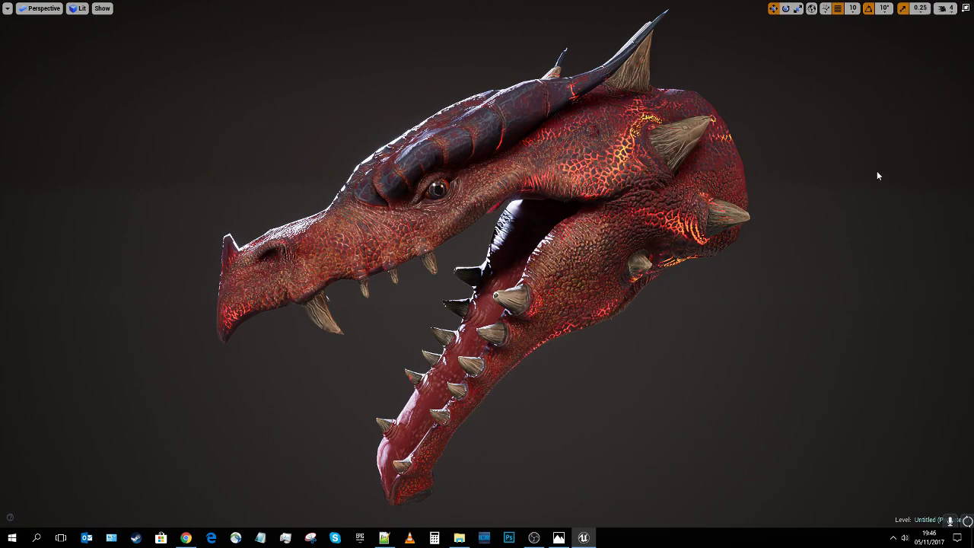
Adjust the framing of the dragon head and return the viewport from immersive mode to the normal editor layout
mouse_move(862, 158)
right_mouse_down()
mouse_move(772, 153)
mouse_move(876, 145)
mouse_move(829, 149)
mouse_move(818, 171)
mouse_move(852, 140)
mouse_move(826, 175)
mouse_move(822, 164)
mouse_move(849, 145)
mouse_move(867, 163)
mouse_move(898, 169)
mouse_move(892, 180)
mouse_move(902, 171)
mouse_move(872, 163)
mouse_move(910, 168)
mouse_move(856, 153)
right_mouse_up()
key("f")
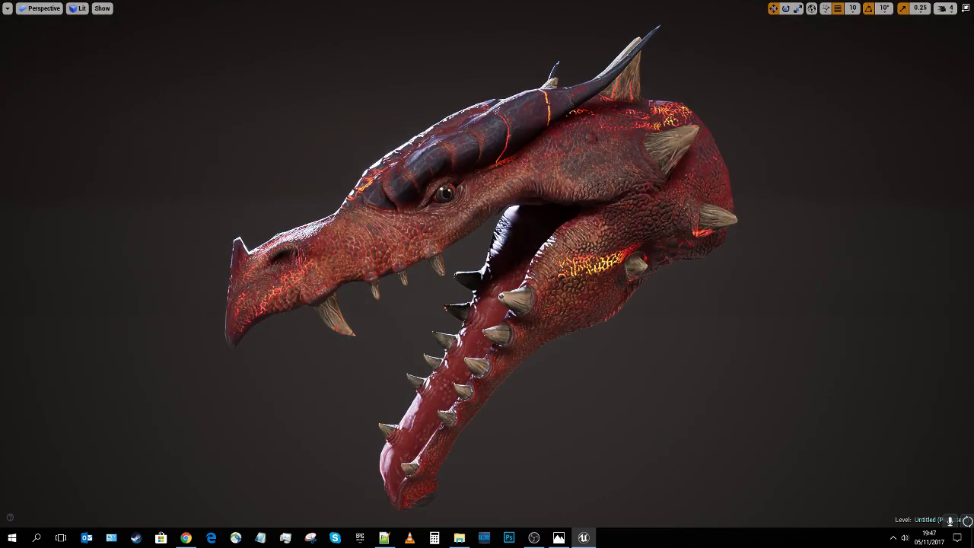
left_click(966, 8)
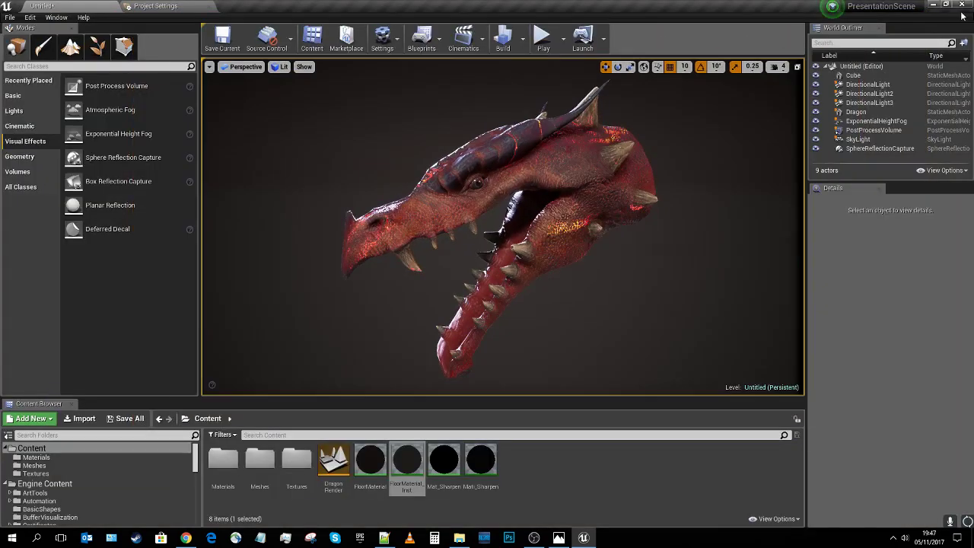
Create a camera at the current viewport view and select it in the scene's actor list
left_click(209, 67)
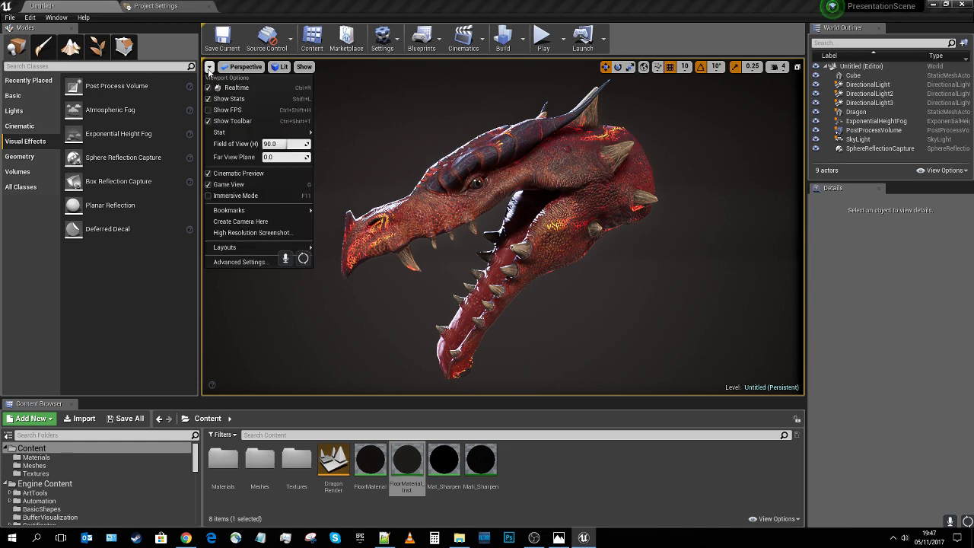
left_click(270, 222)
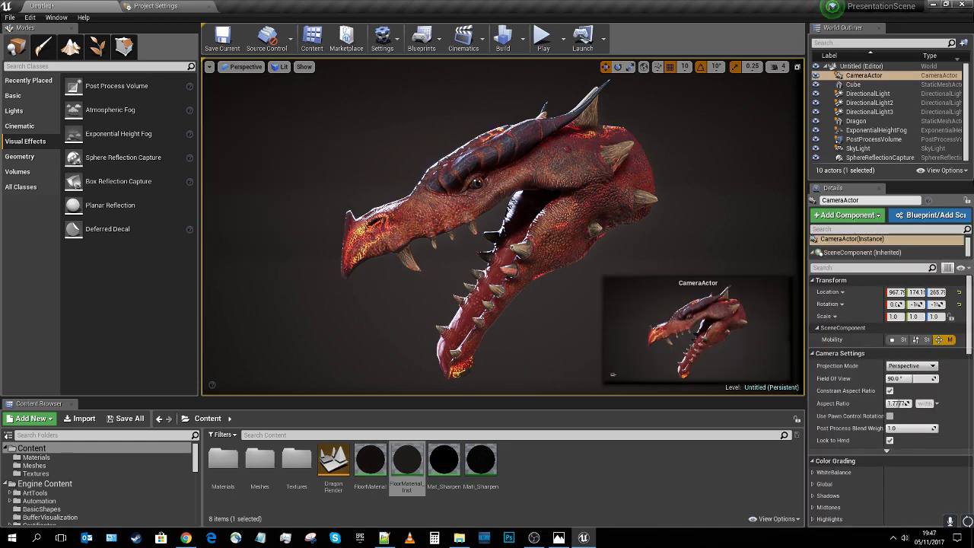
left_click(898, 77)
double_click(899, 77)
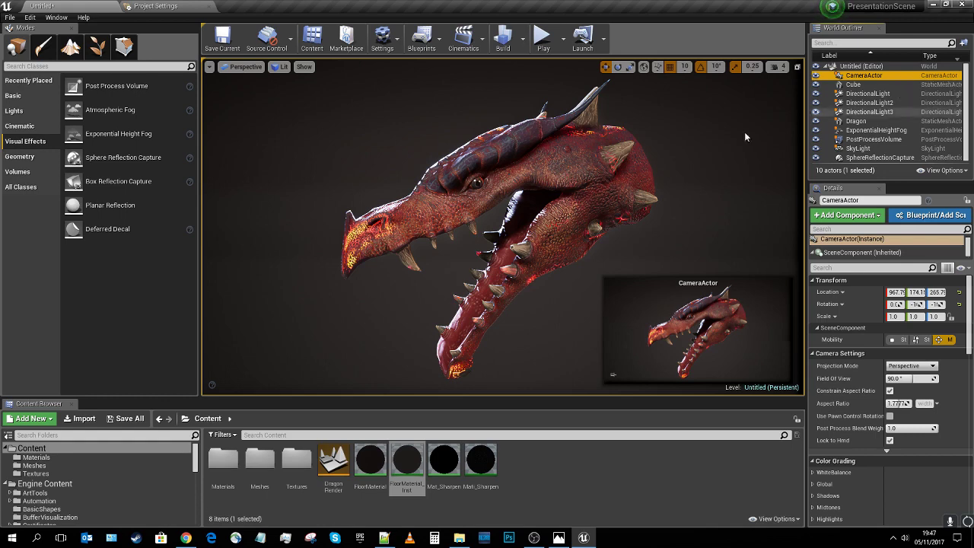
Turn the view away from the dragon's framing and snap it back to the new camera
right_click(907, 76)
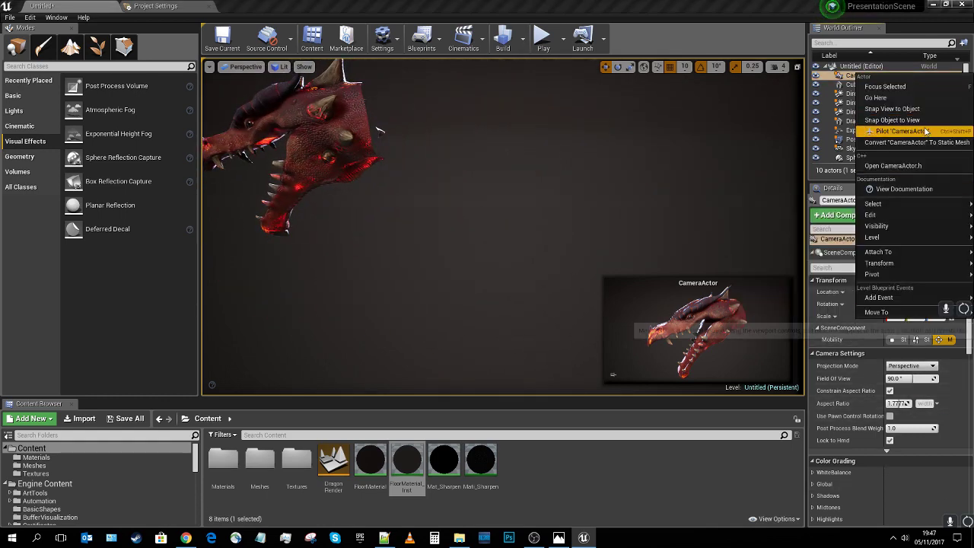
right_click_drag(604, 123, 525, 124)
mouse_move(401, 83)
right_mouse_down()
mouse_move(393, 65)
mouse_move(401, 84)
right_mouse_up()
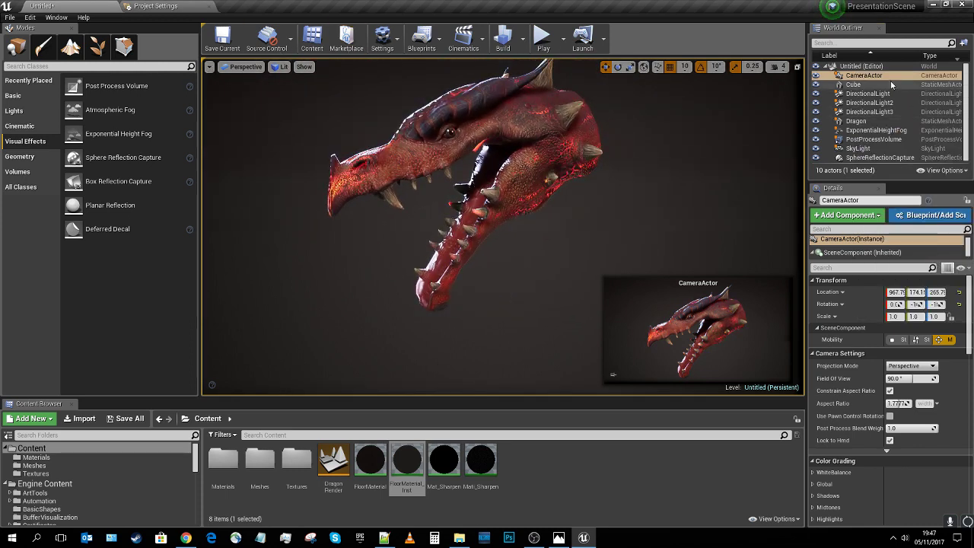
right_click(889, 76)
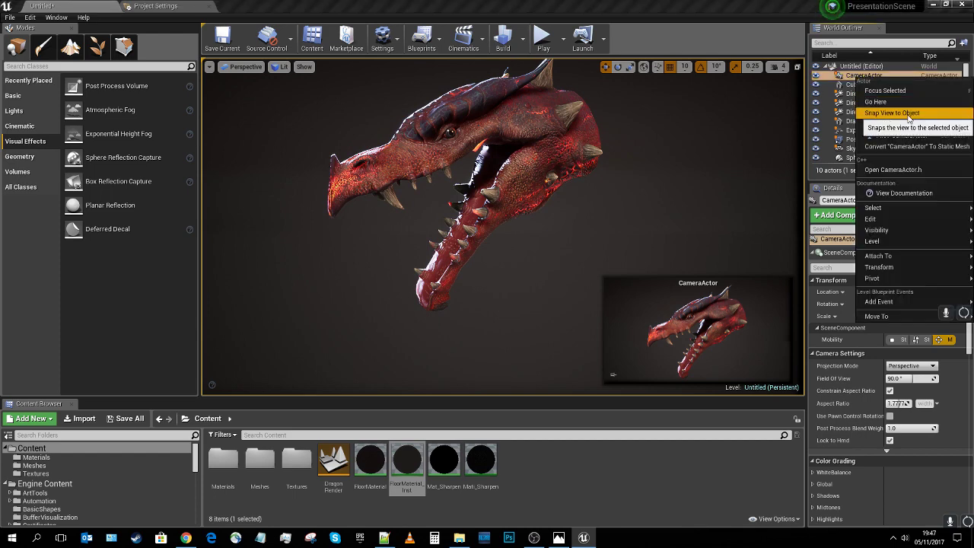
left_click(892, 113)
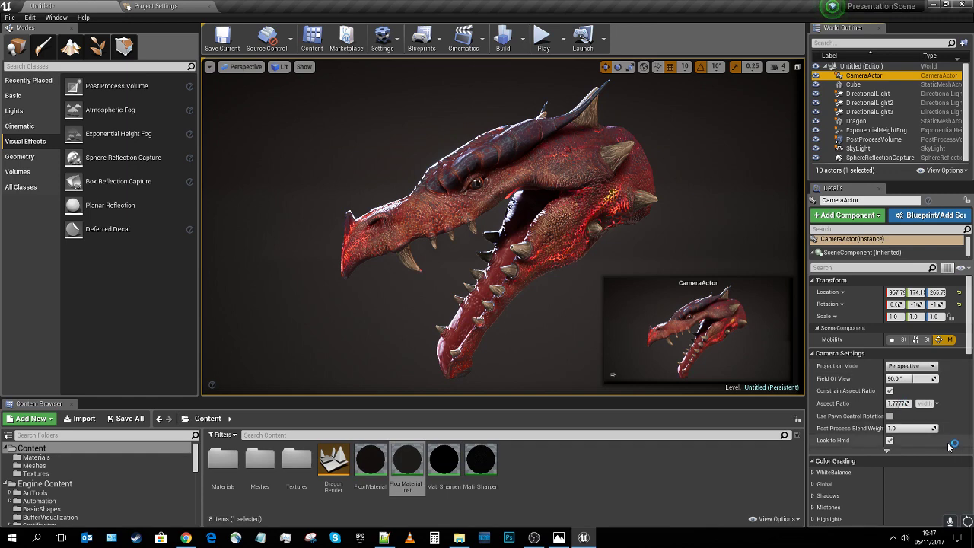
Widen the camera's property values, try different rotation values for the camera and undo the rotation changes
left_click_drag(890, 316, 870, 316)
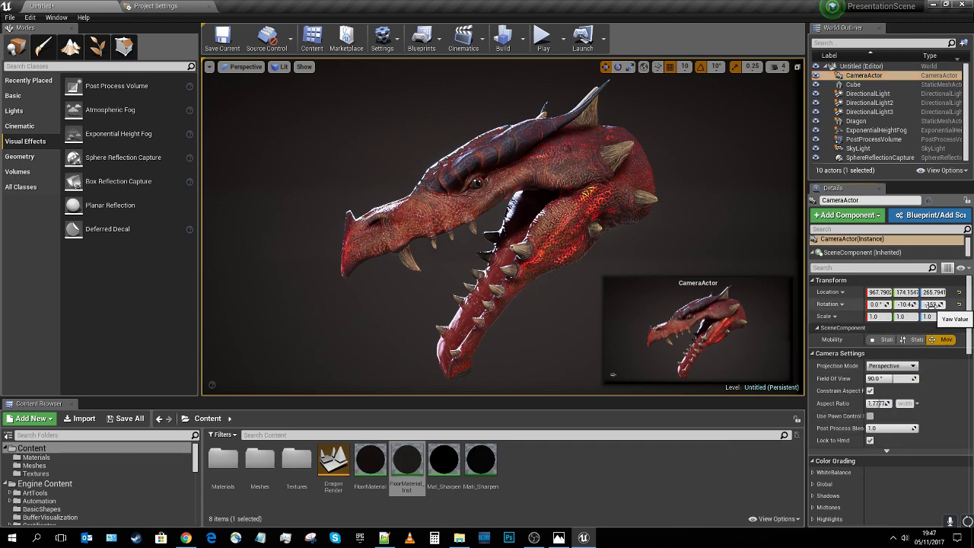
left_click_drag(931, 304, 933, 304)
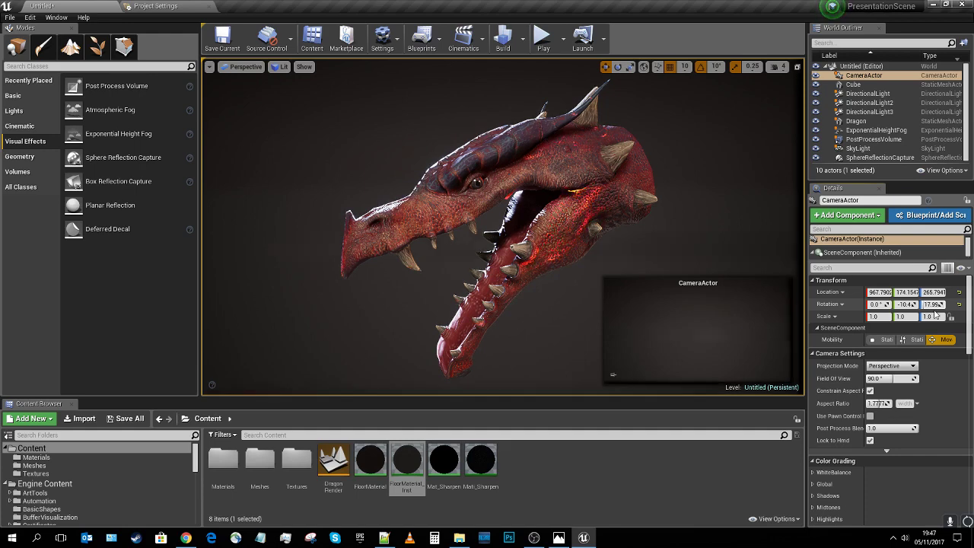
key("ctrl+z")
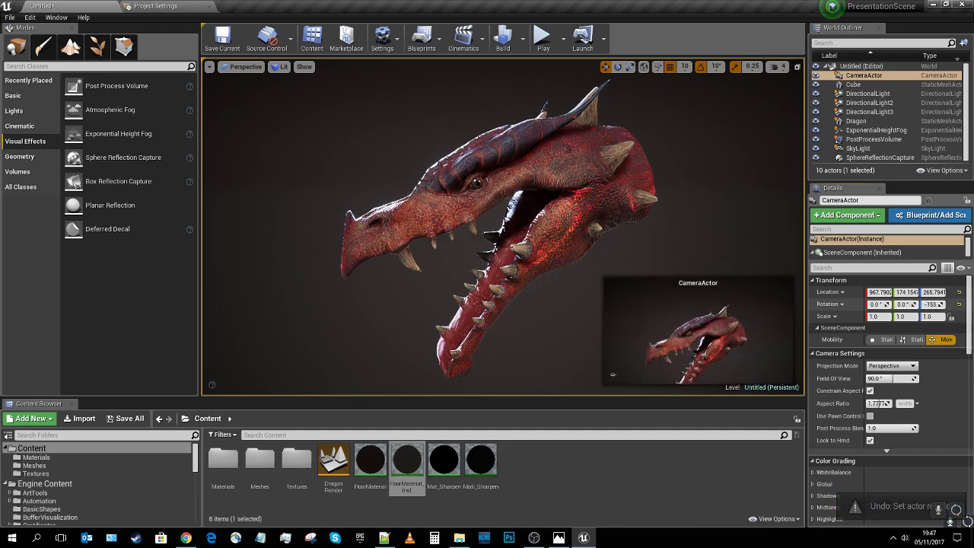
key("ctrl+z")
mouse_move(878, 304)
left_mouse_down()
mouse_move(887, 305)
mouse_move(878, 304)
left_mouse_up()
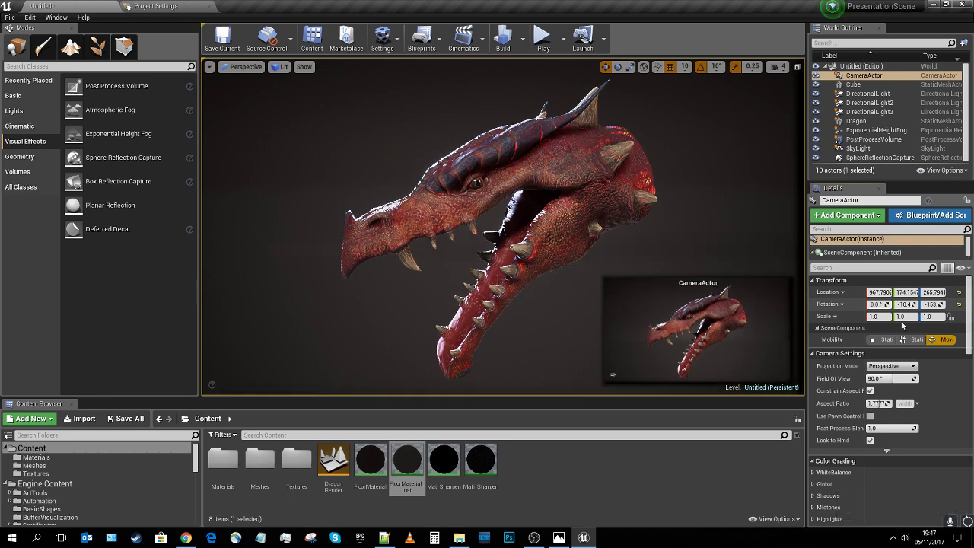
Look through the camera's color grading, lens and rendering settings, and delete the camera from the scene
scroll(919, 429, "down", 6)
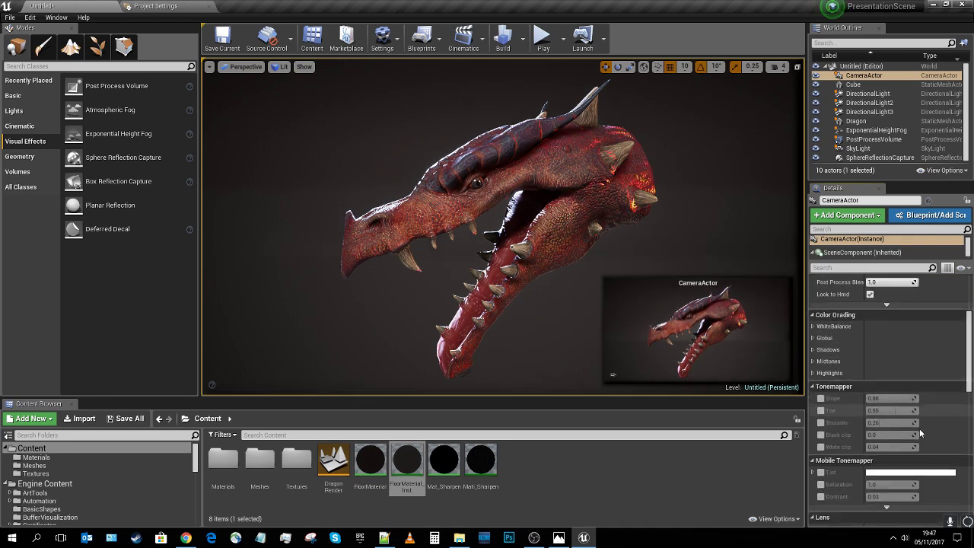
scroll(920, 429, "down", 3)
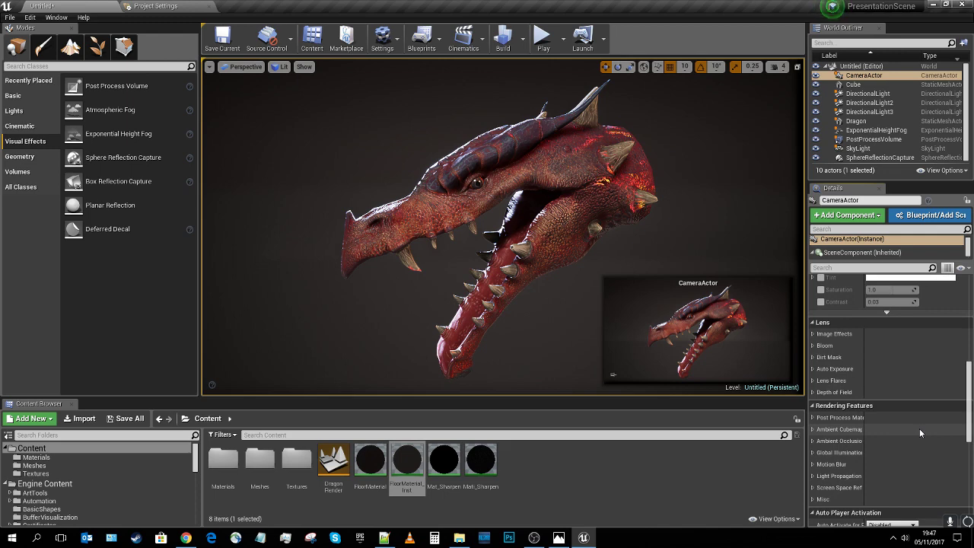
left_click(882, 76)
key("Delete")
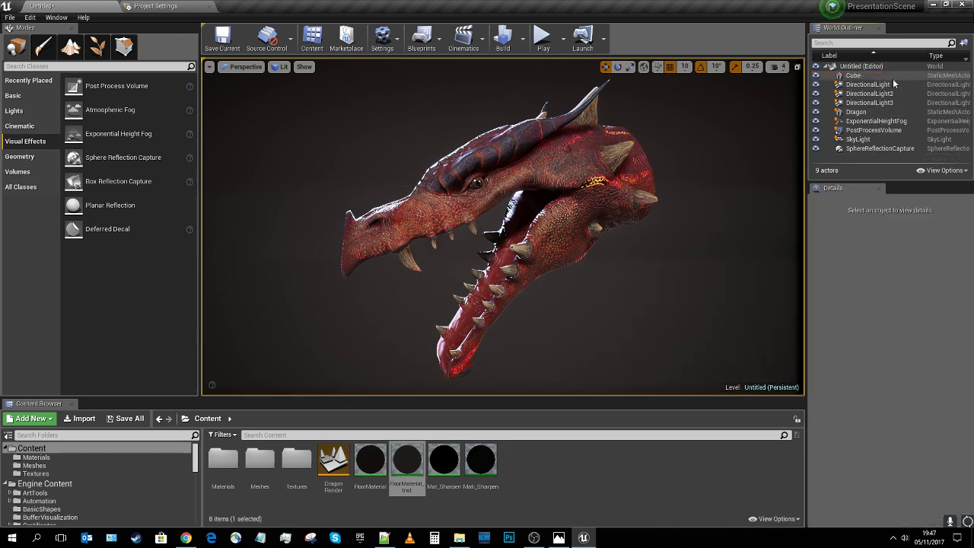